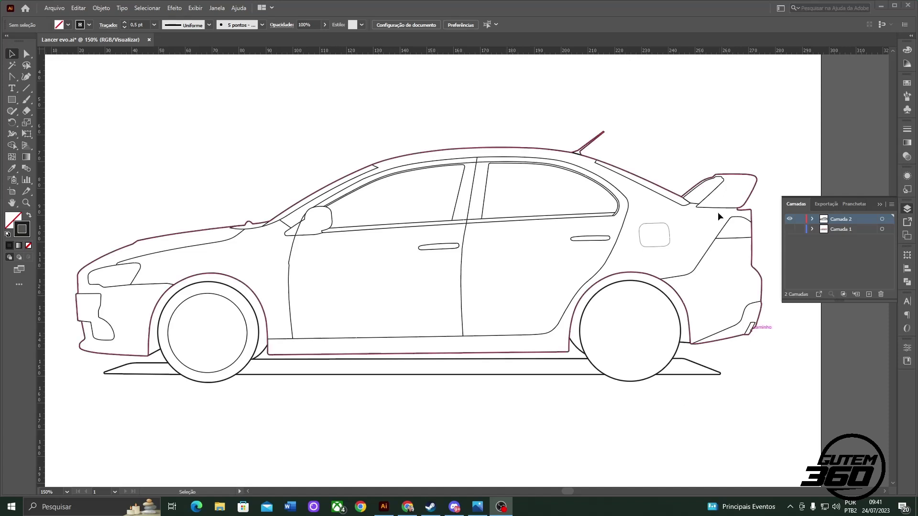
# - Make the Camada 1 layer with the reference photo visible beneath the car's line art
pyautogui.click(790, 232)
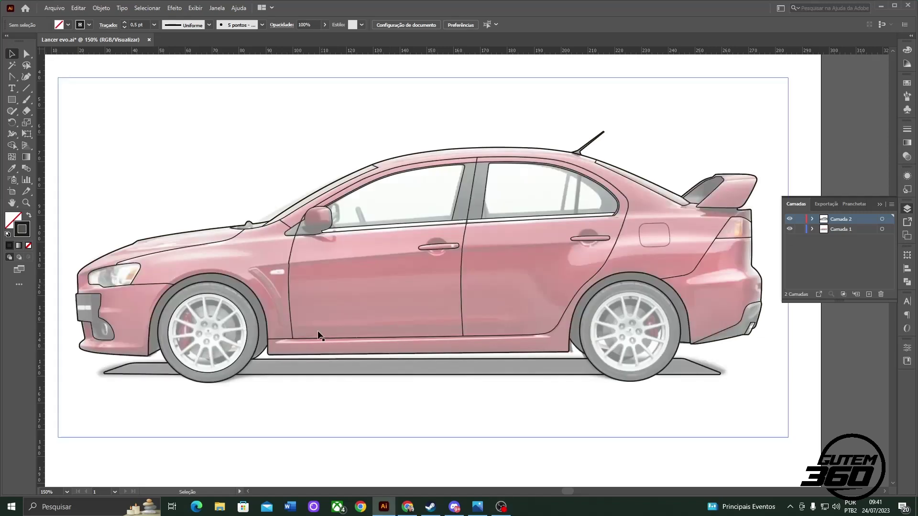
pyautogui.scroll(2, 129, 344)
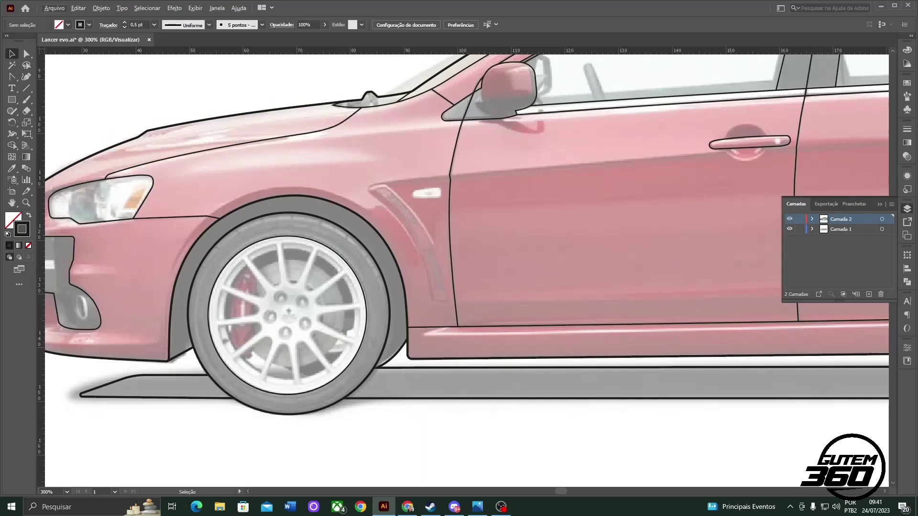
pyautogui.scroll(2, 236, 343)
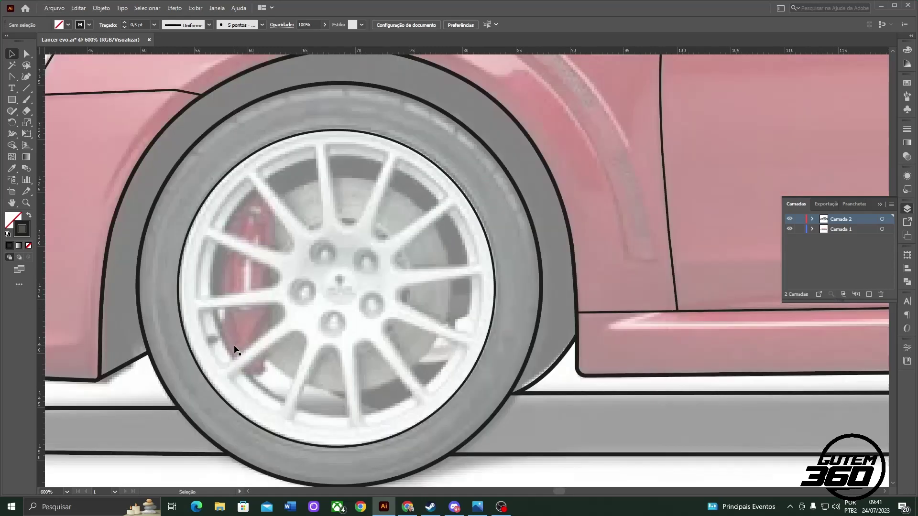
pyautogui.scroll(1, 234, 345)
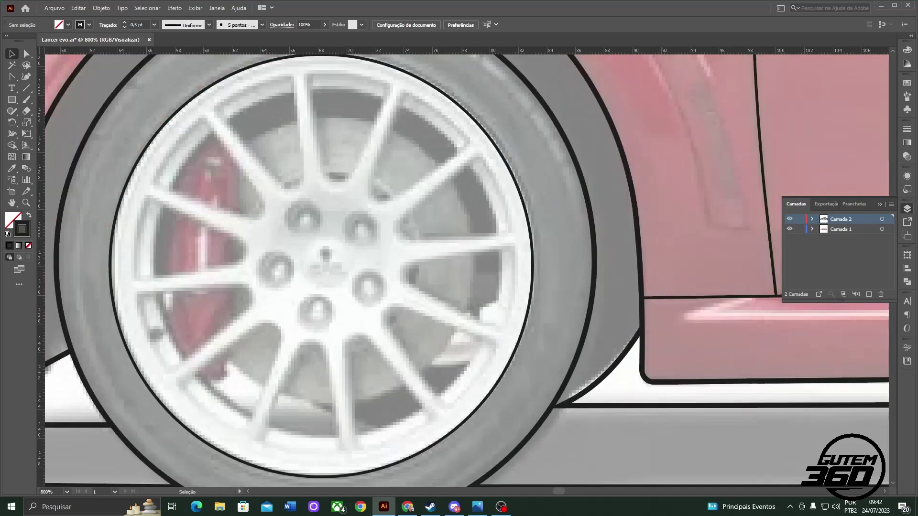
pyautogui.hotkey('alt', 'Tab')
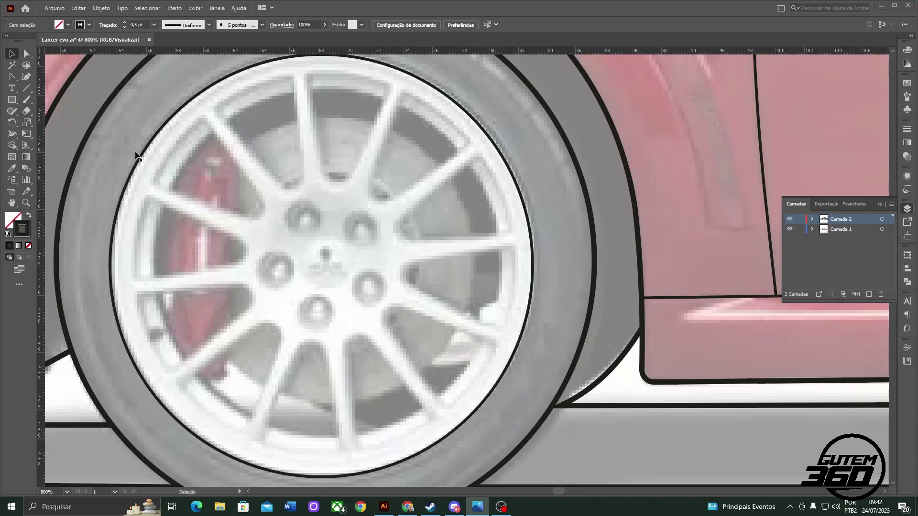
pyautogui.click(301, 256)
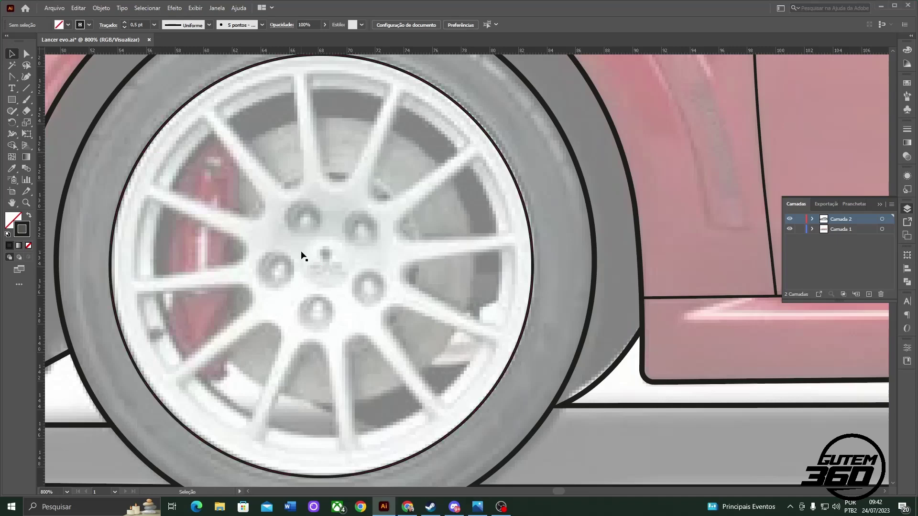
# - Duplicate the front wheel's rim circle and scale the copy down concentrically to about 26.4 mm across
pyautogui.click(175, 162)
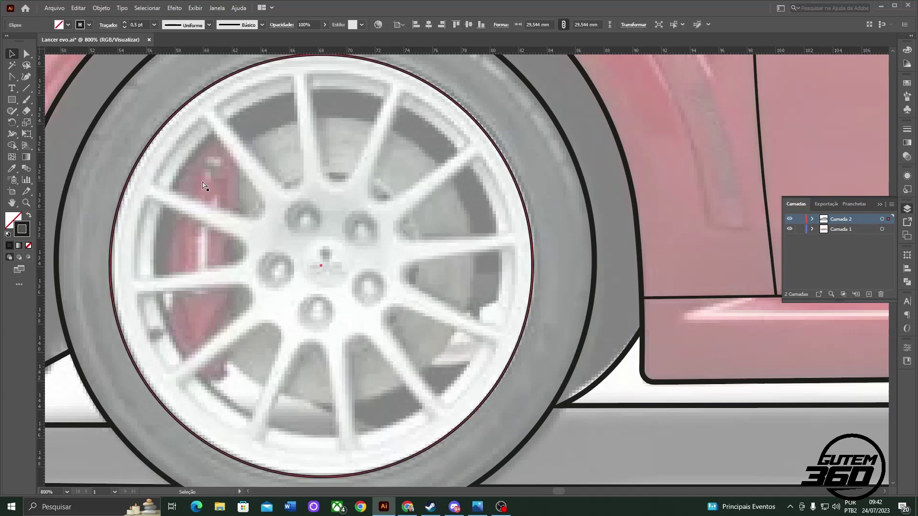
pyautogui.hotkey('ctrl', 'c')
pyautogui.hotkey('ctrl', 'v')
pyautogui.press('Delete')
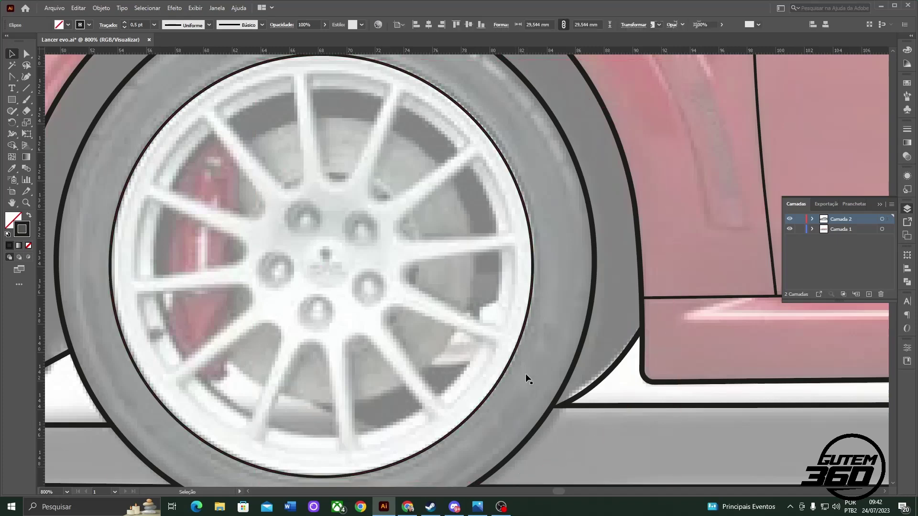
pyautogui.click(526, 374)
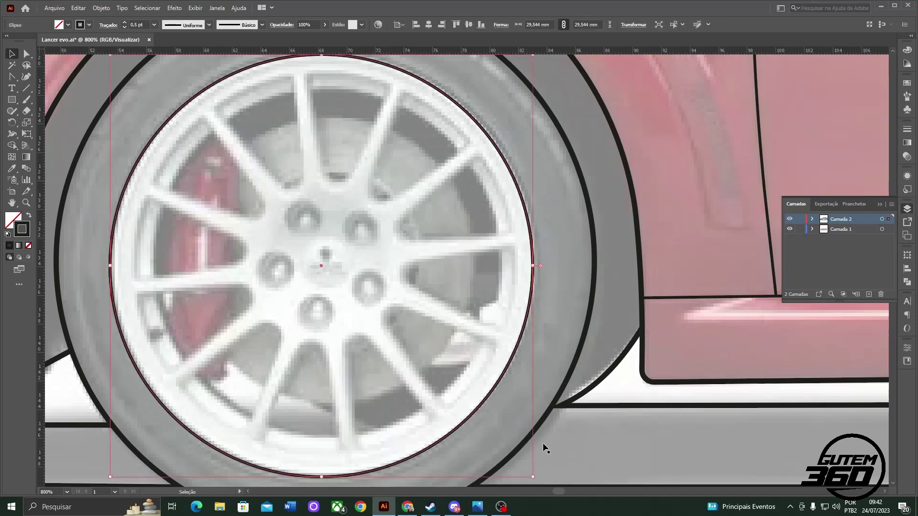
pyautogui.moveTo(531, 477); pyautogui.dragTo(511, 471)
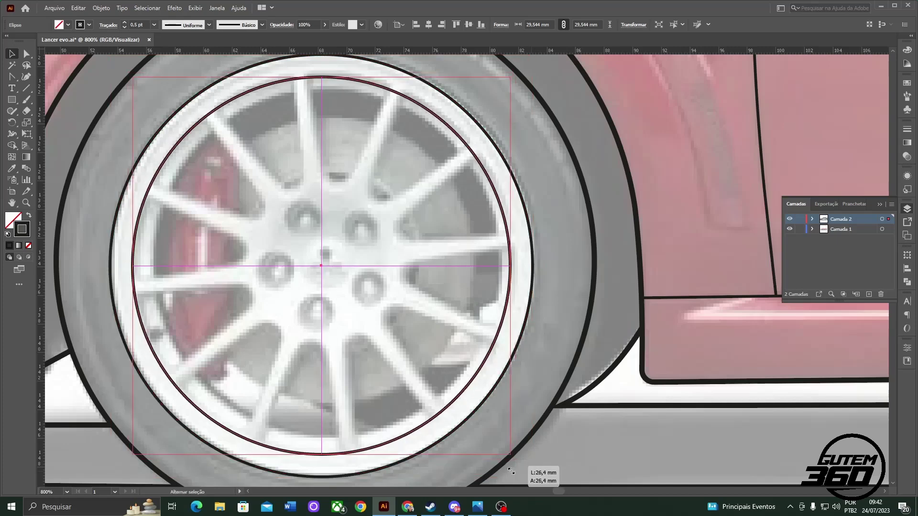
pyautogui.moveTo(512, 471); pyautogui.dragTo(513, 478)
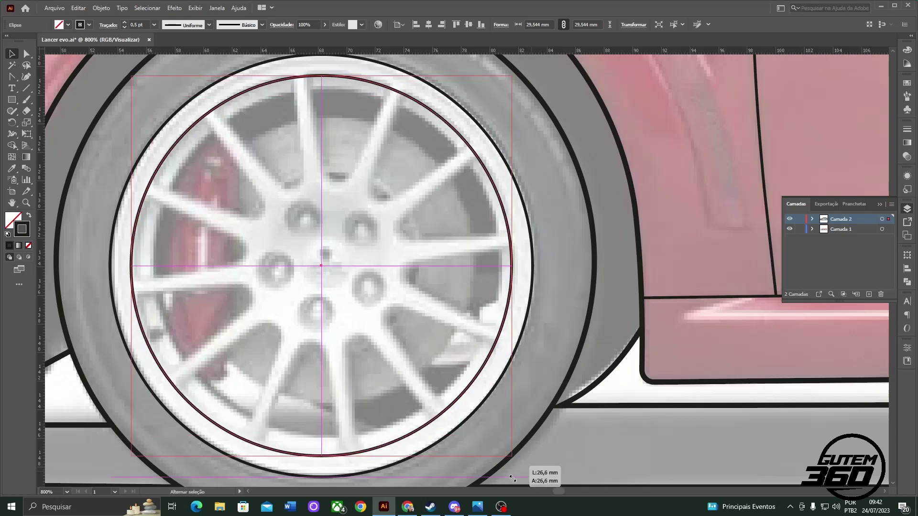
pyautogui.moveTo(513, 478); pyautogui.dragTo(495, 473)
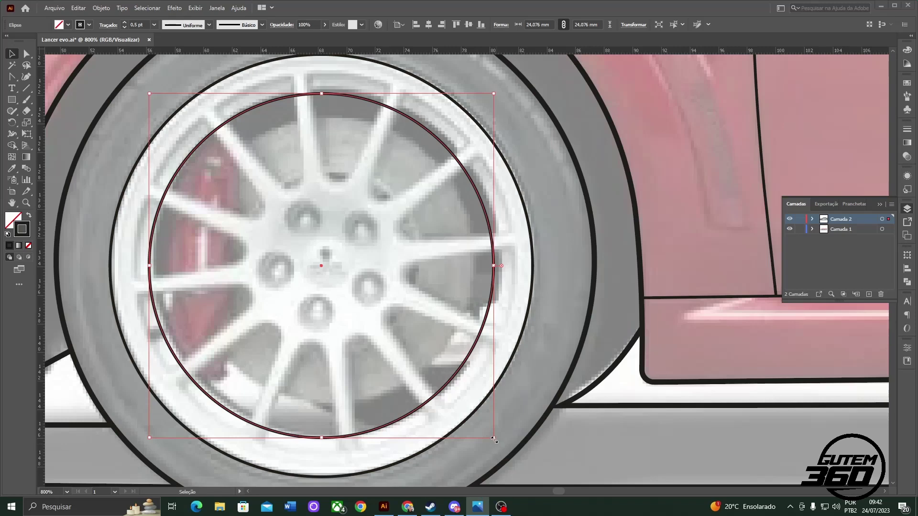
pyautogui.moveTo(494, 439); pyautogui.dragTo(511, 457)
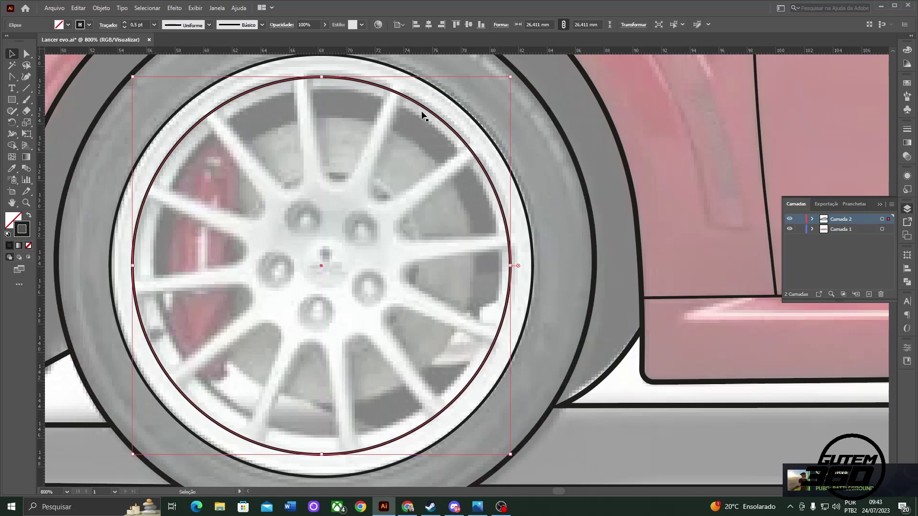
pyautogui.hotkey('alt', 'shift')
# - Set the stroke weight of the new inner rim circle to 0.1 pt
pyautogui.click(124, 27)
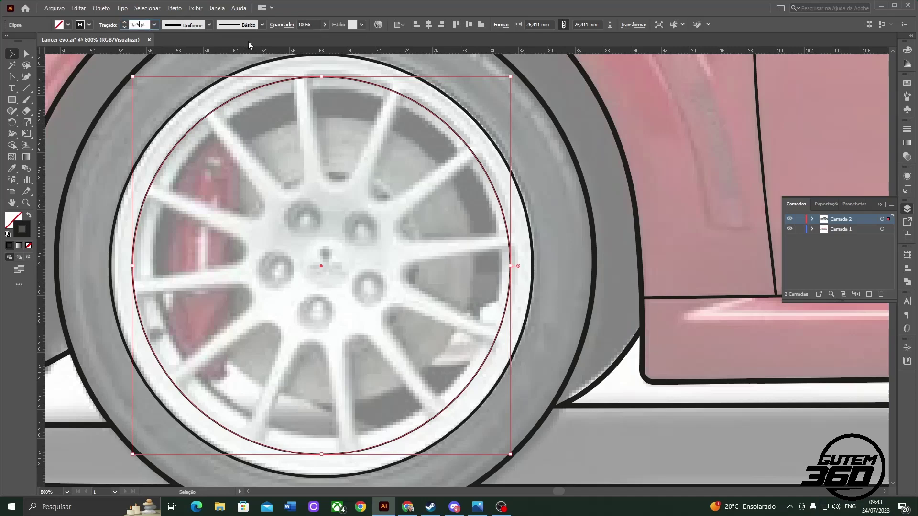
pyautogui.press('BackSpace')
pyautogui.press('BackSpace')
pyautogui.write('1')
pyautogui.press('Return')
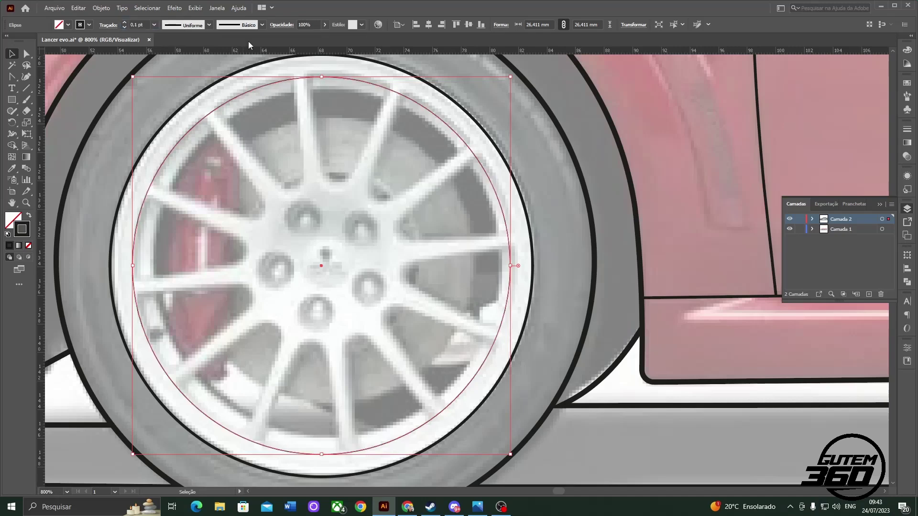
# - Enlarge the inner rim circle to about 26.5 mm and add a smaller concentric copy about 23.6 mm across
pyautogui.click(188, 157)
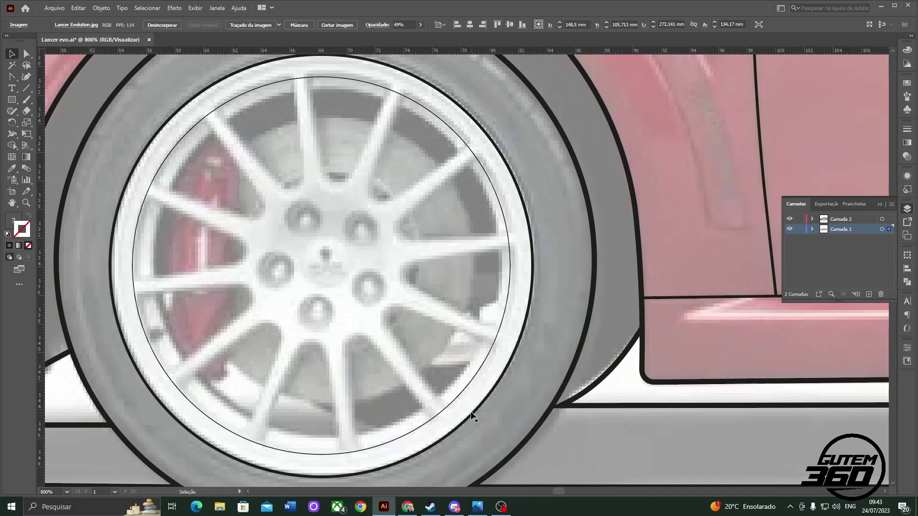
pyautogui.click(475, 377)
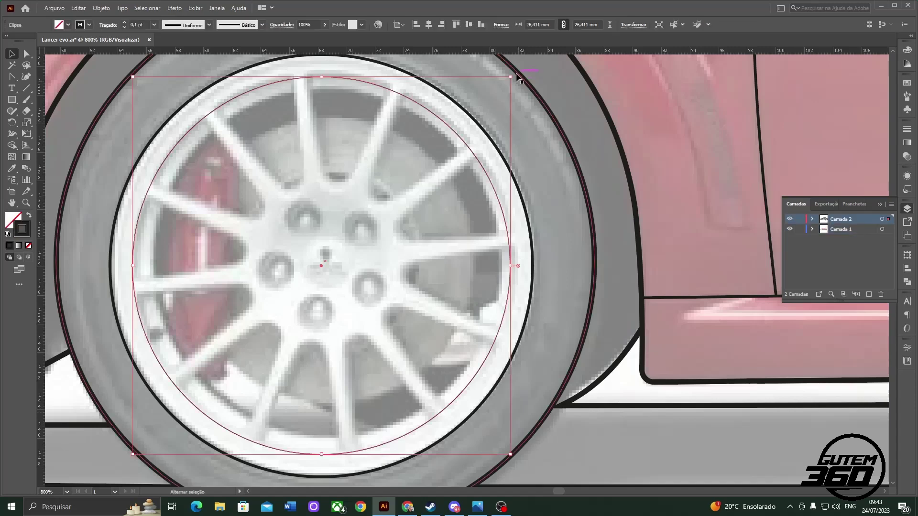
pyautogui.moveTo(518, 78); pyautogui.dragTo(520, 76)
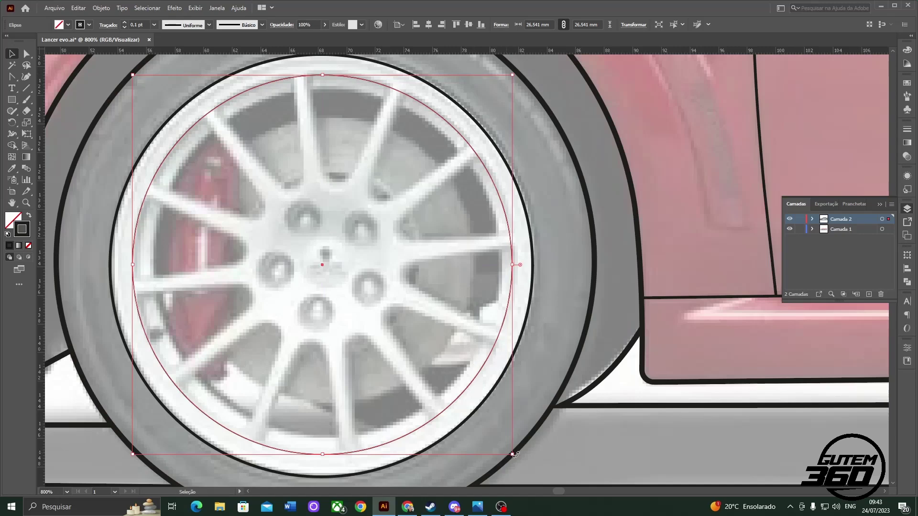
pyautogui.moveTo(513, 454); pyautogui.dragTo(488, 445)
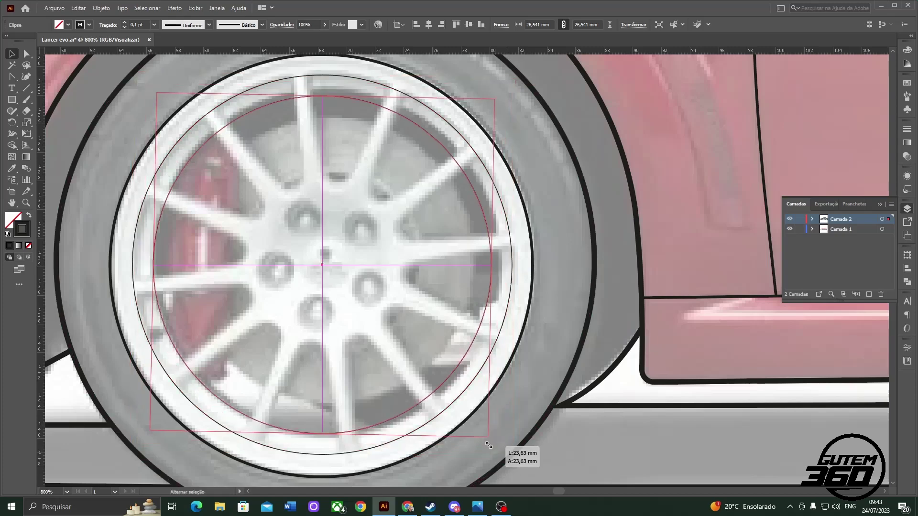
pyautogui.moveTo(488, 445); pyautogui.dragTo(488, 445)
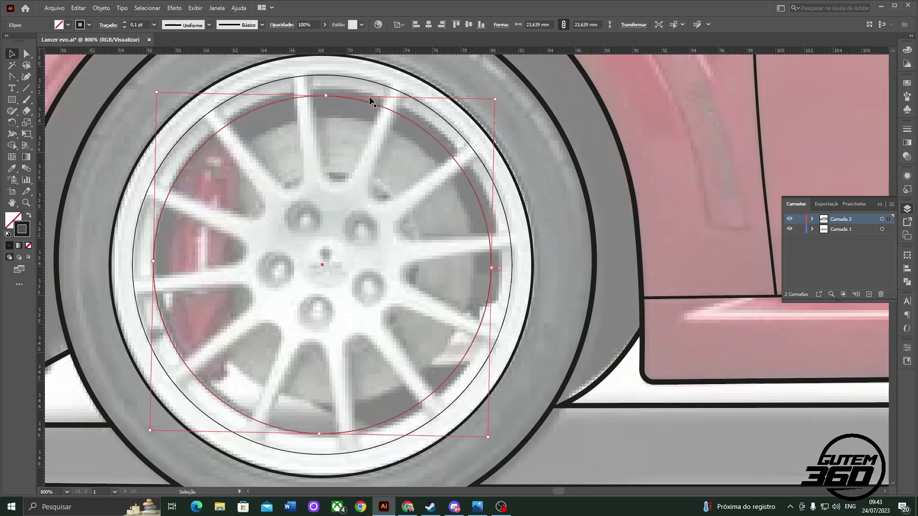
# - Shift the smaller circle up and right and enlarge it to about 24 mm to match the rim's inner edge
pyautogui.press('a')
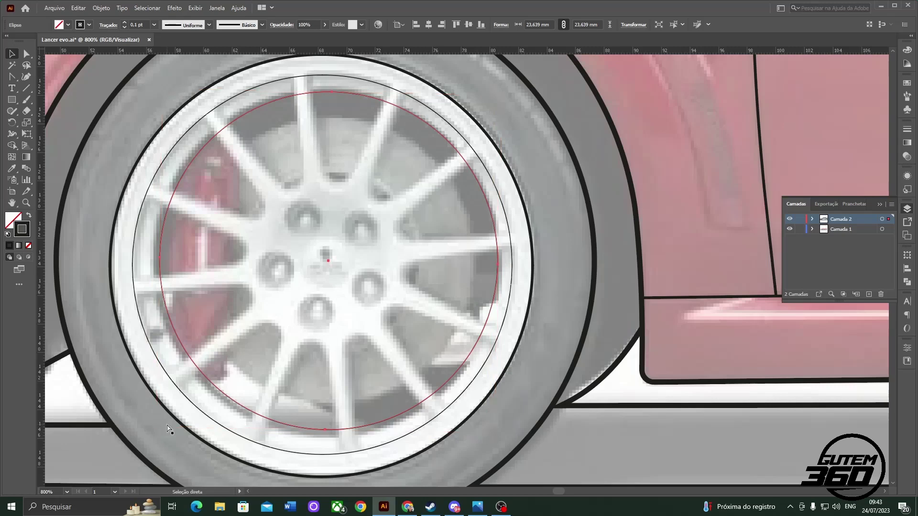
pyautogui.press('v')
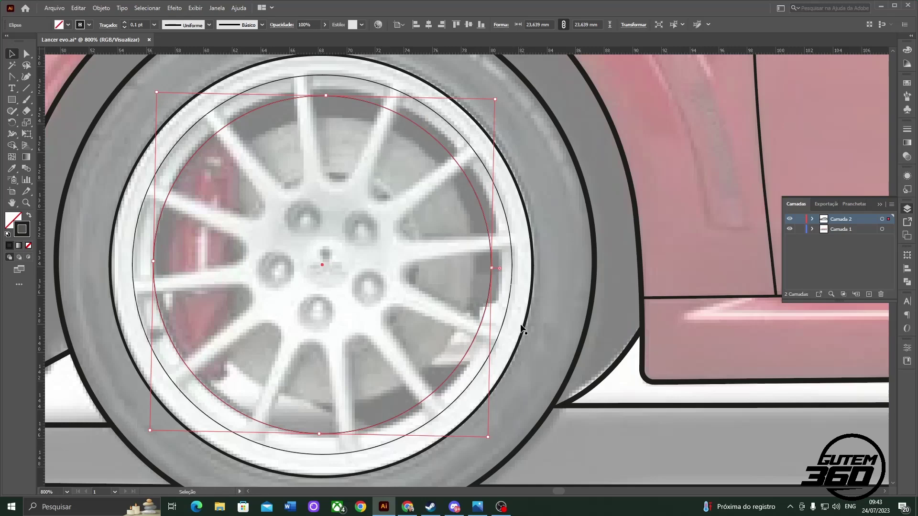
pyautogui.moveTo(477, 198); pyautogui.dragTo(483, 194)
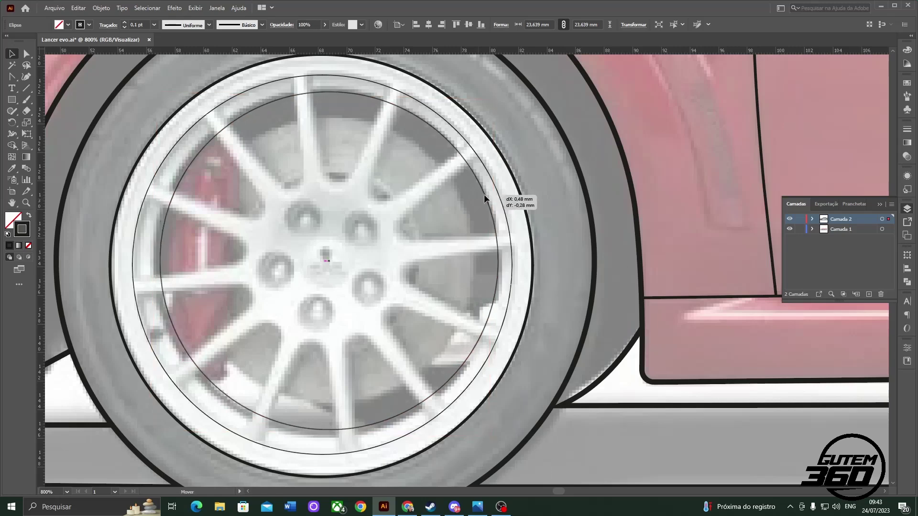
pyautogui.moveTo(484, 194); pyautogui.dragTo(484, 194)
pyautogui.moveTo(161, 431); pyautogui.dragTo(150, 430)
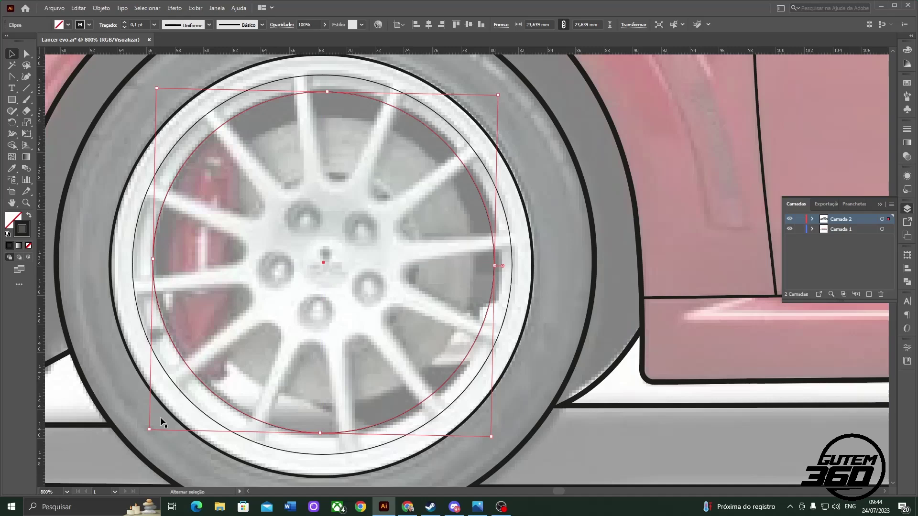
# - Undo the misplaced circle changes and add a smaller circle about 19.8 mm across along the brake disc's outer edge
pyautogui.hotkey('ctrl', 'z')
pyautogui.hotkey('ctrl', 'z')
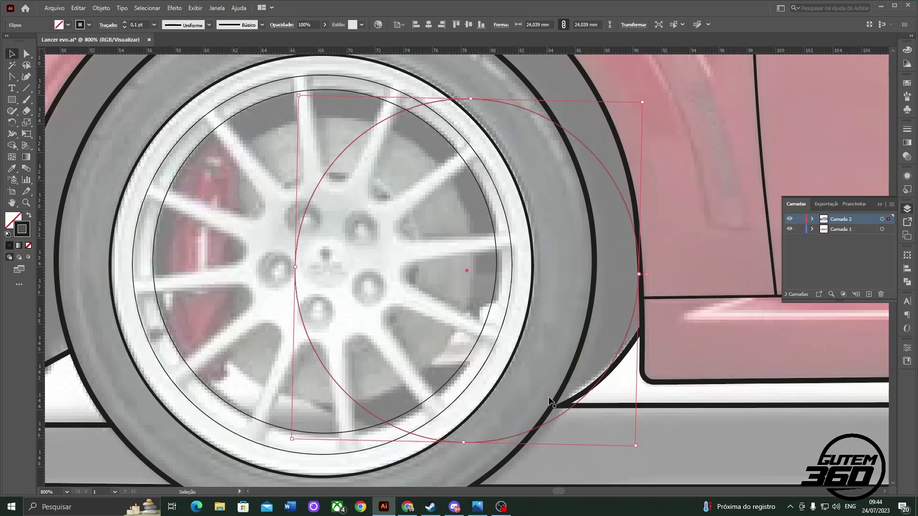
pyautogui.hotkey('ctrl', 'z')
pyautogui.hotkey('ctrl', 'z')
pyautogui.hotkey('ctrl', 'z')
pyautogui.hotkey('ctrl', 'z')
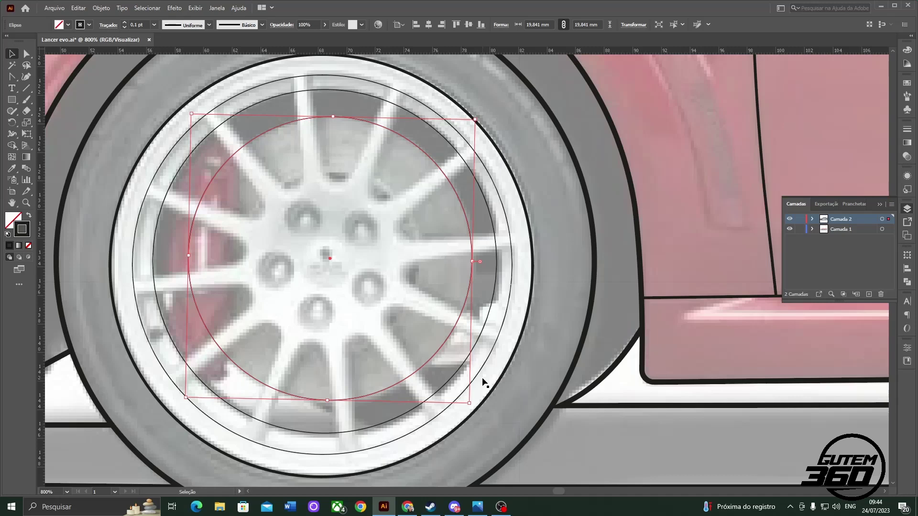
pyautogui.hotkey('ctrl', 'd')
pyautogui.moveTo(375, 341); pyautogui.dragTo(373, 337)
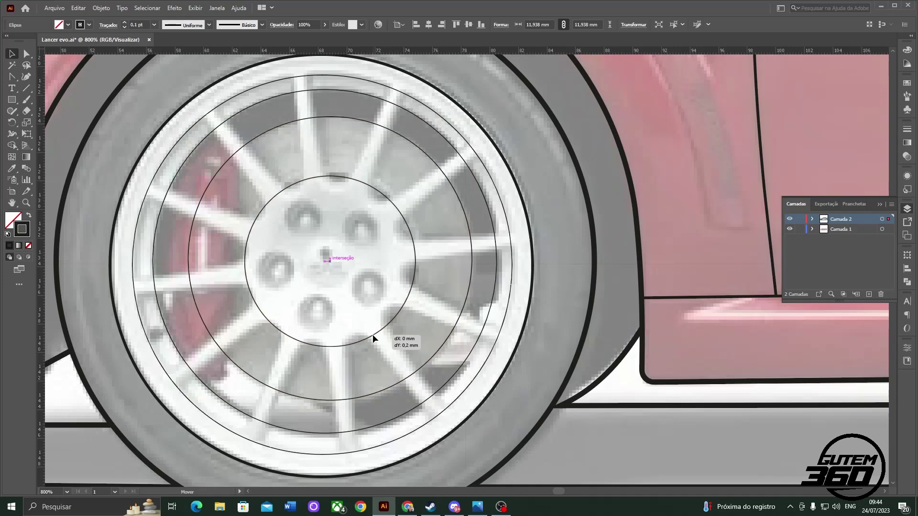
pyautogui.moveTo(372, 335); pyautogui.dragTo(372, 335)
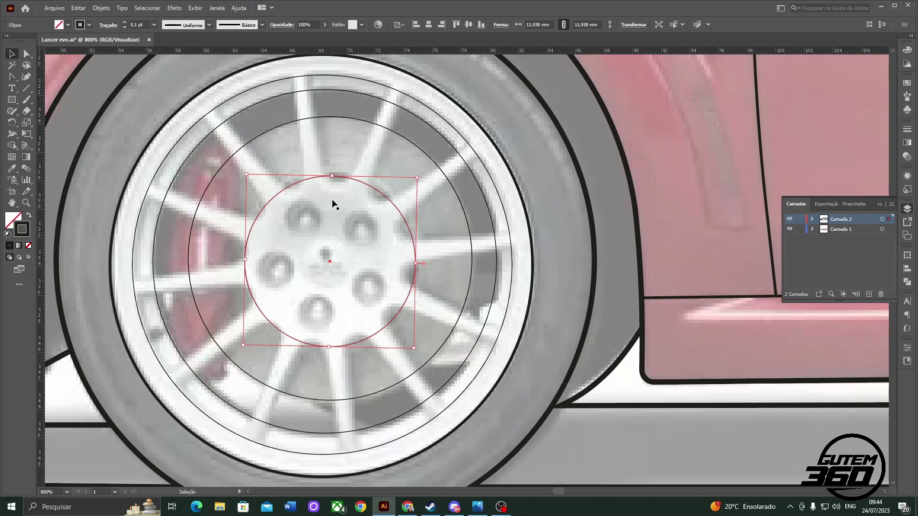
pyautogui.press('Delete')
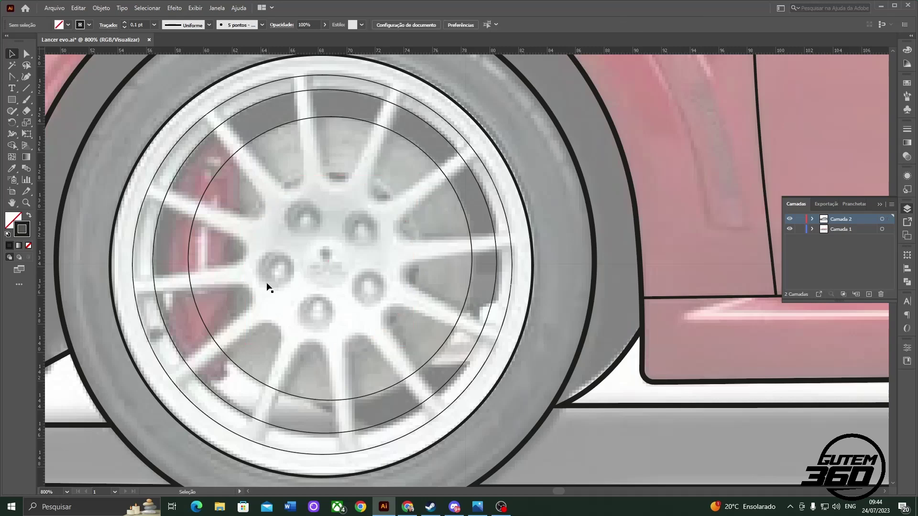
# - Trace the opening between two neighbouring left-side spokes as a four-point Pen path, starting and ending on the 26.5 mm circle
pyautogui.press('p')
pyautogui.click(146, 196)
pyautogui.click(245, 244)
pyautogui.click(242, 261)
pyautogui.click(133, 280)
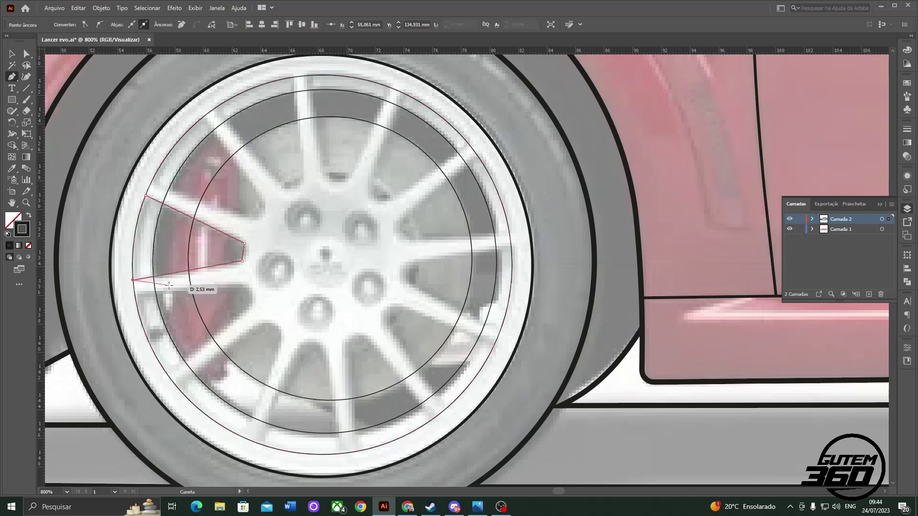
pyautogui.press('v')
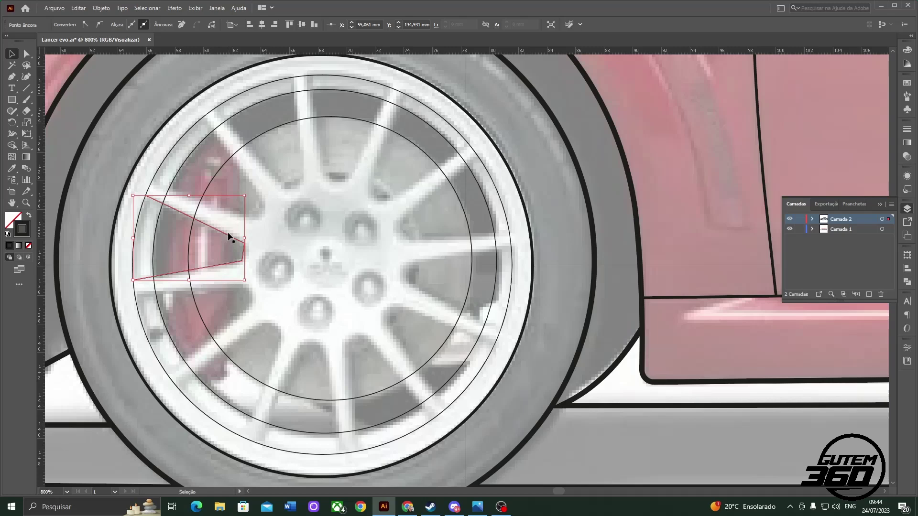
# - Set the stroke of the spoke-opening path and the two smallest wheel circles to 0.5 pt
pyautogui.hotkey('ctrl', 'a')
pyautogui.click(172, 25)
pyautogui.click(154, 44)
pyautogui.click(187, 133)
pyautogui.click(181, 142)
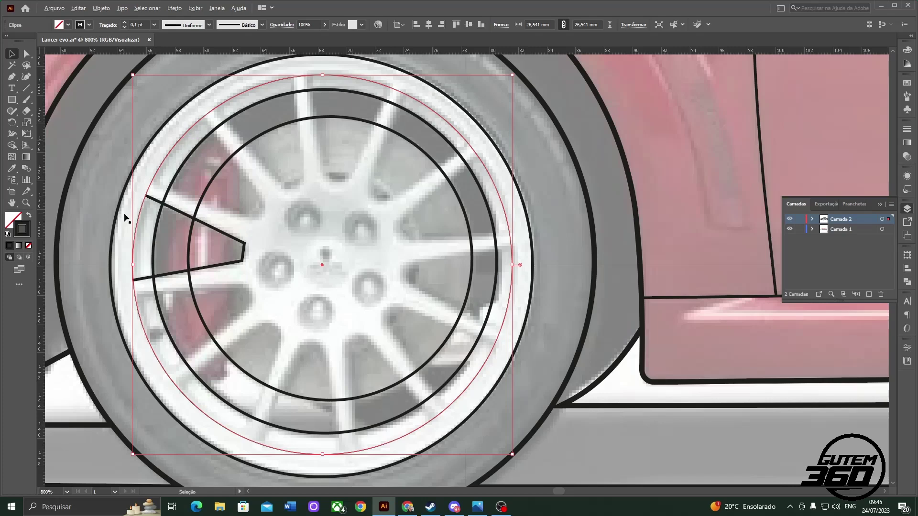
# - Snap the lower end anchor of the spoke-opening path exactly onto the thin inner rim circle with Direct Selection
pyautogui.scroll(4, 127, 218)
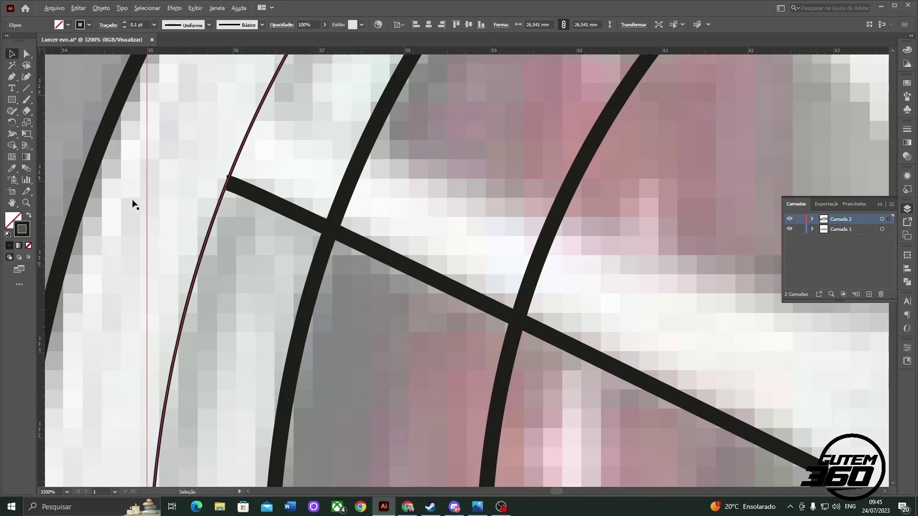
pyautogui.press('a')
pyautogui.scroll(5, 135, 205)
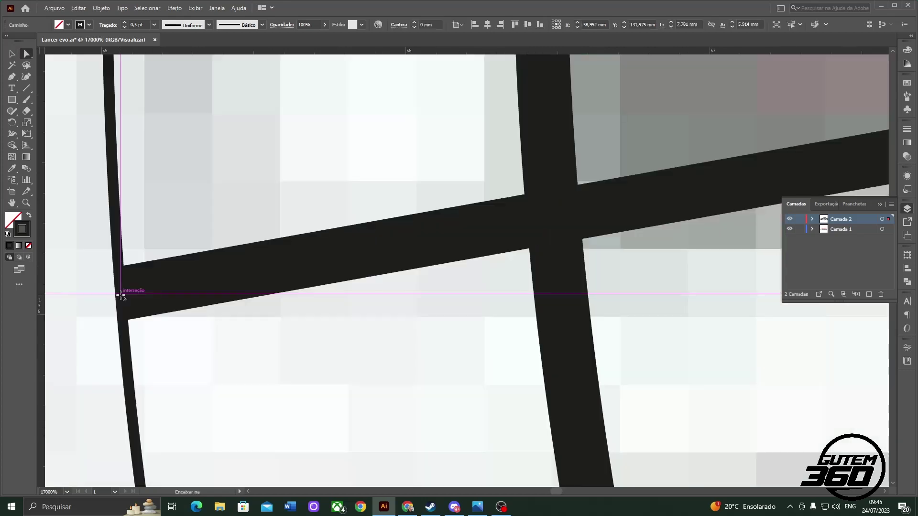
pyautogui.moveTo(121, 295)
pyautogui.mouseDown()
pyautogui.moveTo(132, 298)
pyautogui.moveTo(102, 301)
pyautogui.moveTo(123, 296)
pyautogui.mouseUp()
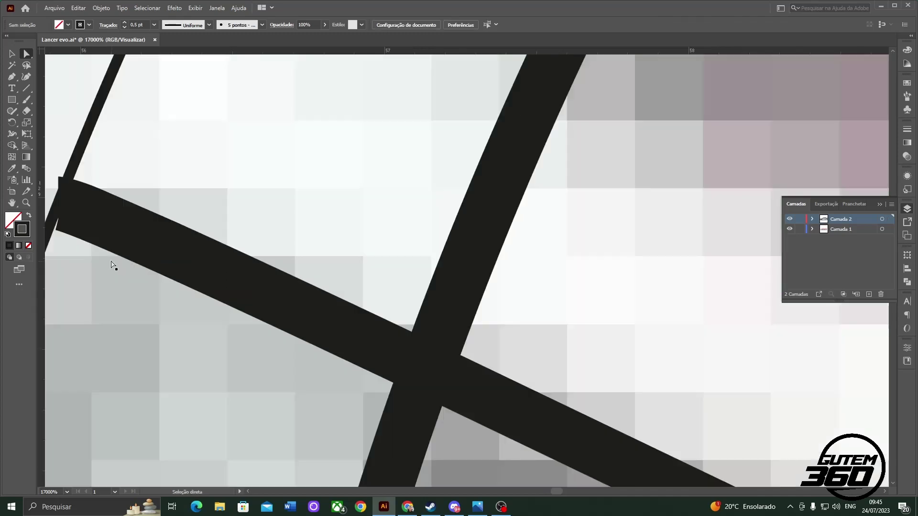
# - Delete the traced outline of the opening between the two neighbouring left-side spokes
pyautogui.click(113, 266)
pyautogui.scroll(-1, 164, 238)
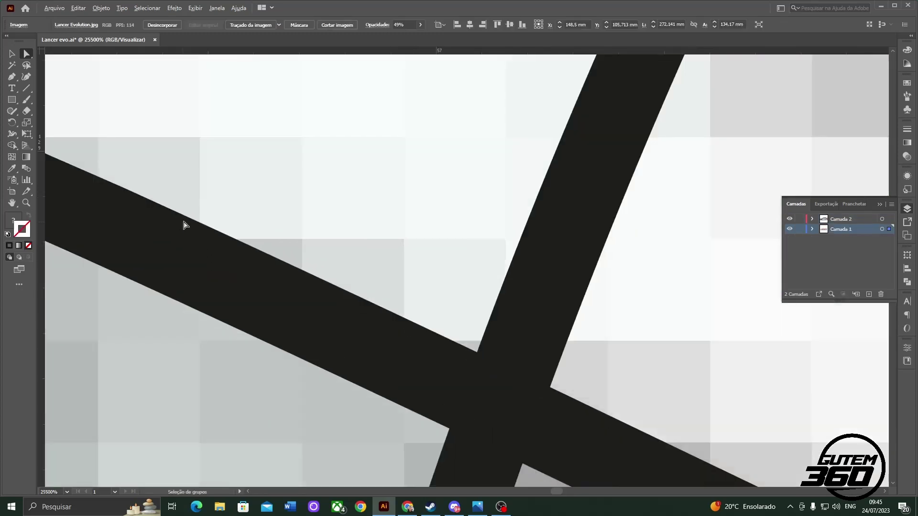
pyautogui.scroll(-5, 160, 250)
pyautogui.scroll(-1, 292, 273)
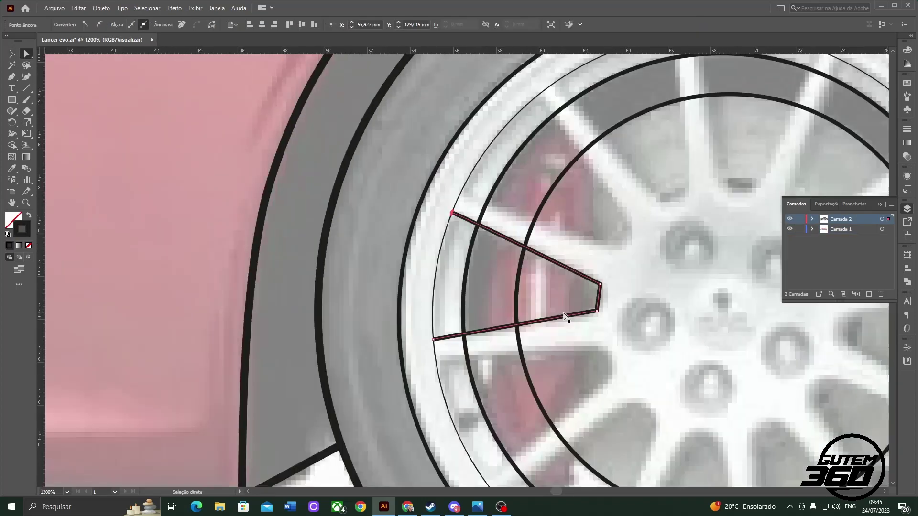
pyautogui.press('Delete')
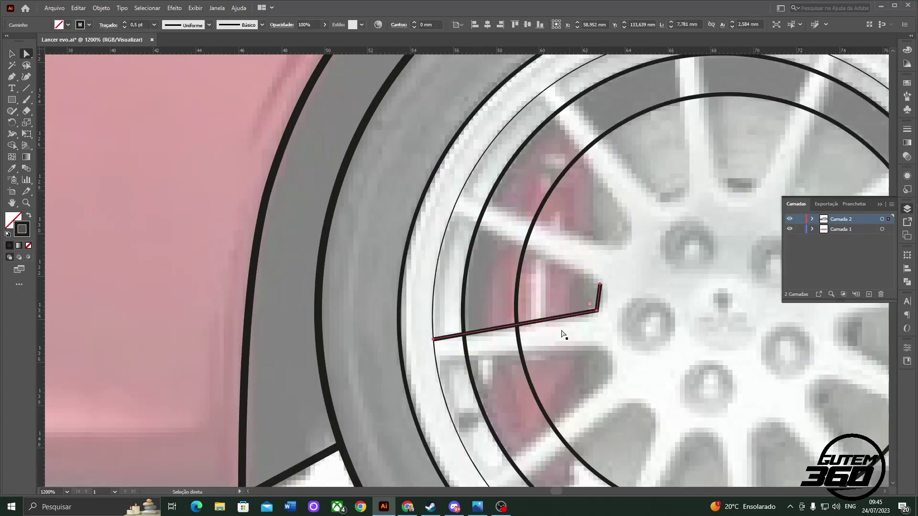
pyautogui.press('Delete')
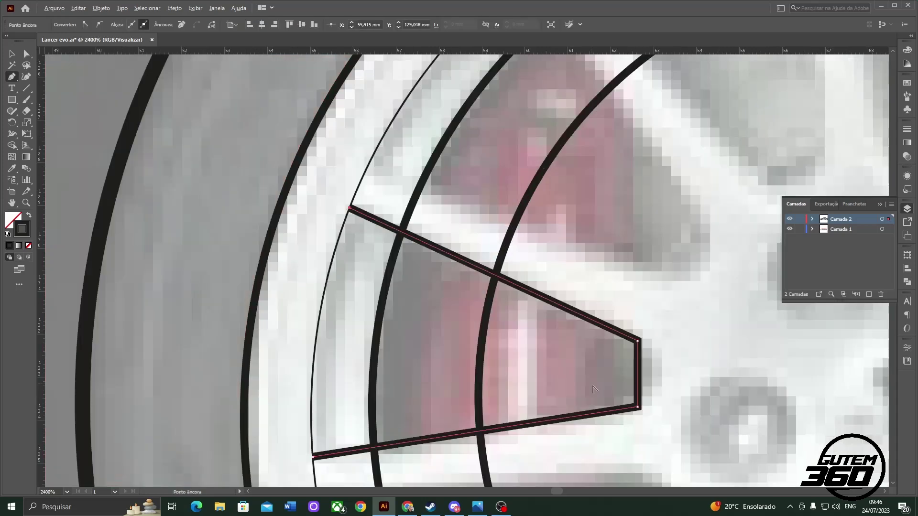
# - Adjust the upper inner anchor of the redrawn left spoke opening and round its two inner corners to follow the photo
pyautogui.press('a')
pyautogui.moveTo(638, 343); pyautogui.dragTo(646, 346)
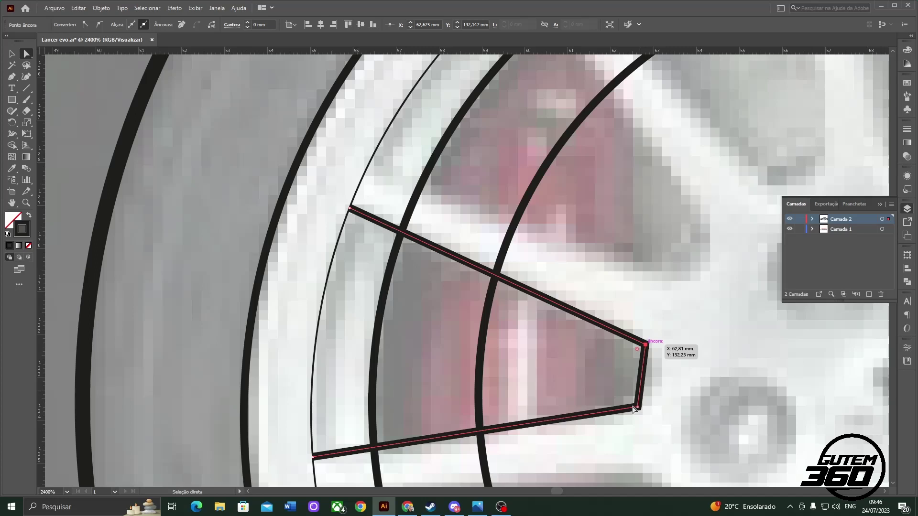
pyautogui.scroll(2, 631, 275)
pyautogui.click(632, 275)
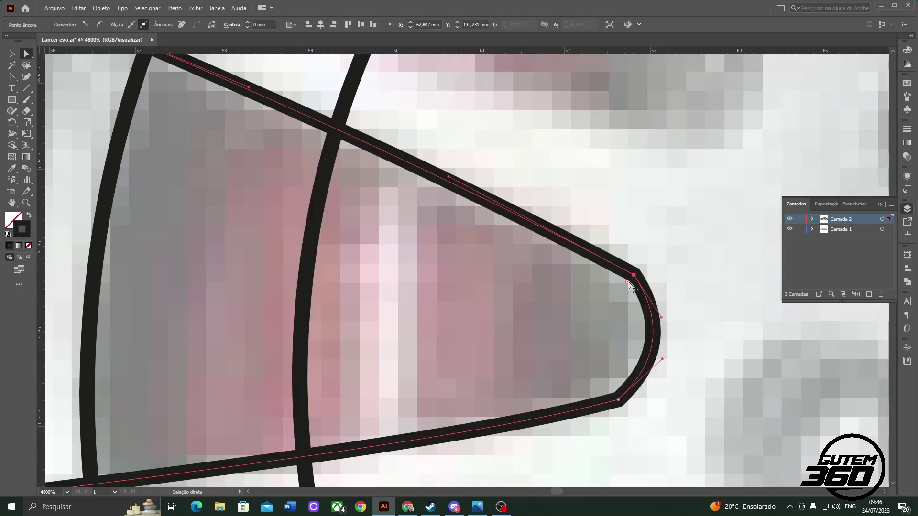
pyautogui.moveTo(629, 285); pyautogui.dragTo(560, 322)
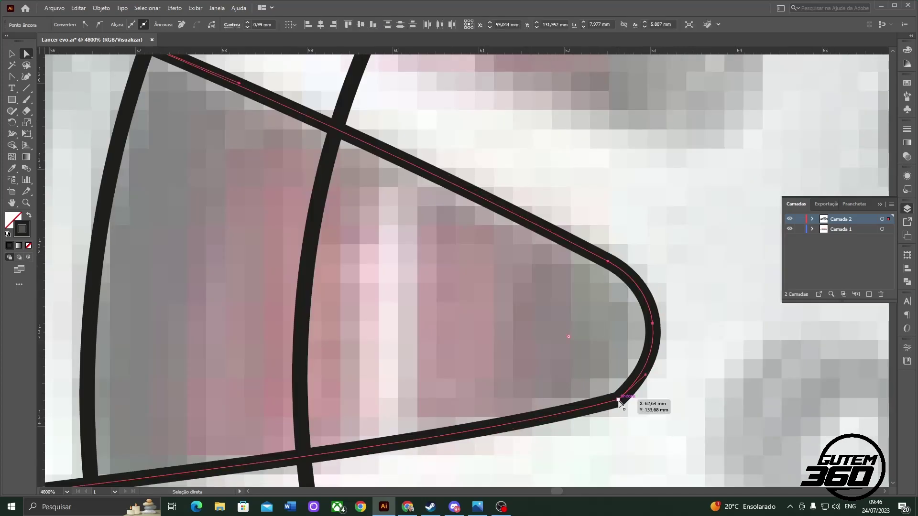
pyautogui.click(619, 402)
pyautogui.click(618, 403)
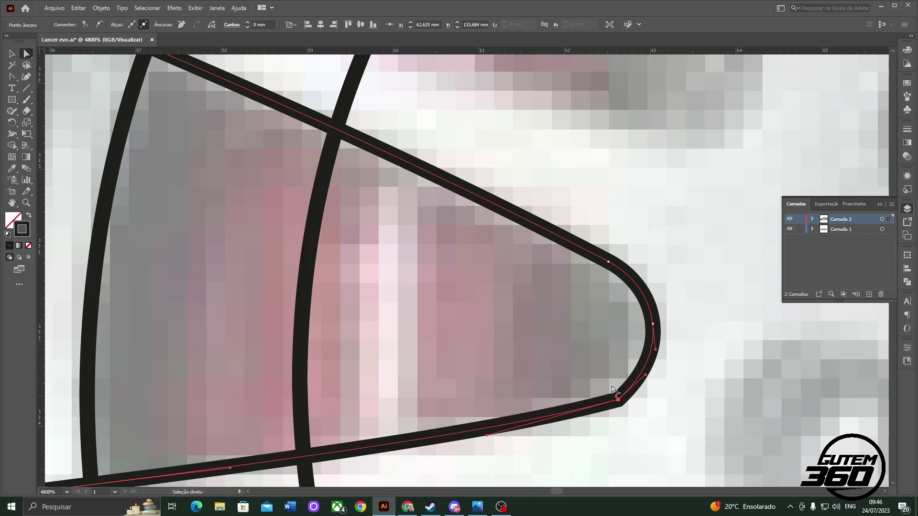
# - Duplicate the rounded spoke opening onto the openings above it, rotating each copy to align with the upper-left and top spokes
pyautogui.hotkey('ctrl', '-')
pyautogui.hotkey('ctrl', '-')
pyautogui.hotkey('ctrl', '-')
pyautogui.hotkey('ctrl', '-')
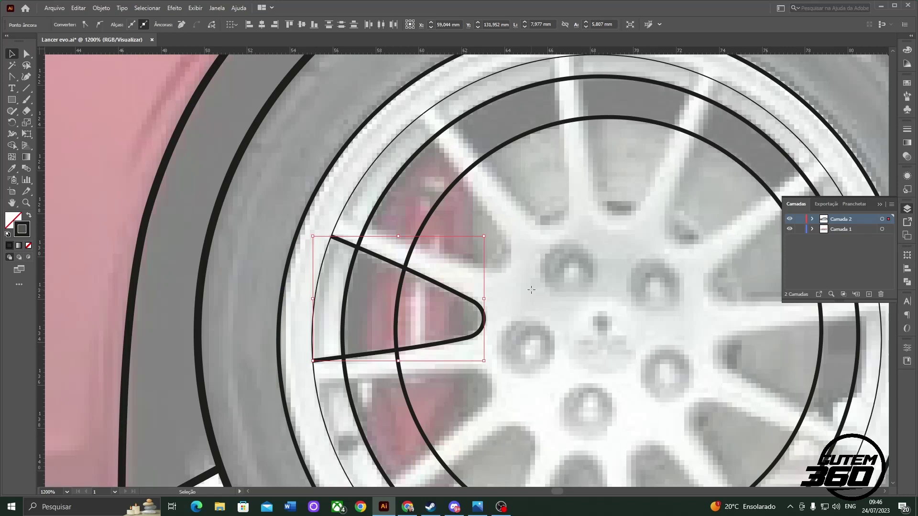
pyautogui.click(455, 293)
pyautogui.moveTo(455, 293); pyautogui.dragTo(485, 231)
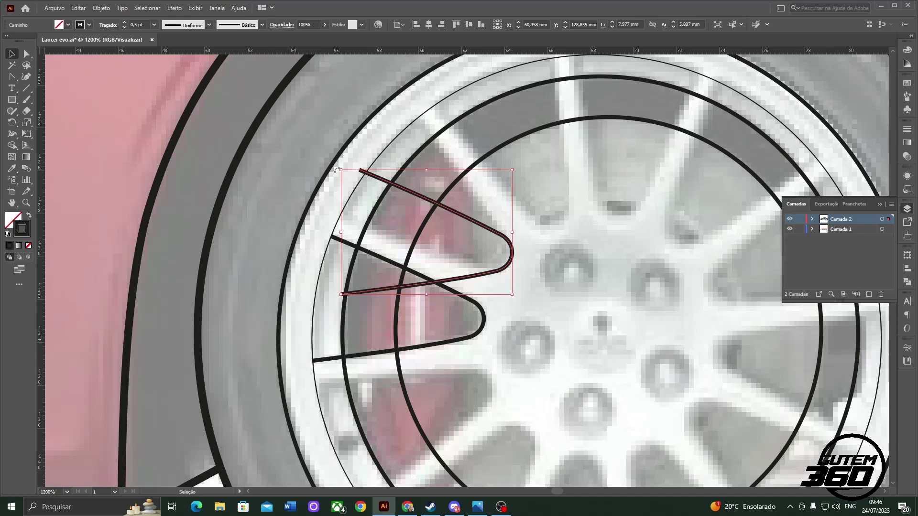
pyautogui.moveTo(336, 170); pyautogui.dragTo(512, 157)
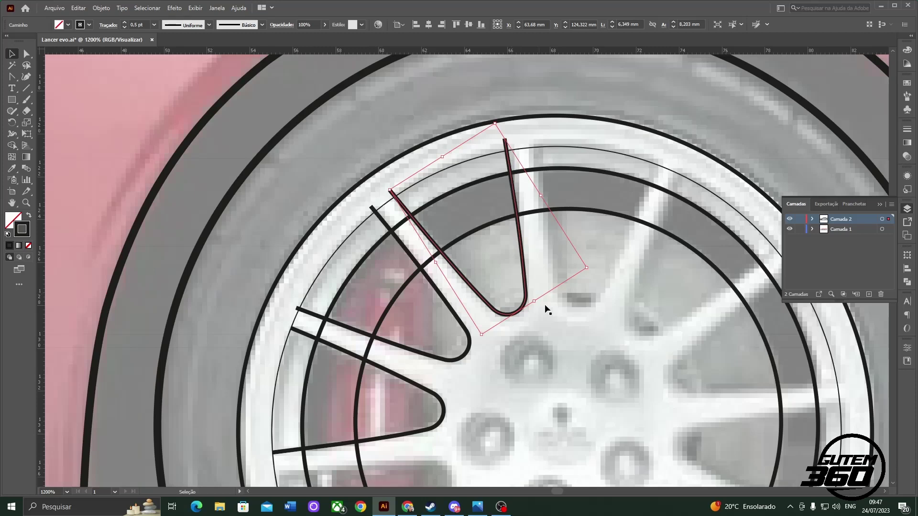
pyautogui.moveTo(524, 273); pyautogui.dragTo(601, 265)
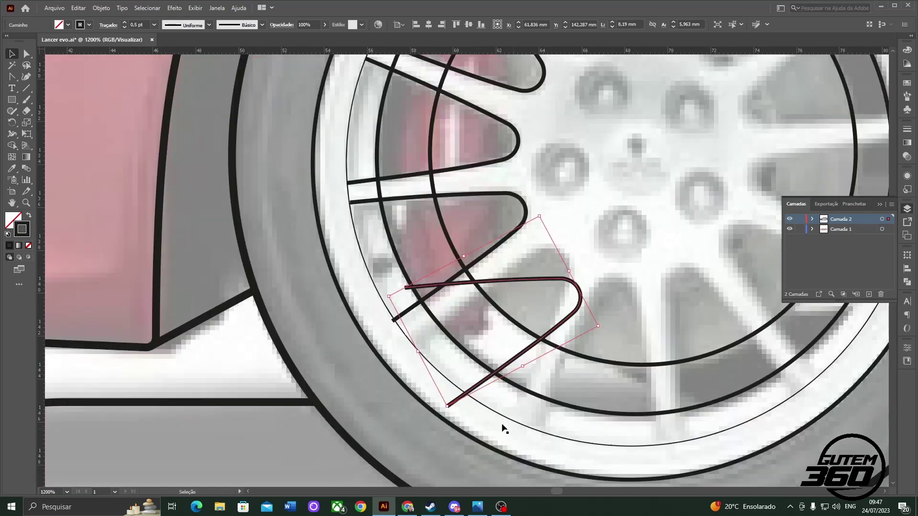
# - Rotate and position spoke-opening copies over the openings along the lower part of the wheel
pyautogui.moveTo(504, 428); pyautogui.dragTo(507, 415)
pyautogui.moveTo(527, 364); pyautogui.dragTo(531, 370)
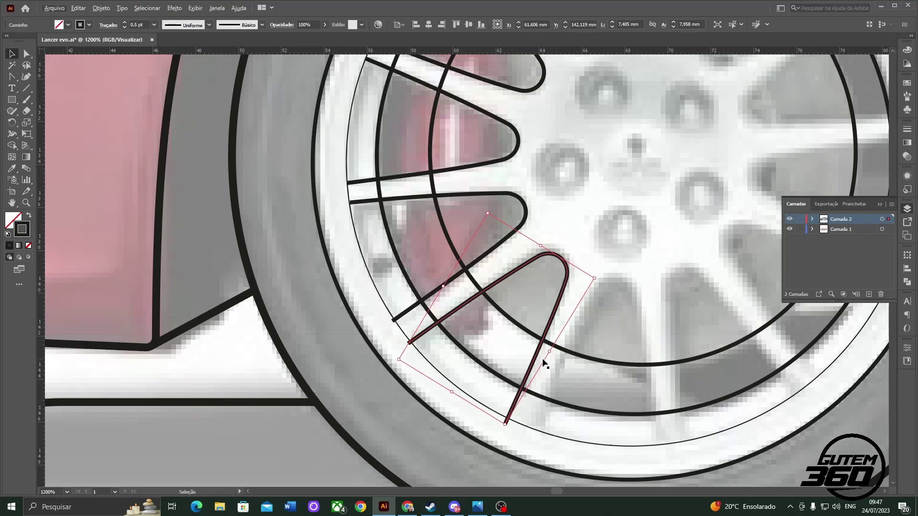
pyautogui.hscroll(5, 545, 364)
pyautogui.moveTo(586, 309)
pyautogui.mouseDown()
pyautogui.moveTo(605, 301)
pyautogui.moveTo(582, 306)
pyautogui.mouseUp()
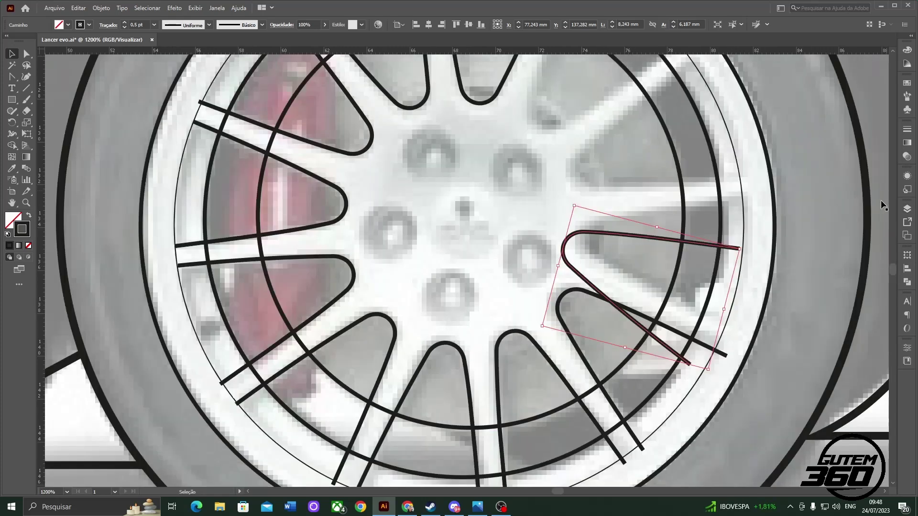
# - Place and rotate spoke-opening copies over the remaining openings on the wheel's right and upper-right sides
pyautogui.moveTo(731, 353); pyautogui.dragTo(749, 210)
pyautogui.click(636, 292)
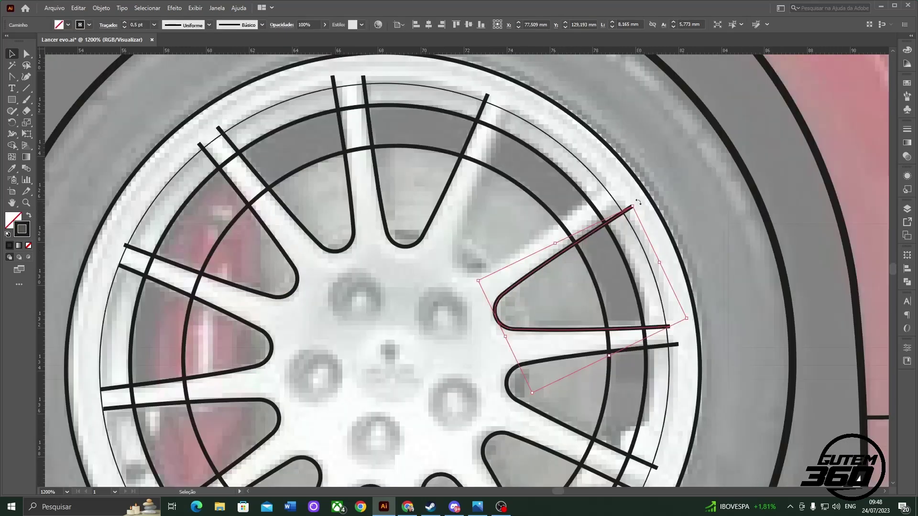
pyautogui.moveTo(669, 268); pyautogui.dragTo(585, 143)
pyautogui.click(584, 144)
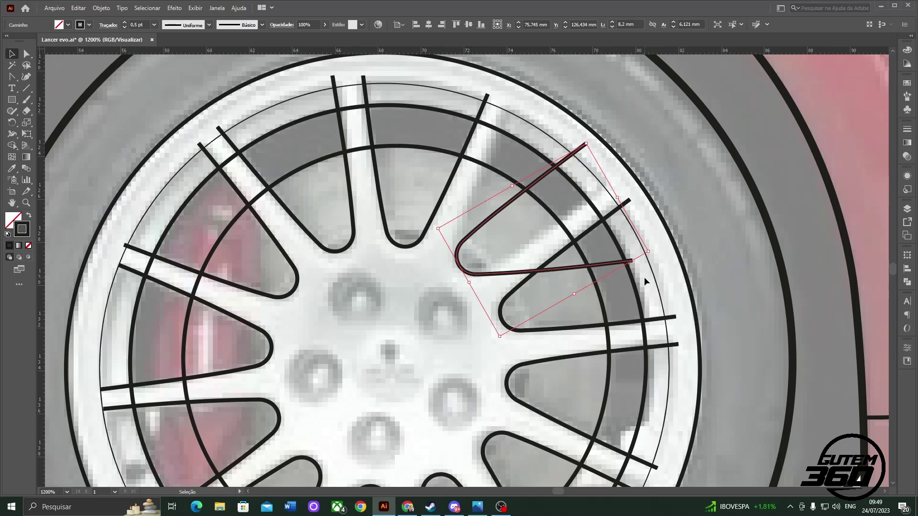
# - Snap the left end anchor of the spoke opening just left of the wheel's top onto the thin inner rim circle
pyautogui.scroll(-2, 644, 277)
pyautogui.scroll(3, 296, 167)
pyautogui.click(296, 167)
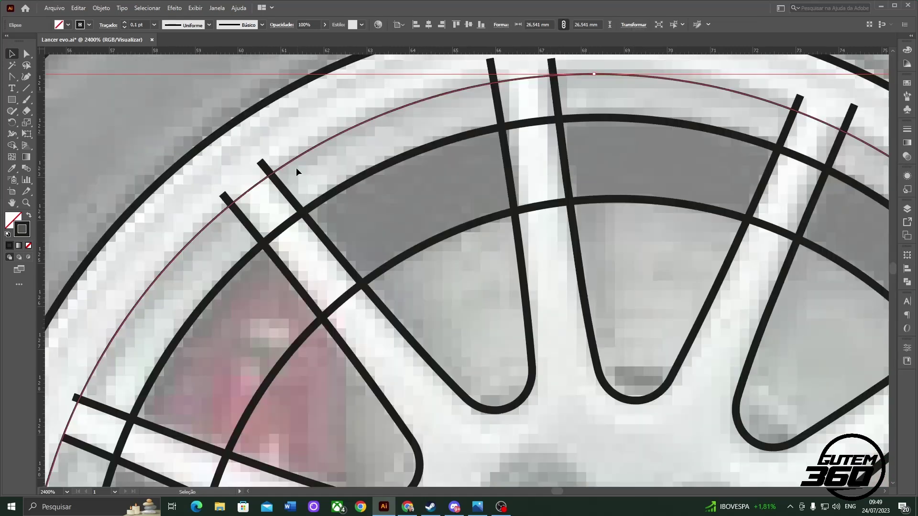
pyautogui.scroll(1, 296, 167)
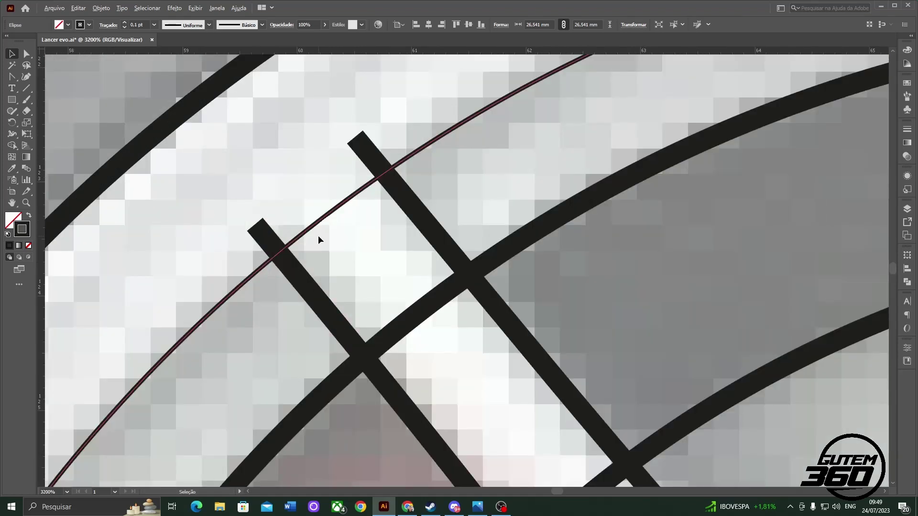
pyautogui.click(359, 161)
pyautogui.scroll(1, 358, 162)
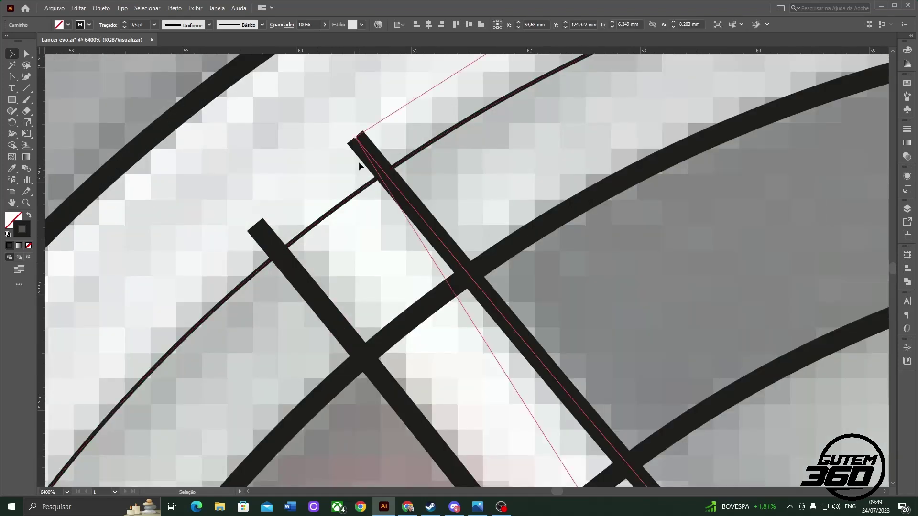
pyautogui.press('a')
pyautogui.click(355, 138)
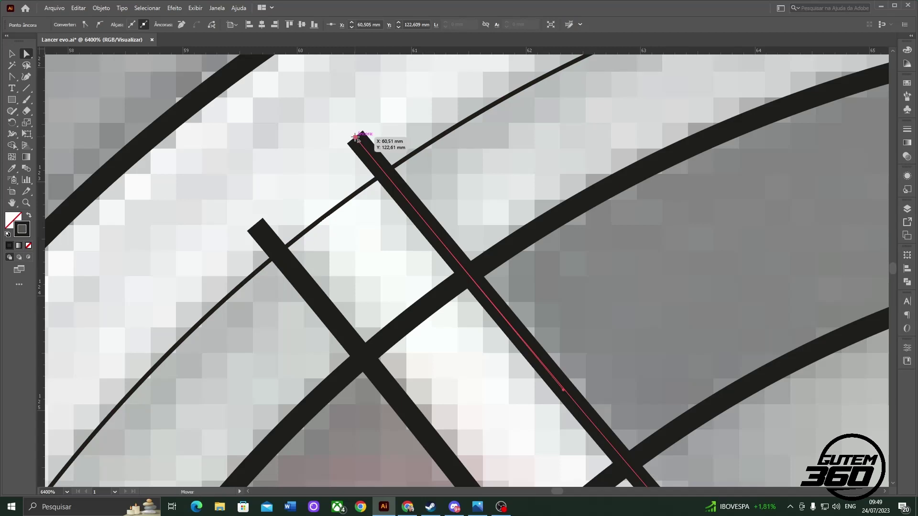
pyautogui.moveTo(356, 139); pyautogui.dragTo(384, 173)
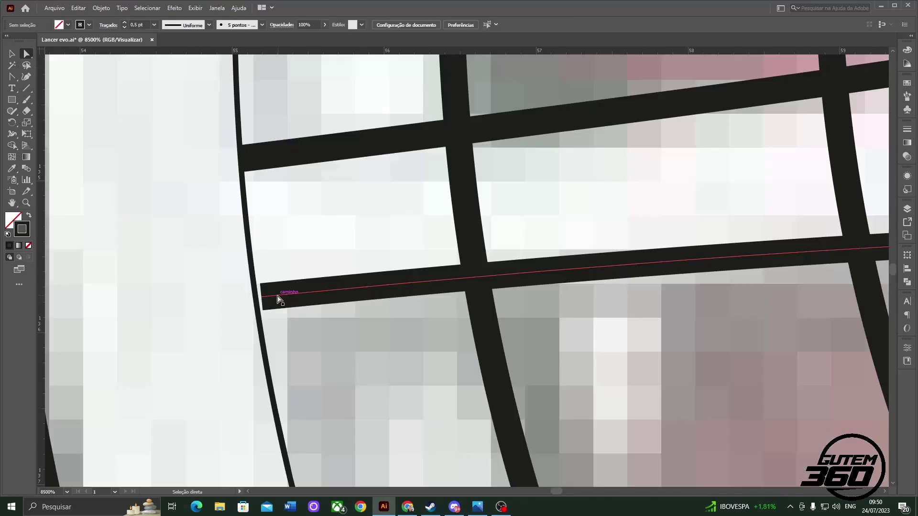
# - Move the outer end anchors of the lower-left spoke openings onto the thin inner rim circle
pyautogui.scroll(-2, 338, 317)
pyautogui.moveTo(279, 299); pyautogui.dragTo(373, 297)
pyautogui.scroll(-2, 373, 293)
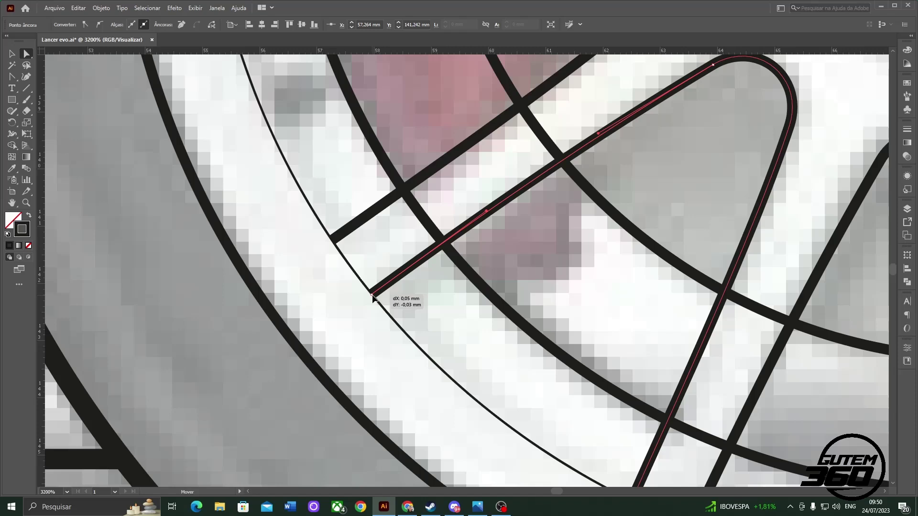
pyautogui.scroll(-4, 577, 301)
pyautogui.moveTo(372, 298); pyautogui.dragTo(562, 191)
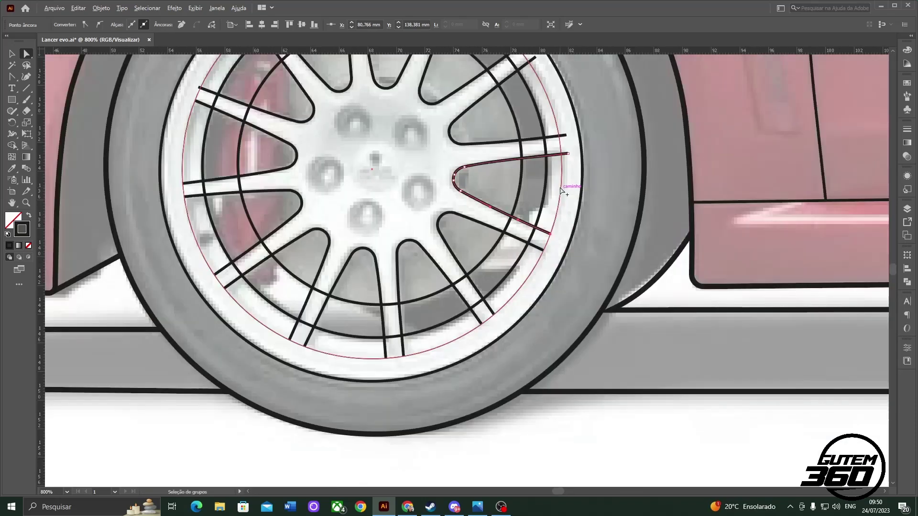
# - Align the outer end anchors of the right-side and upper-left spoke openings with the thin inner rim circle
pyautogui.scroll(4, 561, 191)
pyautogui.moveTo(568, 153); pyautogui.dragTo(565, 153)
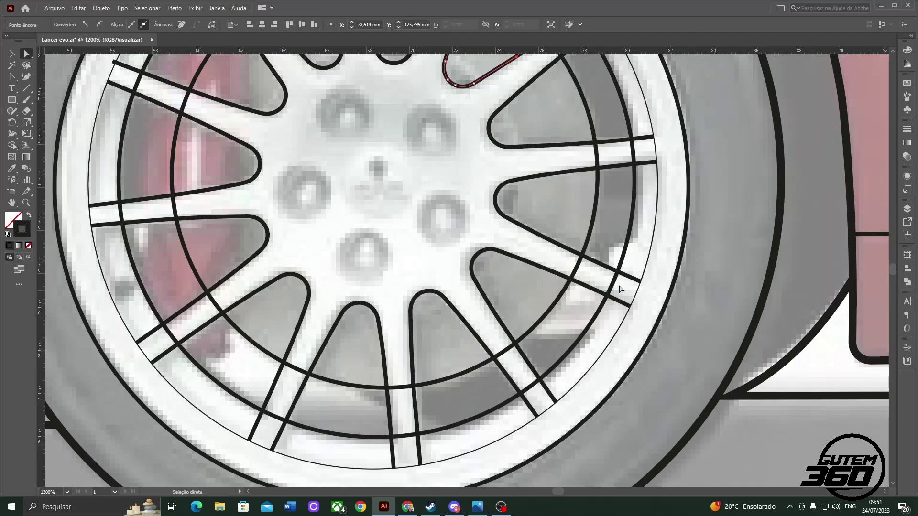
pyautogui.scroll(5, 254, 243)
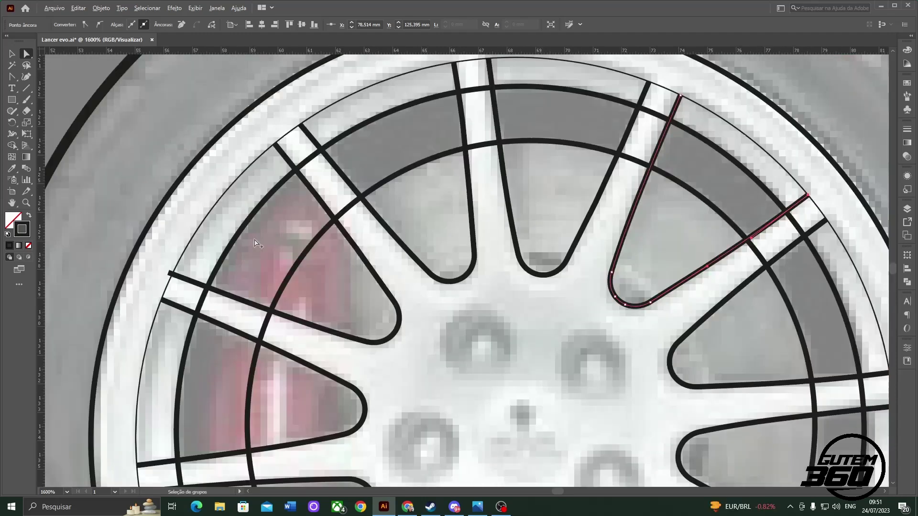
pyautogui.scroll(3, 163, 276)
pyautogui.moveTo(170, 275); pyautogui.dragTo(207, 271)
pyautogui.scroll(-3, 207, 271)
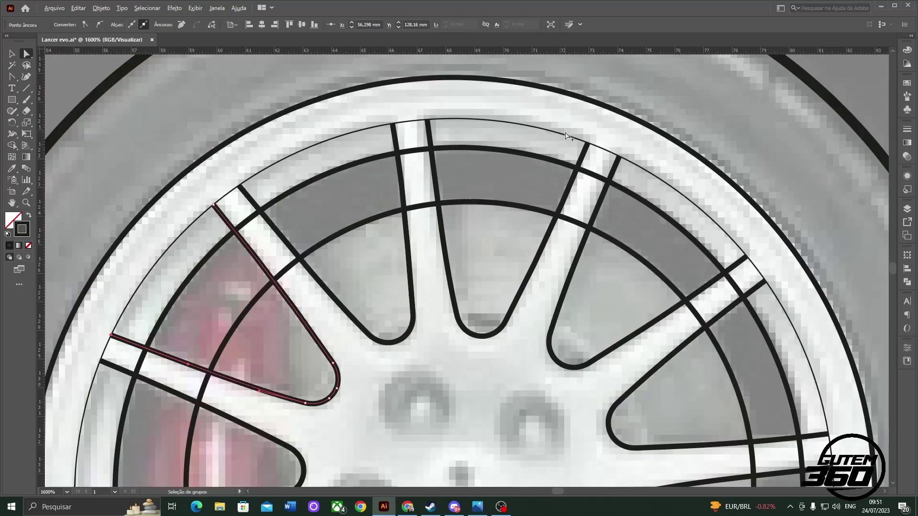
pyautogui.scroll(-3, 467, 363)
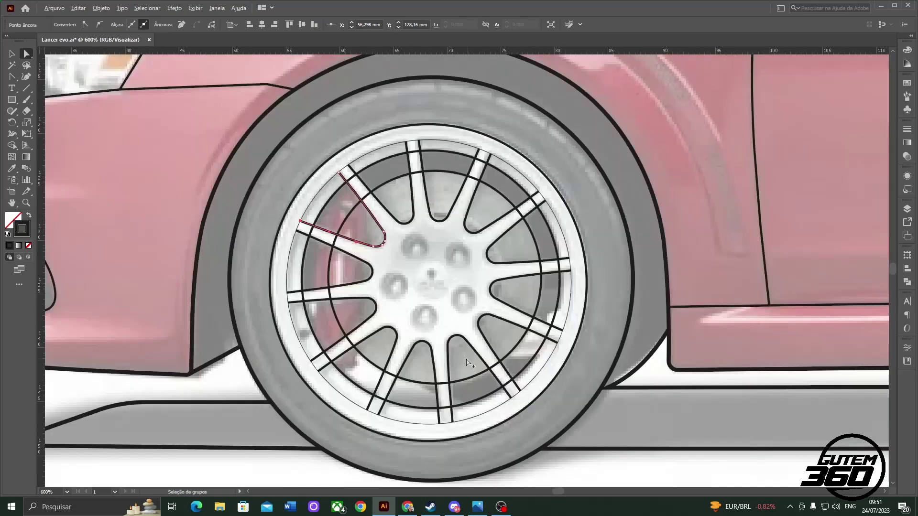
# - Copy a lug-hole circle to the wheel's hub and enlarge it to about 3 mm across around the centre emblem
pyautogui.scroll(6, 467, 363)
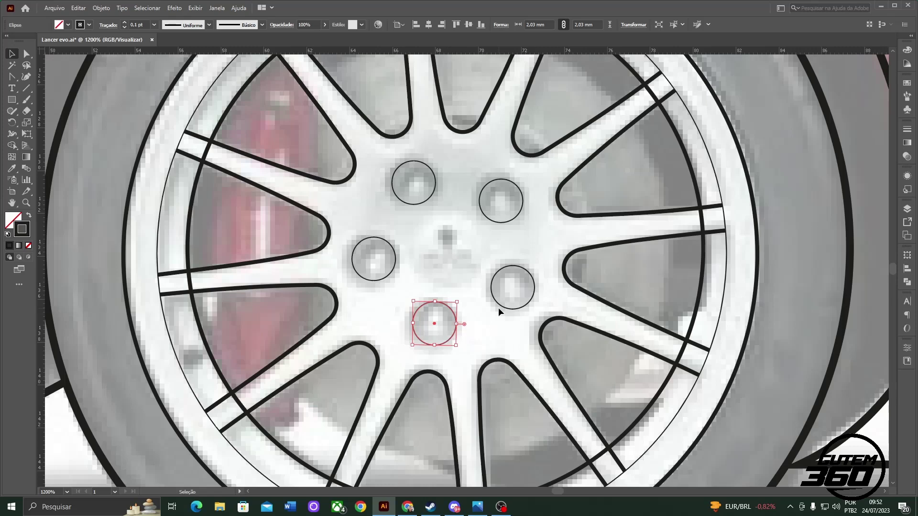
pyautogui.moveTo(446, 340); pyautogui.dragTo(478, 282)
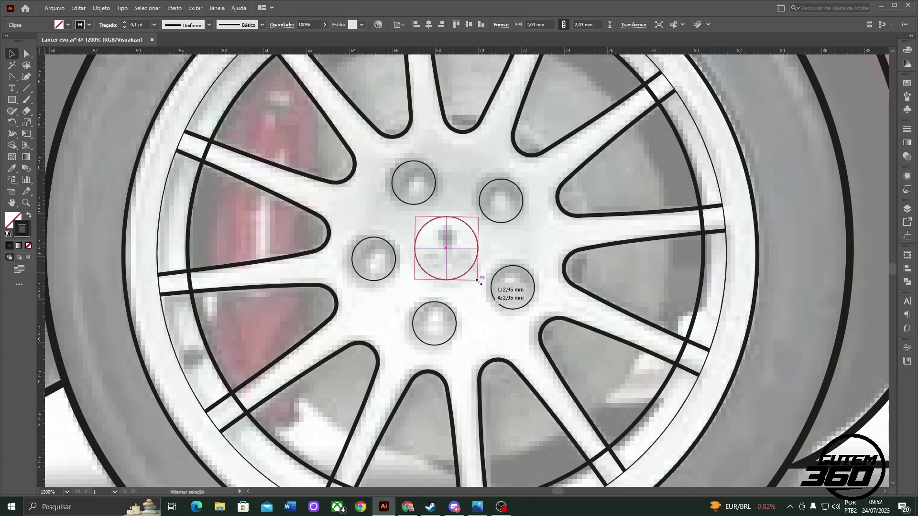
pyautogui.hotkey('ctrl', 'shift', 'a')
pyautogui.scroll(-8, 401, 335)
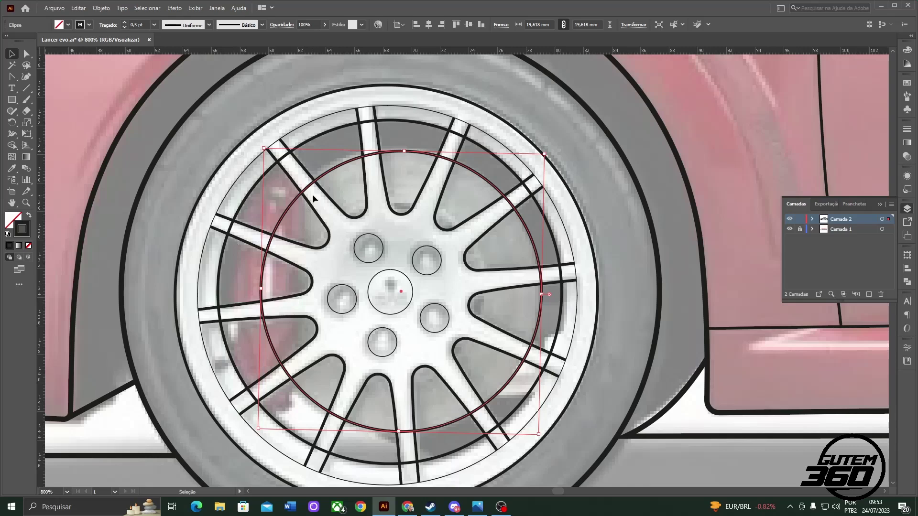
pyautogui.scroll(-2, 283, 285)
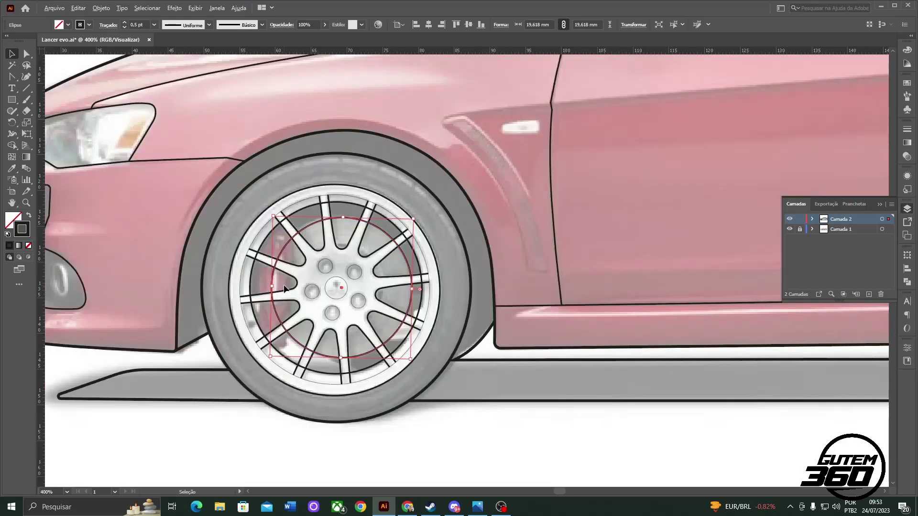
pyautogui.click(453, 454)
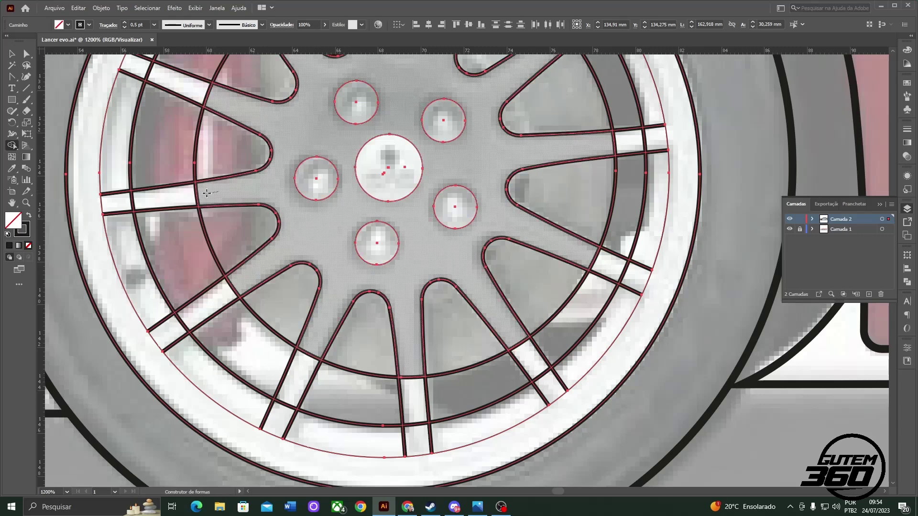
# - Try to merge the wheel's spoke and hub regions into one shape with the Shape Builder tool
pyautogui.scroll(5, 207, 193)
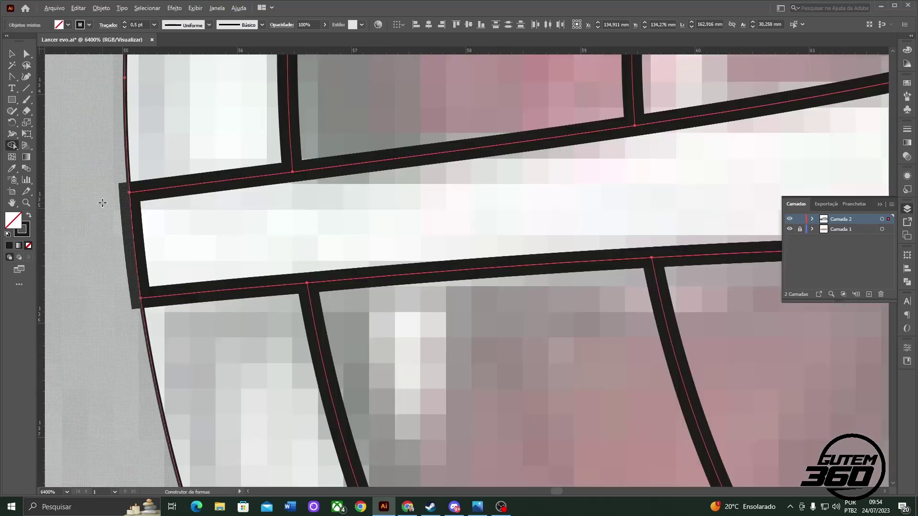
pyautogui.scroll(-4, 163, 216)
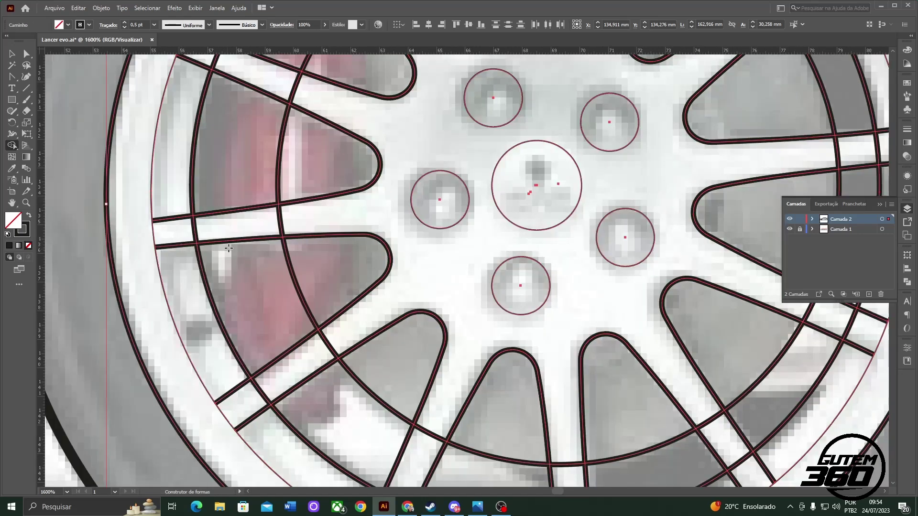
pyautogui.hotkey('ctrl', 'a')
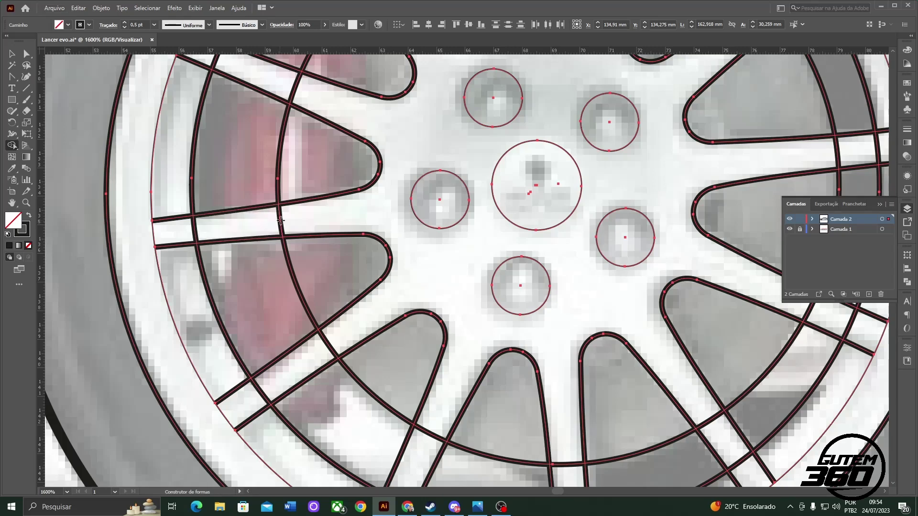
# - Merge the wheel's spokes and hub into one shape with the Shape Builder tool, removing the circle segments that cross the spokes
pyautogui.keyDown('alt'); pyautogui.click(281, 220); pyautogui.keyUp('alt')
pyautogui.moveTo(267, 393); pyautogui.dragTo(325, 359)
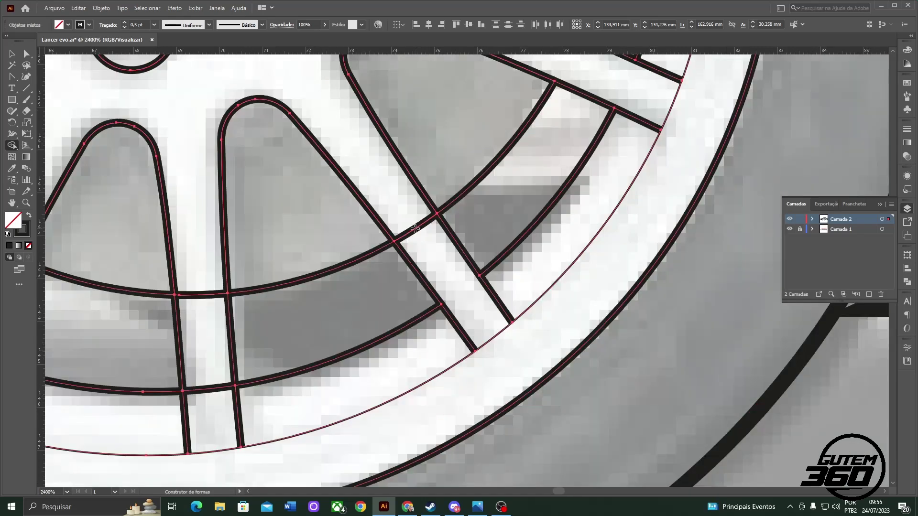
pyautogui.hscroll(-5, 148, 331)
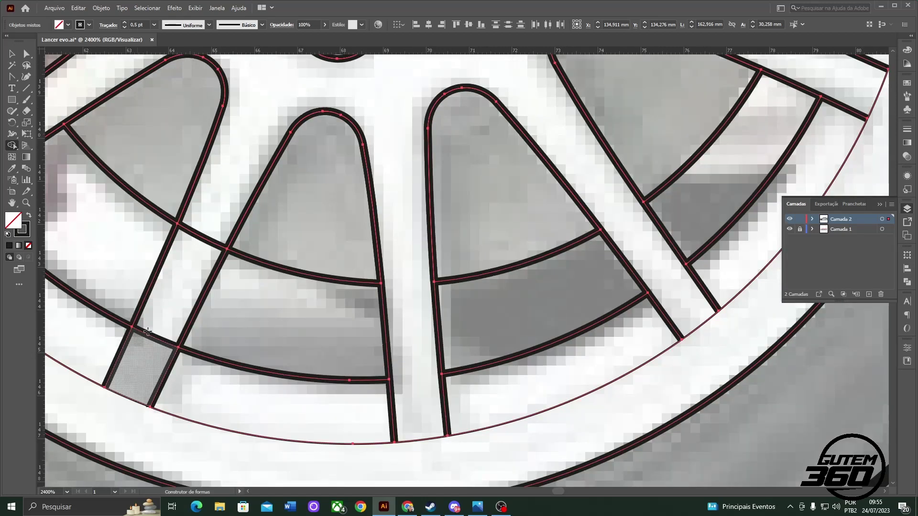
pyautogui.click(147, 331)
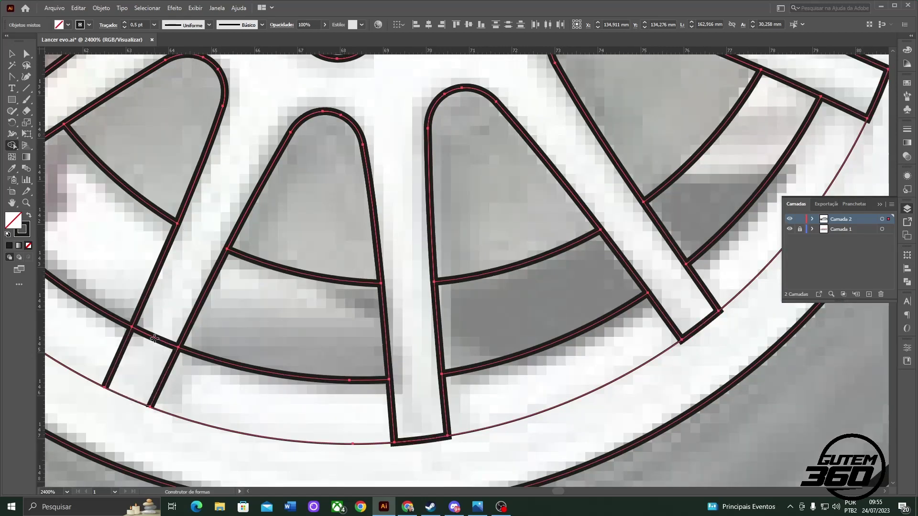
pyautogui.scroll(-6, 155, 338)
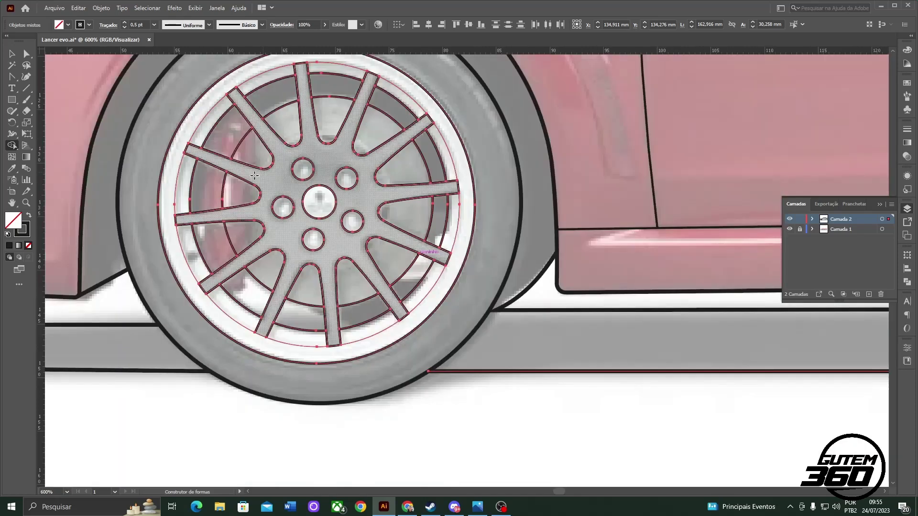
pyautogui.scroll(1, 292, 162)
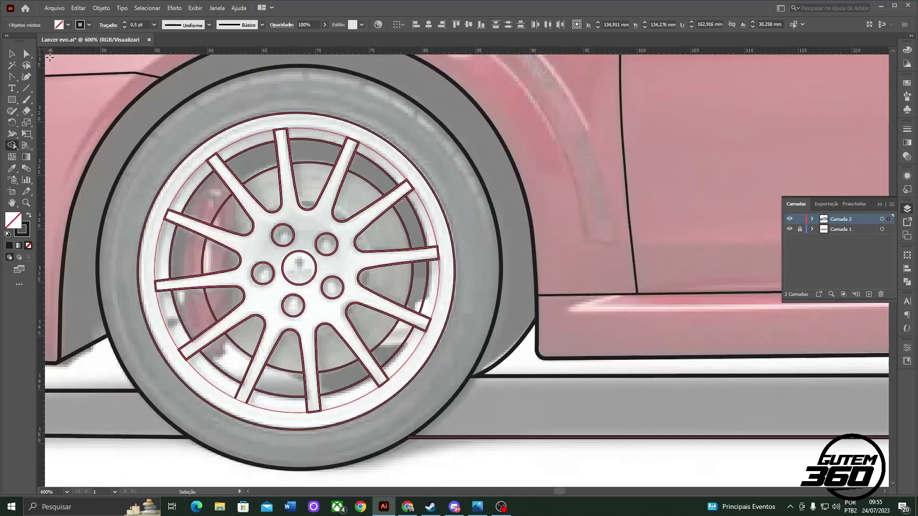
pyautogui.press('v')
pyautogui.hotkey('ctrl', 'a')
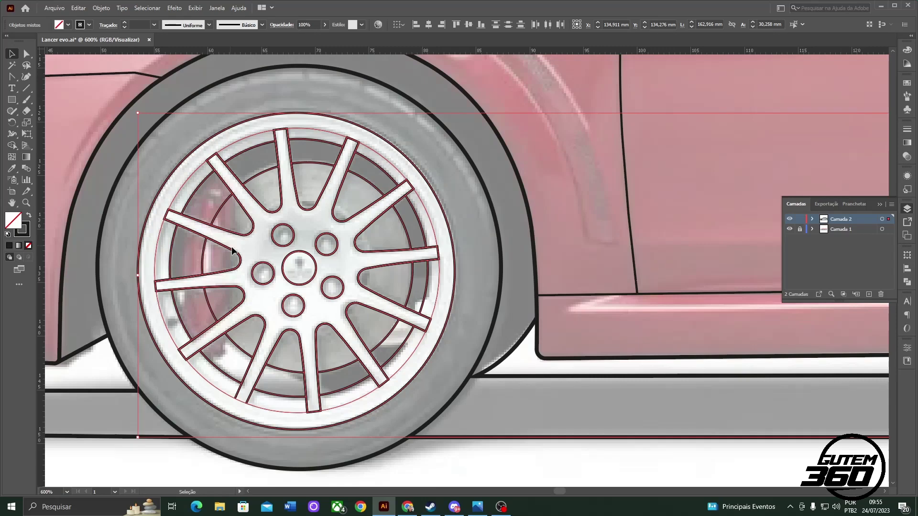
pyautogui.hotkey('ctrl', '1')
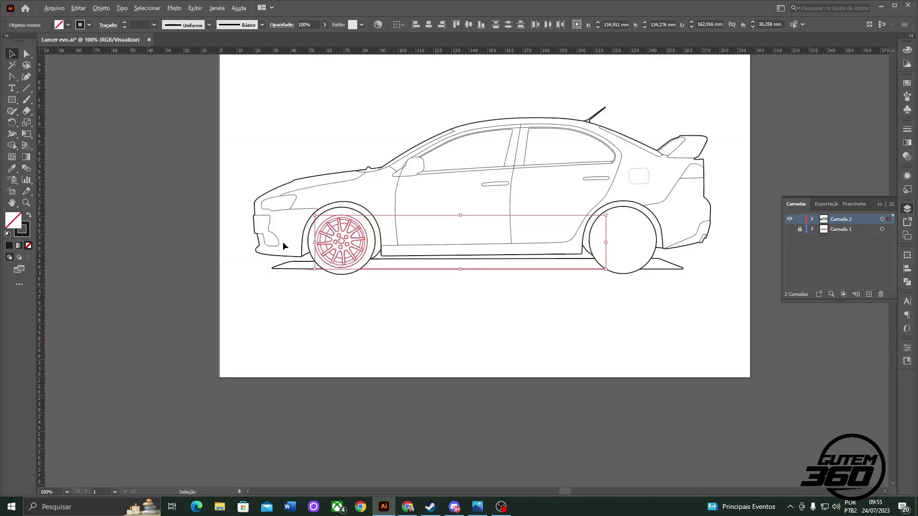
pyautogui.scroll(4, 336, 234)
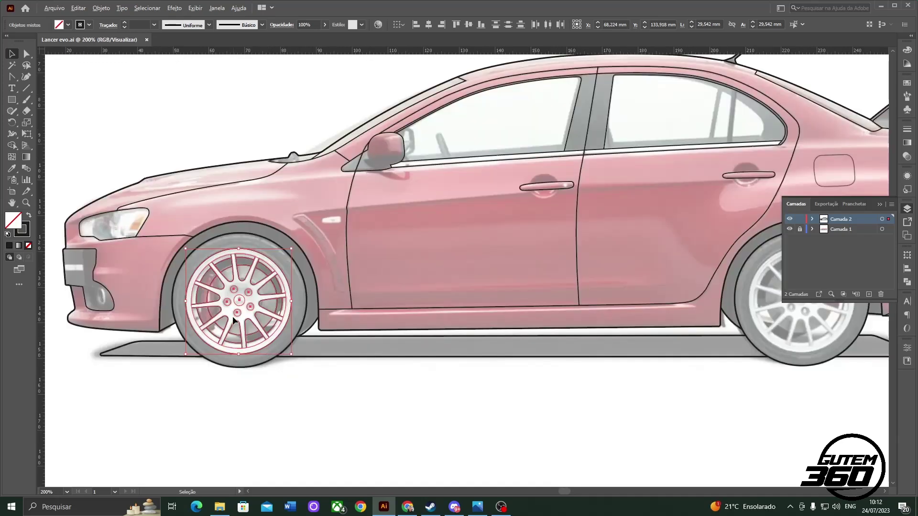
# - Try to fill the lower-left spoke opening beside the brake caliper with green
pyautogui.scroll(2, 389, 424)
pyautogui.scroll(1, 218, 325)
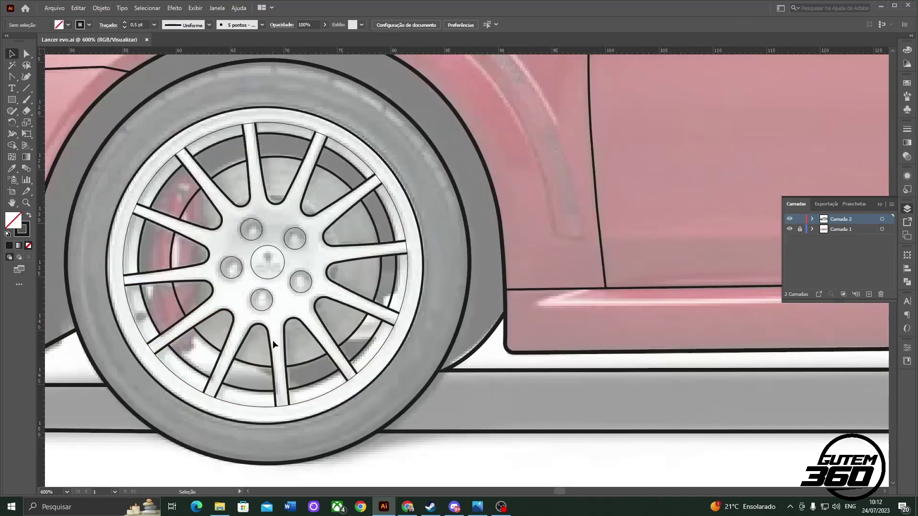
pyautogui.scroll(1, 272, 339)
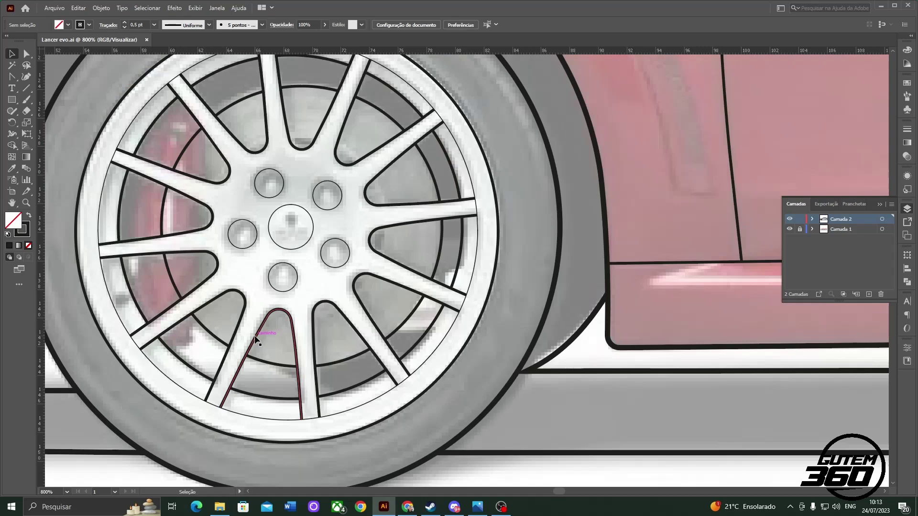
pyautogui.click(250, 334)
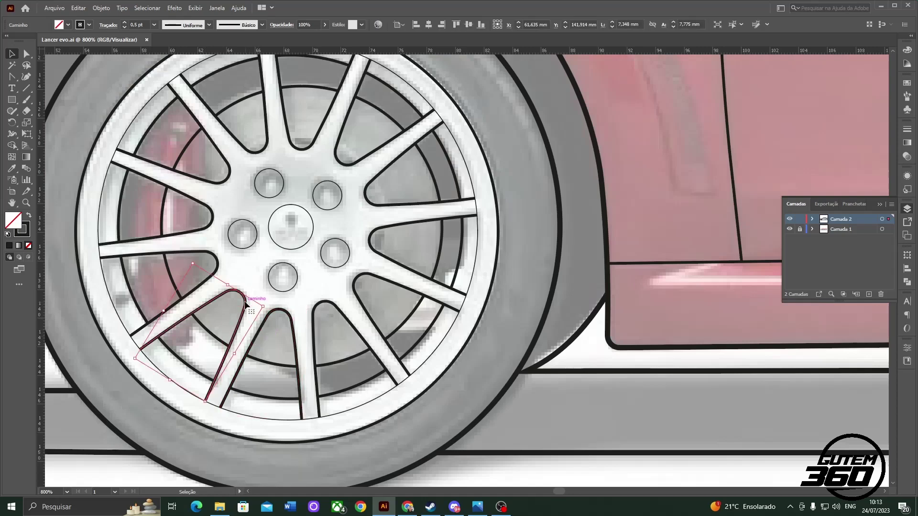
pyautogui.click(218, 268)
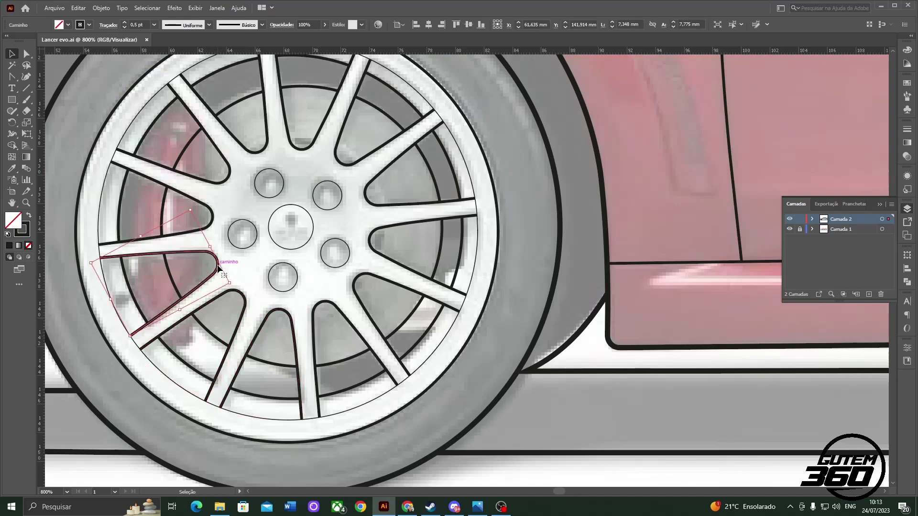
pyautogui.click(68, 25)
pyautogui.click(59, 64)
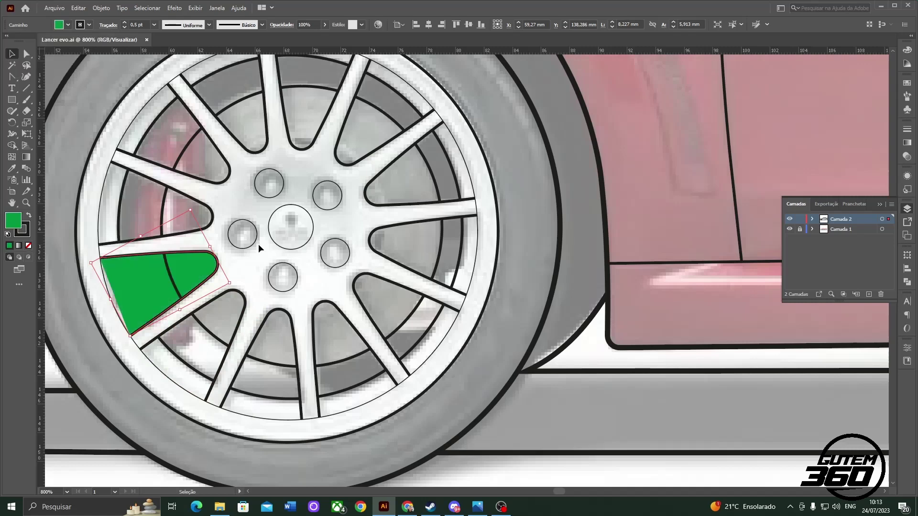
pyautogui.scroll(2, 114, 279)
pyautogui.scroll(-4, 114, 279)
pyautogui.press('a')
pyautogui.hotkey('ctrl', 'z')
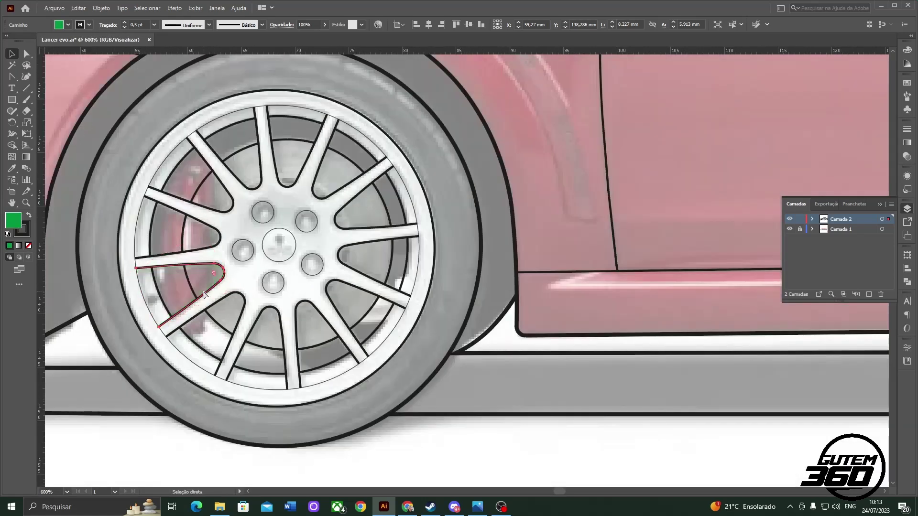
pyautogui.hotkey('ctrl', 'z')
pyautogui.press('v')
# - Select the front wheel's rim, spokes, lug holes and hub artwork, leaving out the tyre
pyautogui.scroll(-1, 294, 310)
pyautogui.scroll(-1, 184, 307)
pyautogui.scroll(-1, 519, 421)
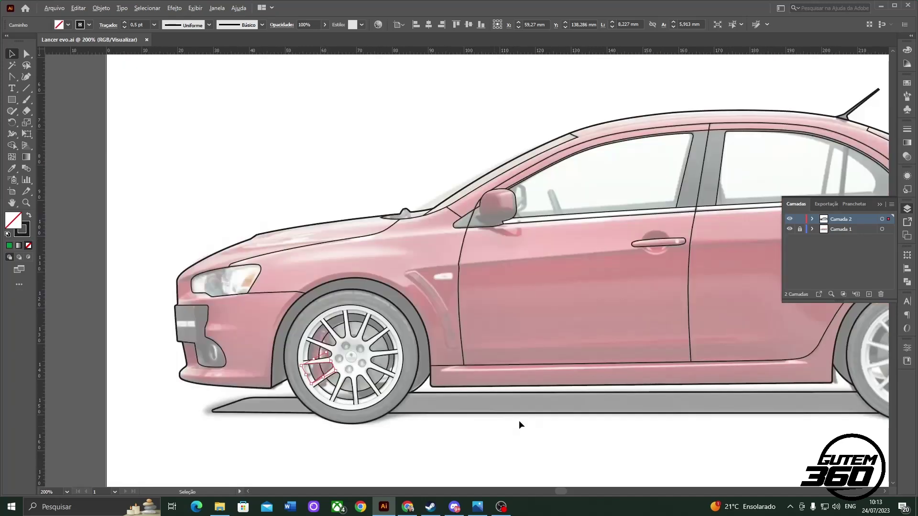
pyautogui.scroll(1, 399, 423)
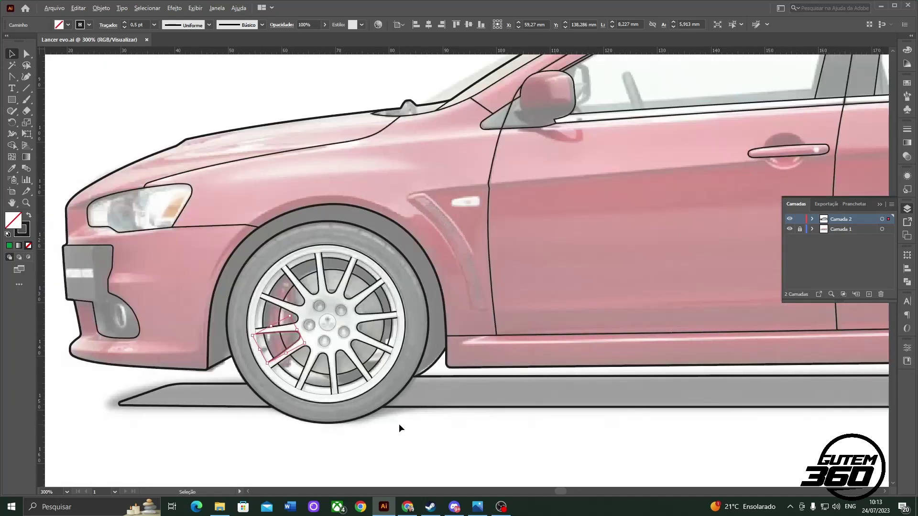
pyautogui.moveTo(403, 456); pyautogui.dragTo(272, 396)
pyautogui.click(385, 455)
pyautogui.click(376, 316)
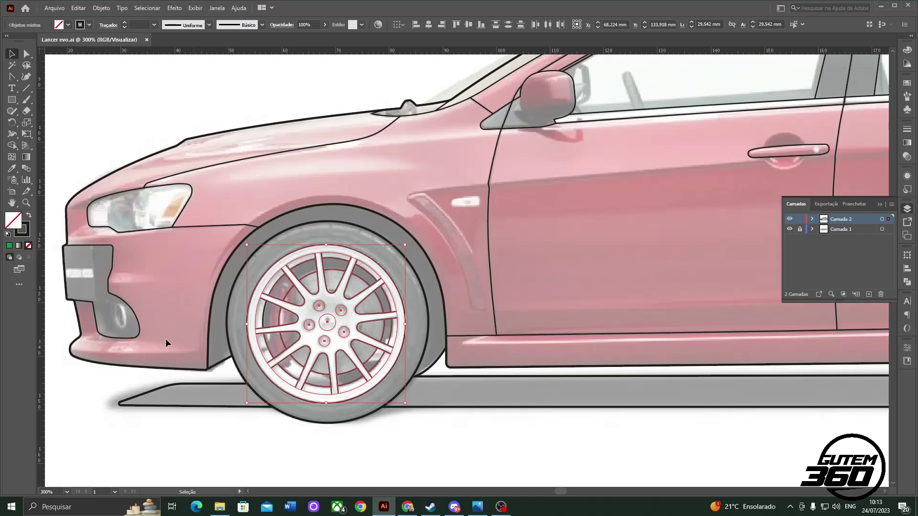
pyautogui.scroll(-1, 165, 340)
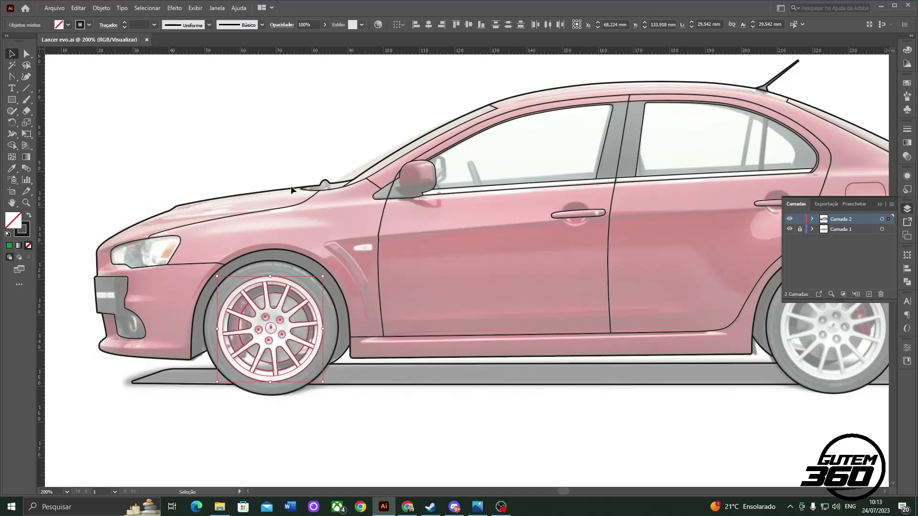
# - Create a new 1920 x 1080 px RGB document and paste the wheel artwork into it
pyautogui.click(54, 8)
pyautogui.click(61, 20)
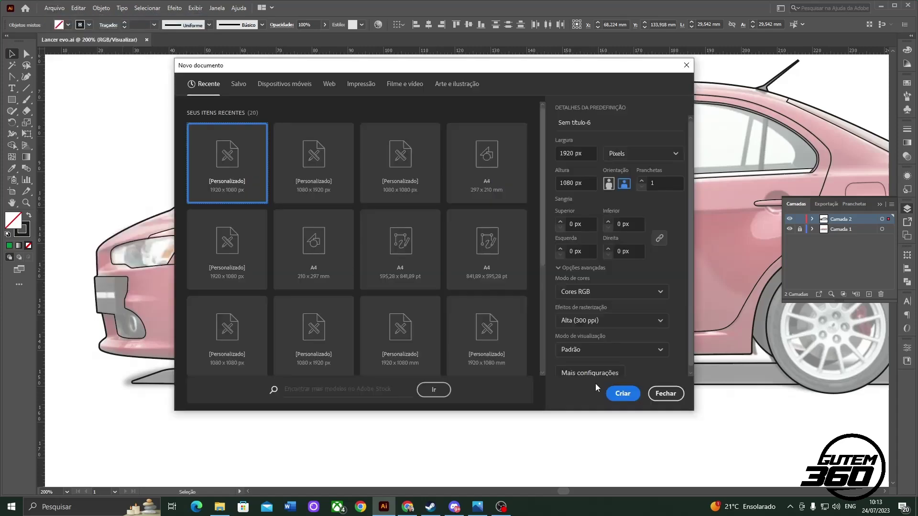
pyautogui.press('Return')
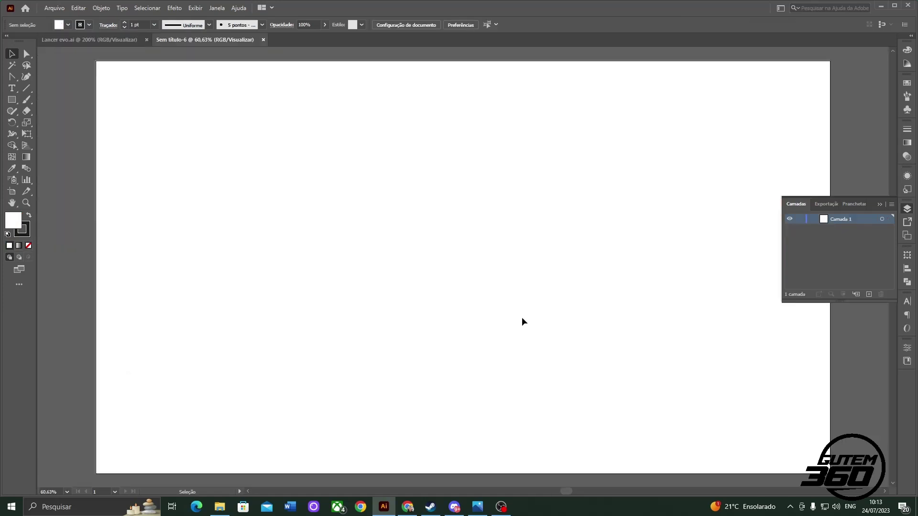
pyautogui.hotkey('ctrl', 'v')
pyautogui.scroll(5, 480, 264)
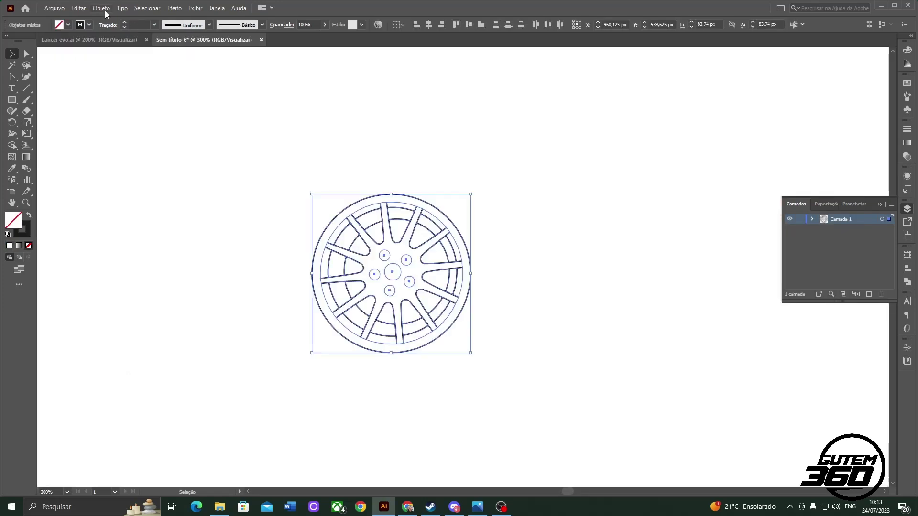
pyautogui.scroll(1, 341, 327)
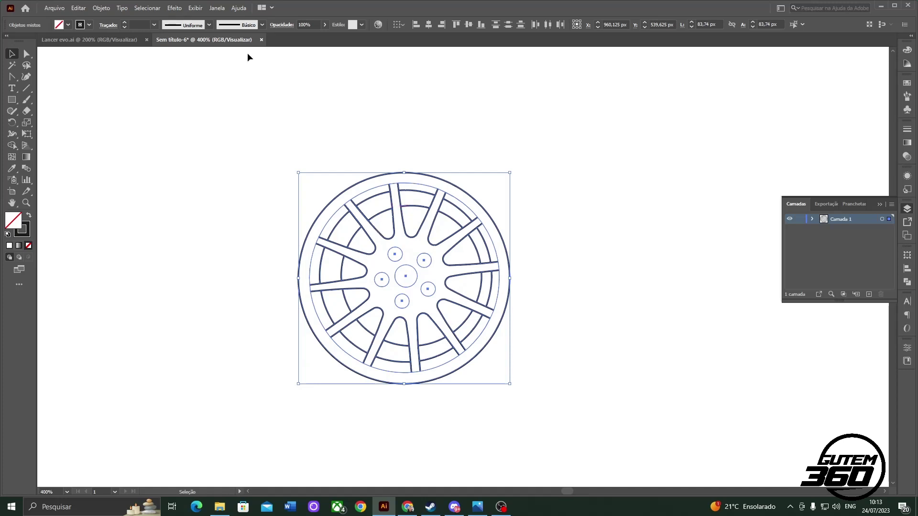
# - Expand the wheel artwork's fills and strokes, and combine the resulting shapes with the Pathfinder Merge operation
pyautogui.click(97, 8)
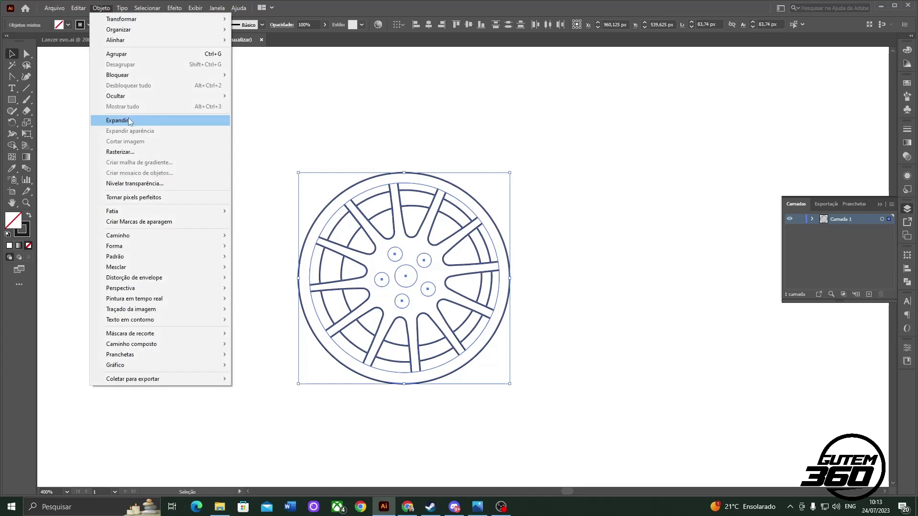
pyautogui.click(128, 117)
pyautogui.click(436, 308)
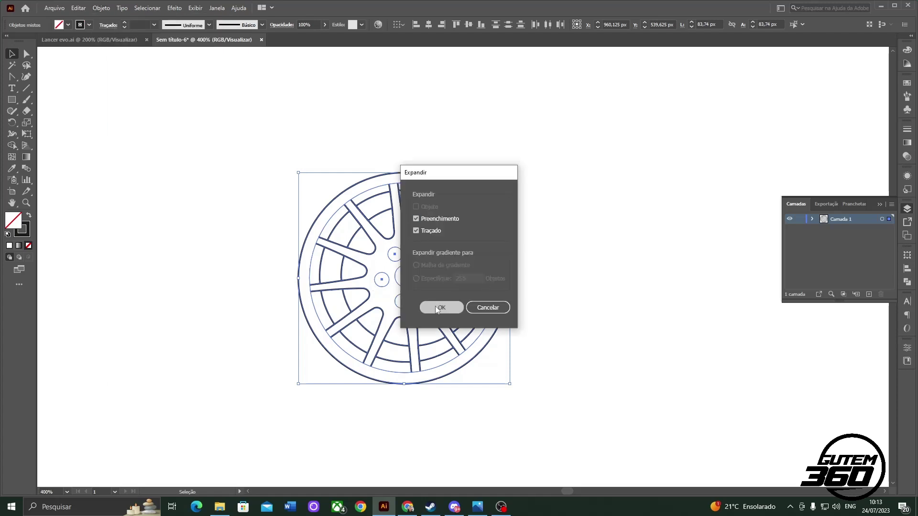
pyautogui.click(435, 307)
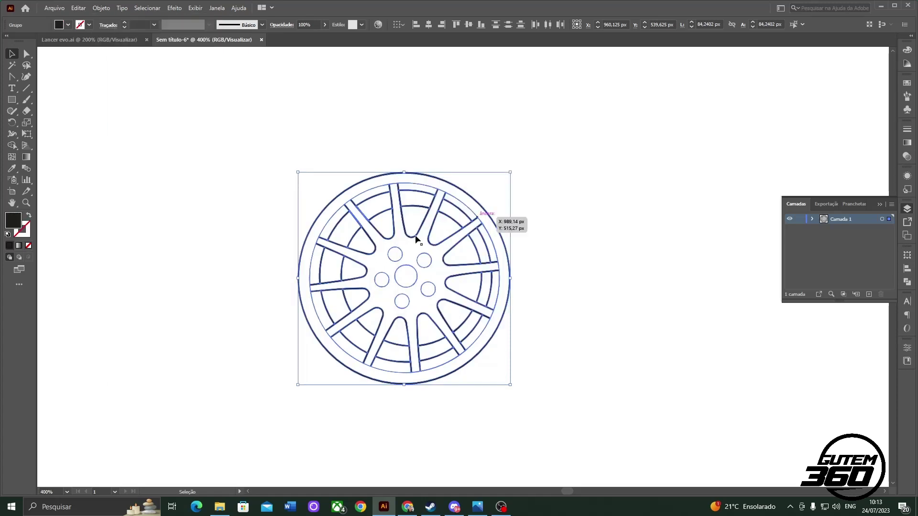
pyautogui.click(908, 282)
pyautogui.click(833, 304)
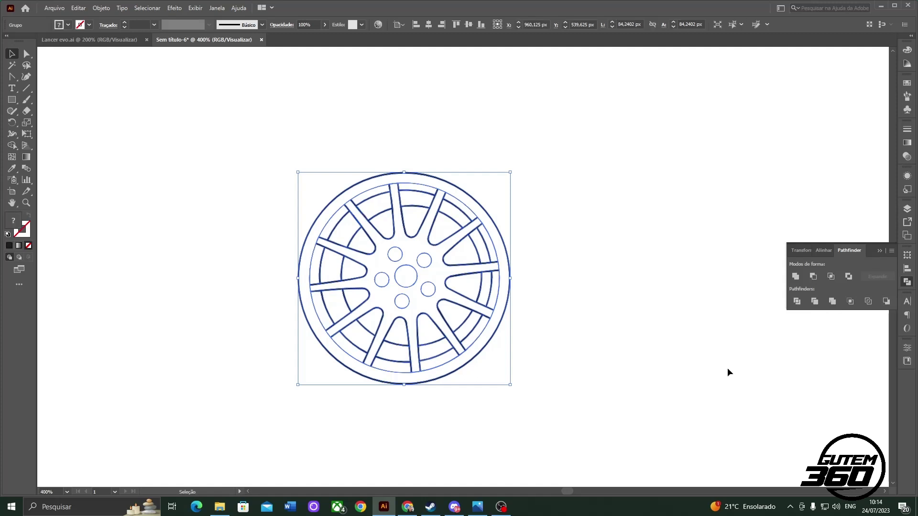
# - Duplicate the layer Camada 1, lock the copy and make the original Camada 1 the active layer
pyautogui.click(907, 209)
pyautogui.click(908, 210)
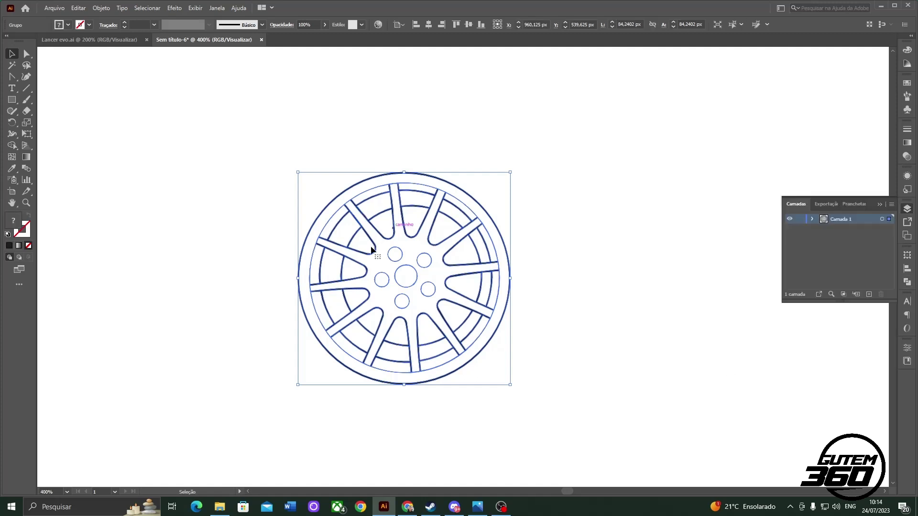
pyautogui.click(850, 244)
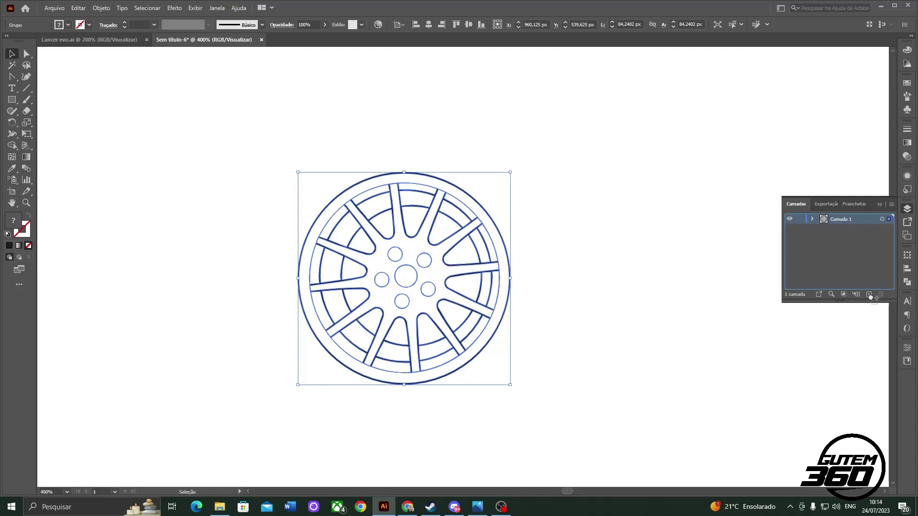
pyautogui.moveTo(870, 297); pyautogui.dragTo(869, 295)
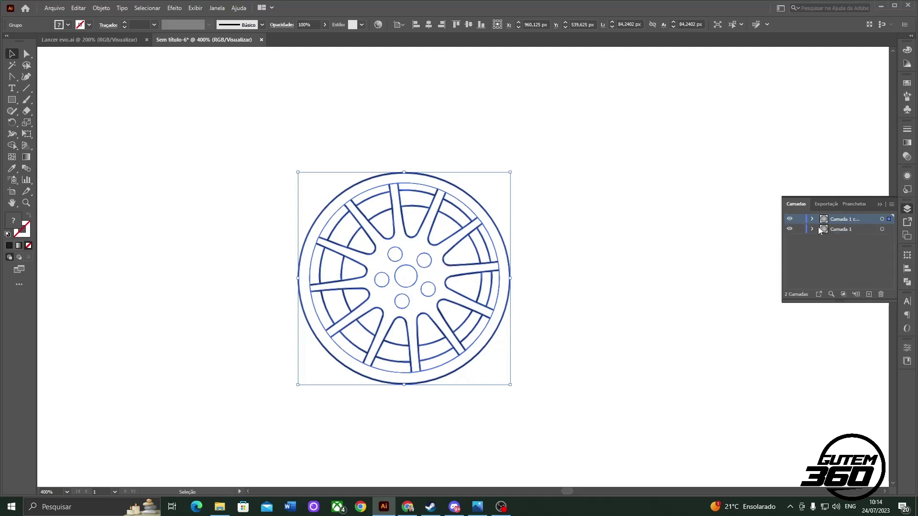
pyautogui.click(800, 219)
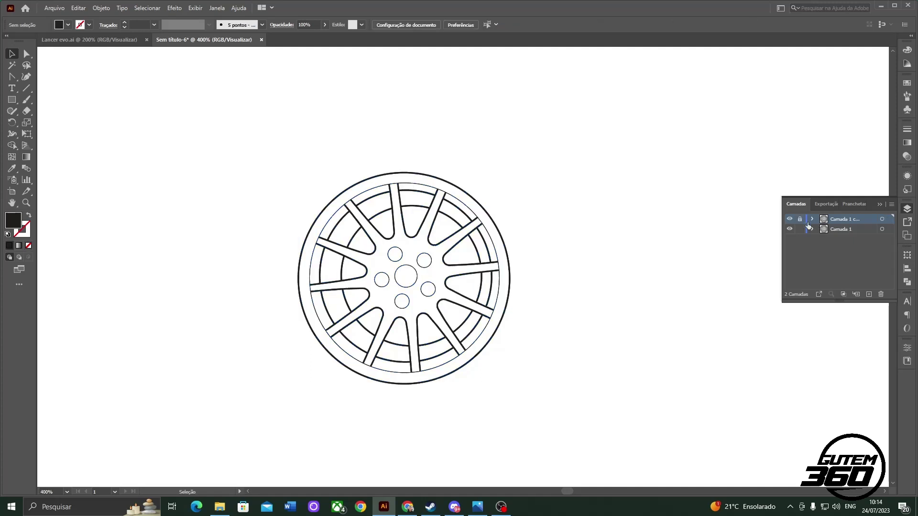
pyautogui.click(841, 229)
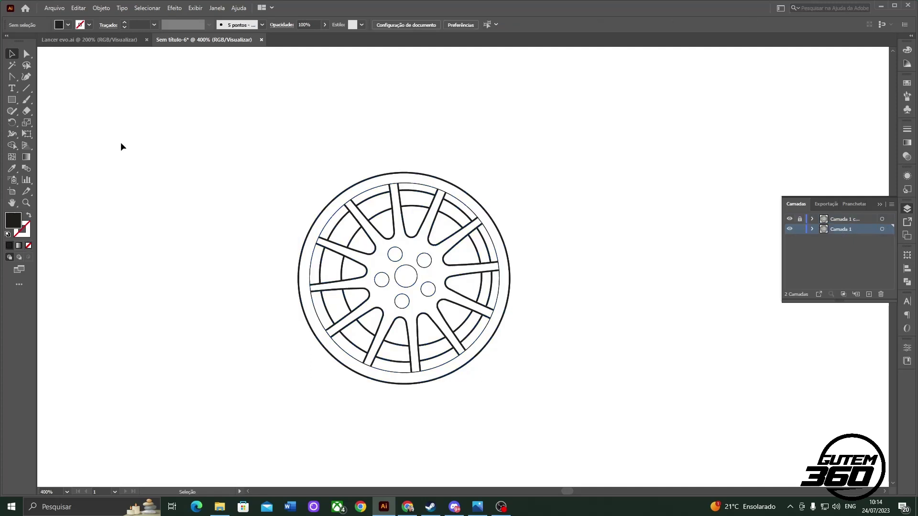
# - Draw a rectangle about 119 x 105 px around the wheel on Camada 1 and fill it with very light grey
pyautogui.press('m')
pyautogui.moveTo(249, 148); pyautogui.dragTo(550, 413)
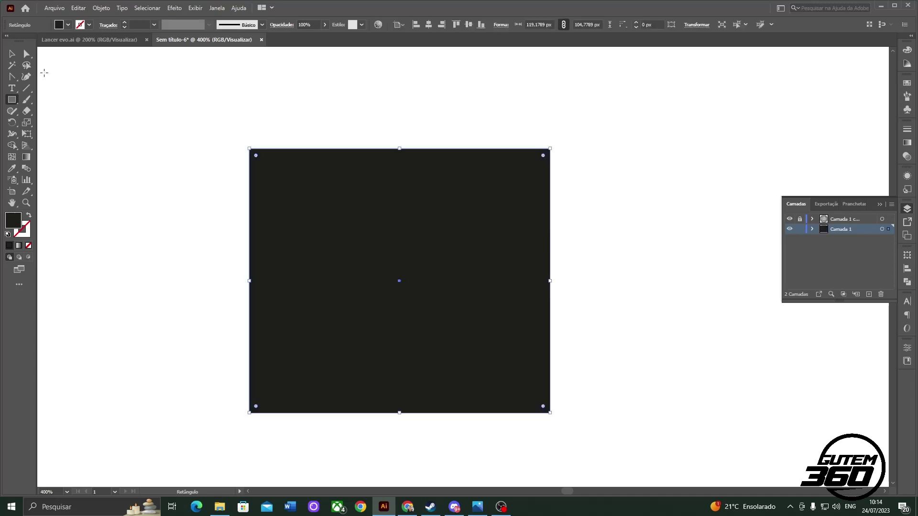
pyautogui.click(67, 24)
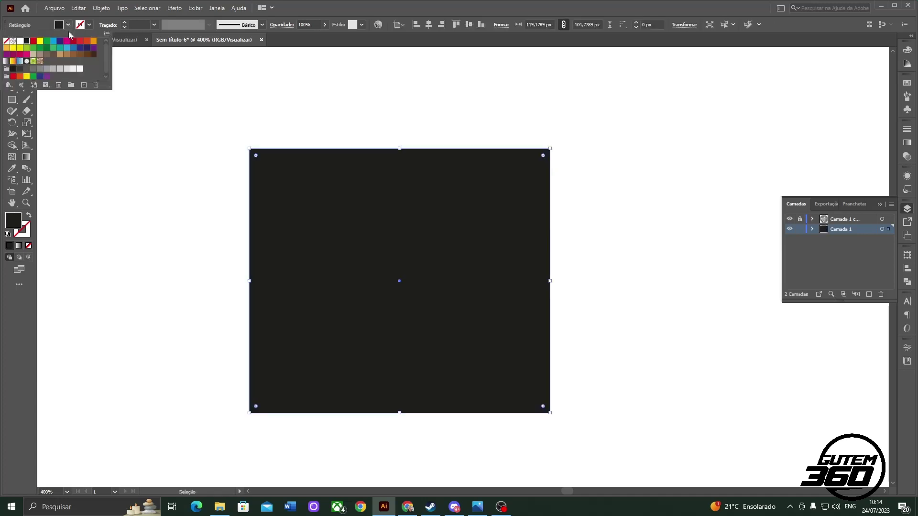
pyautogui.click(67, 69)
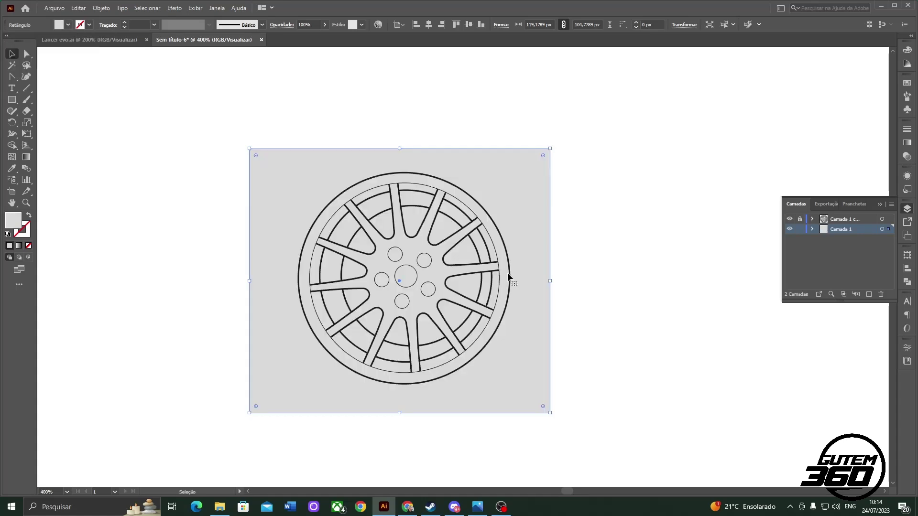
pyautogui.click(68, 25)
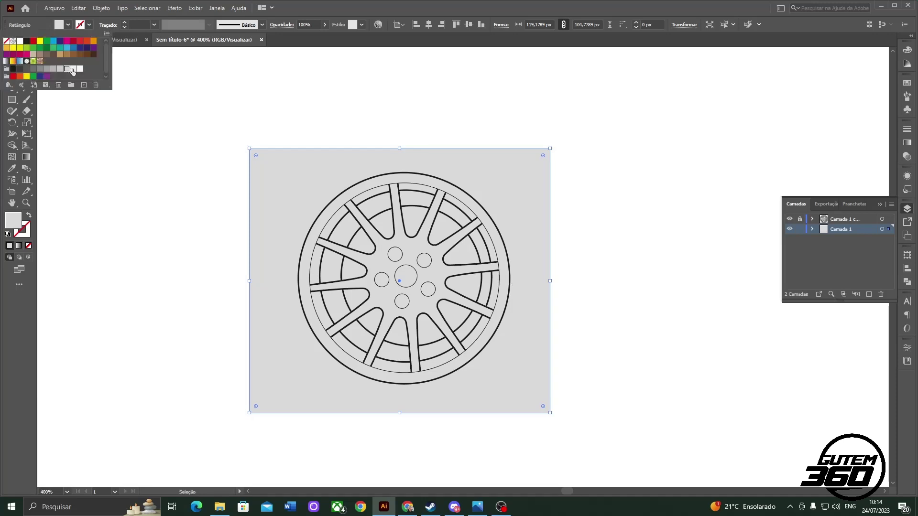
pyautogui.click(73, 70)
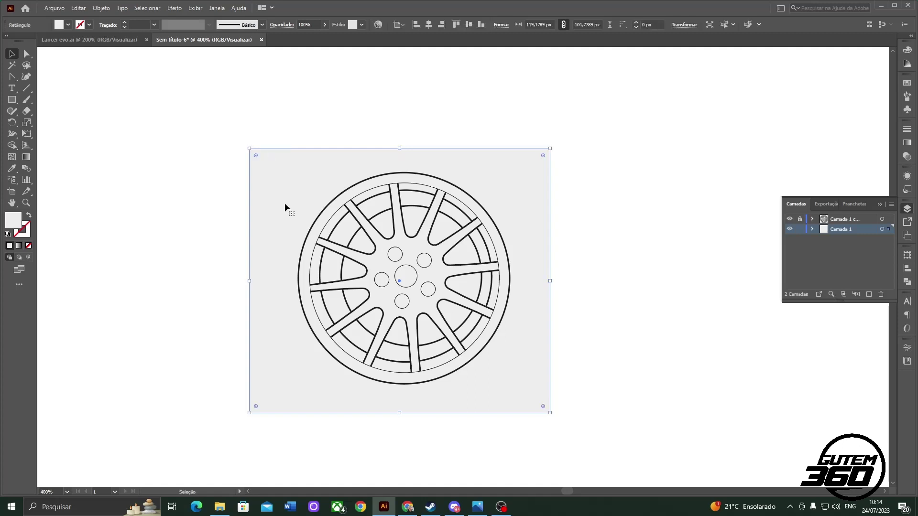
# - Shrink the light grey rectangle to about 95 x 89 px around the wheel and send it to the back
pyautogui.moveTo(250, 149); pyautogui.dragTo(286, 167)
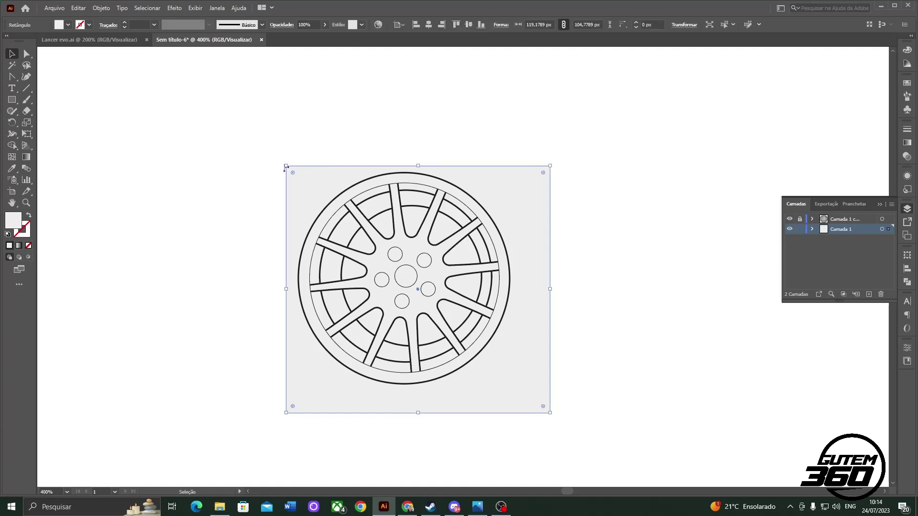
pyautogui.moveTo(550, 413); pyautogui.dragTo(526, 391)
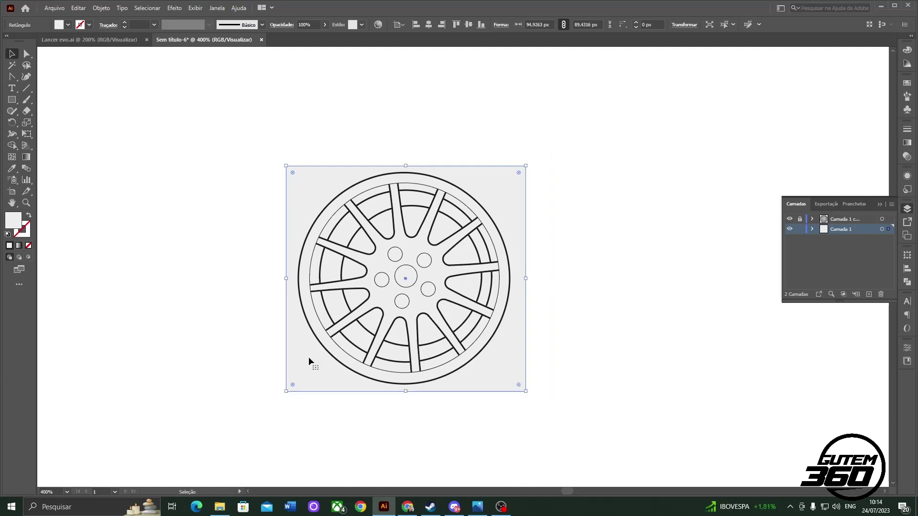
pyautogui.rightClick(308, 357)
pyautogui.moveTo(337, 309)
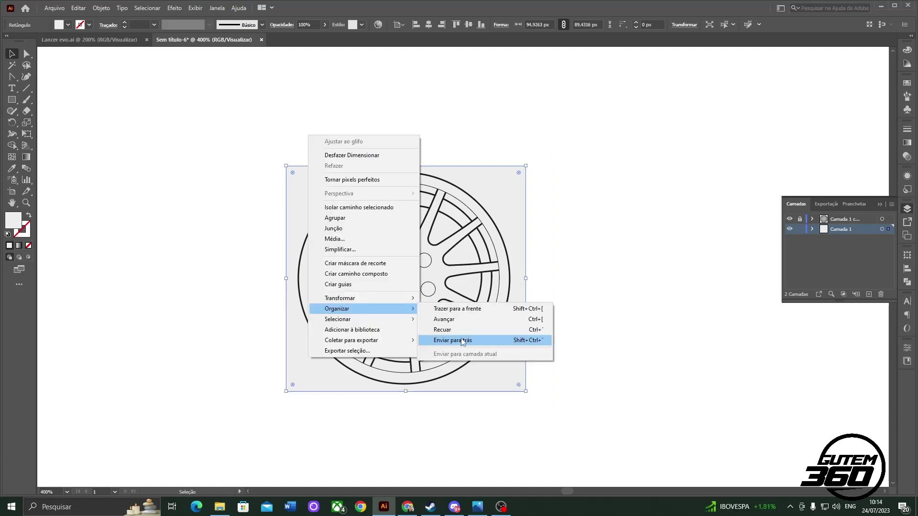
pyautogui.click(462, 341)
# - Combine the backing rectangle and wheel artwork with the Pathfinder Merge operation, and isolate the resulting group
pyautogui.moveTo(548, 445); pyautogui.dragTo(328, 157)
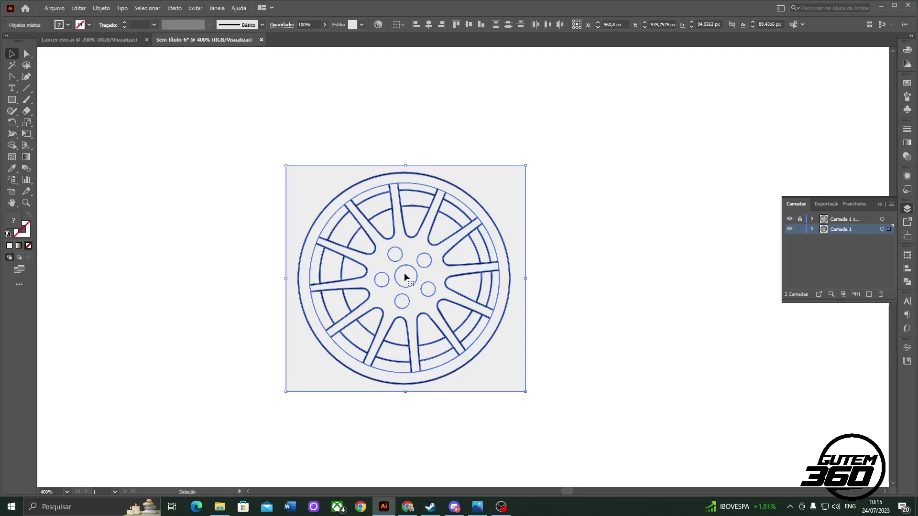
pyautogui.hotkey('ctrl', 'shift', 'F9')
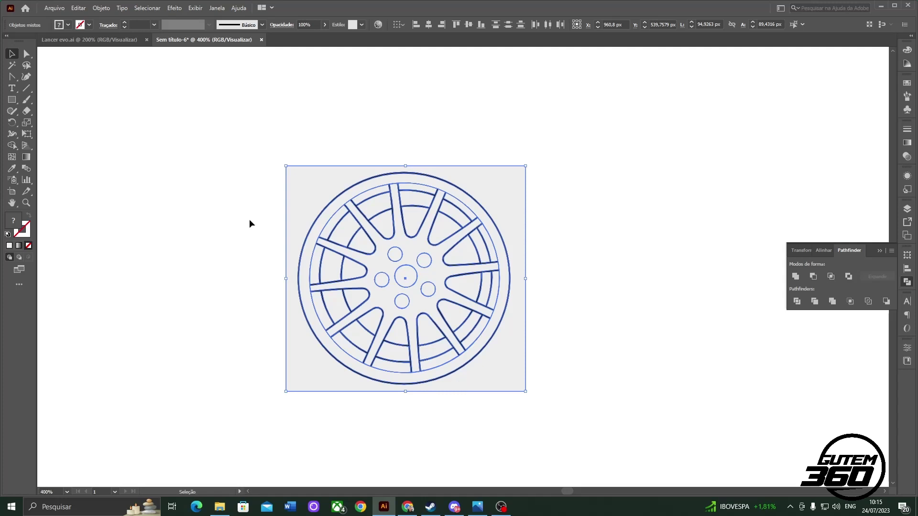
pyautogui.click(835, 303)
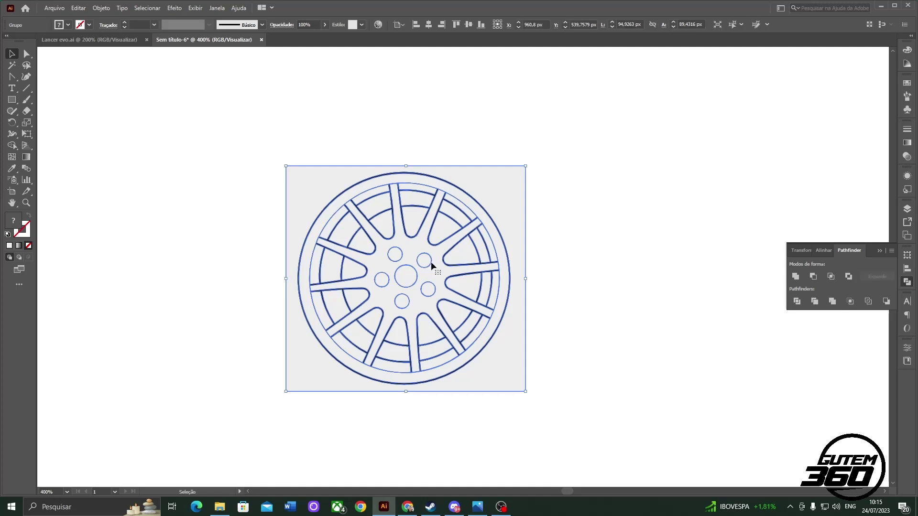
pyautogui.rightClick(431, 262)
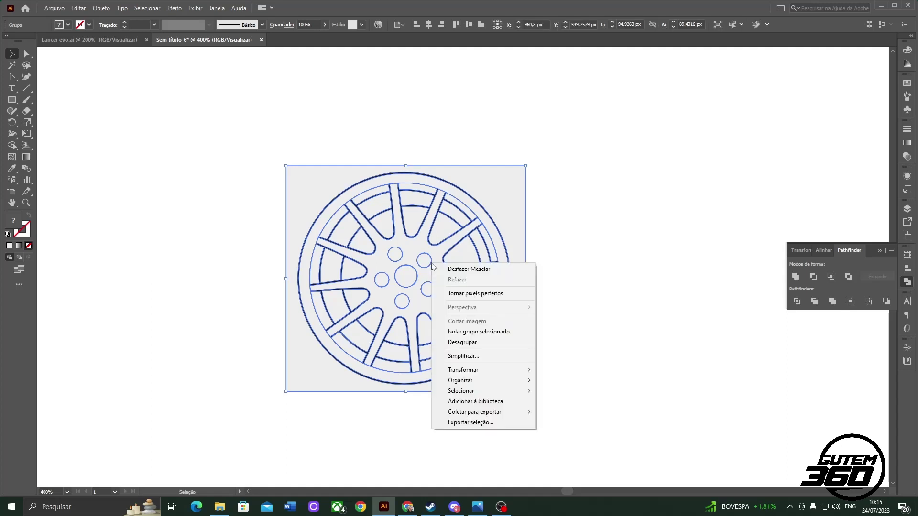
pyautogui.click(474, 332)
# - Try a dark grey fill on the spoke and hub shape, undo it and clear the selection
pyautogui.scroll(1, 391, 330)
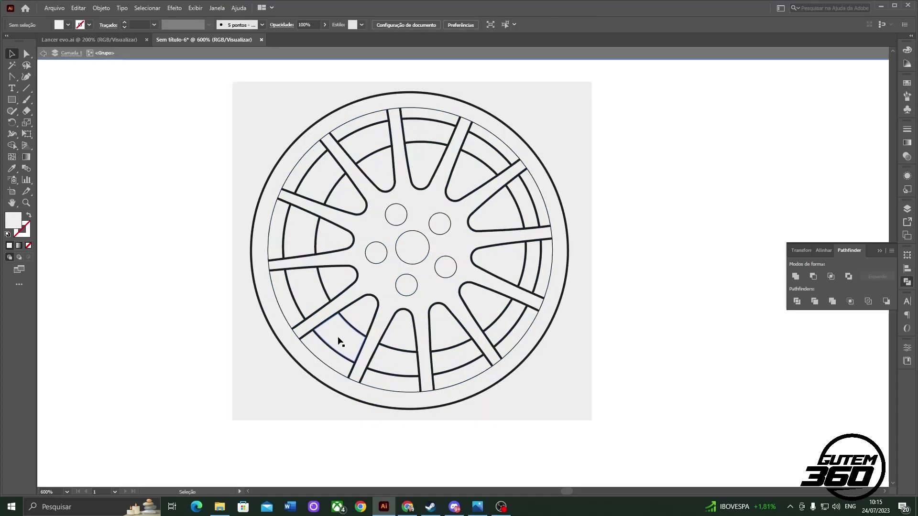
pyautogui.keyDown('shift'); pyautogui.click(338, 339); pyautogui.keyUp('shift')
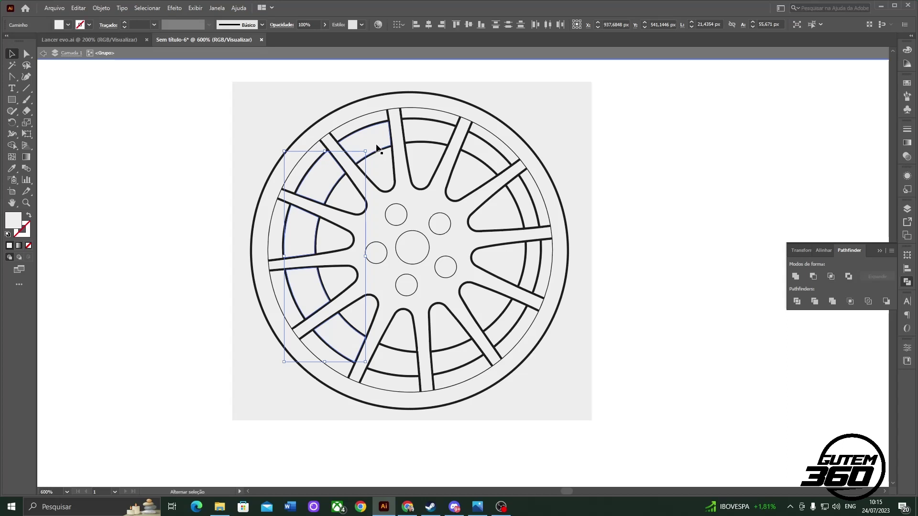
pyautogui.click(378, 149)
pyautogui.click(68, 24)
pyautogui.click(26, 68)
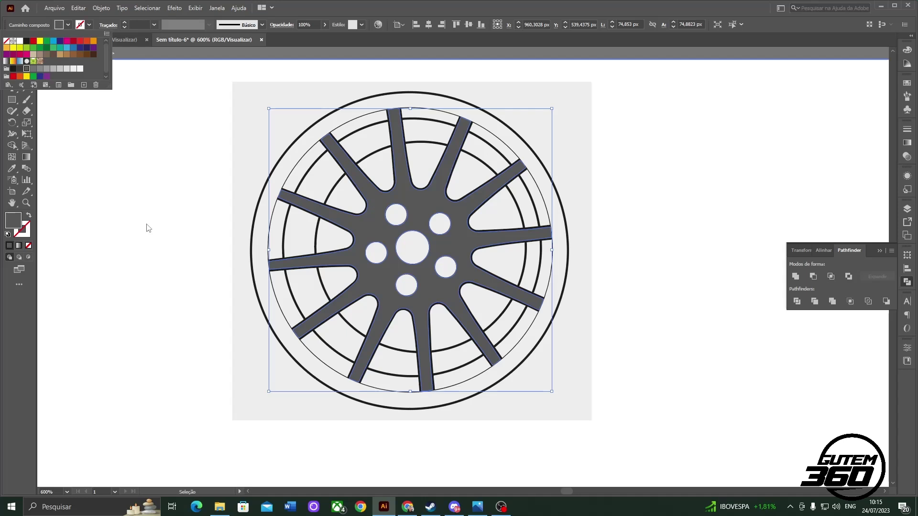
pyautogui.hotkey('ctrl', 'z')
pyautogui.hotkey('ctrl', 'shift', 'a')
# - Try a black fill on the ring segments together with the spoke shape, undo it and deselect everything
pyautogui.click(301, 234)
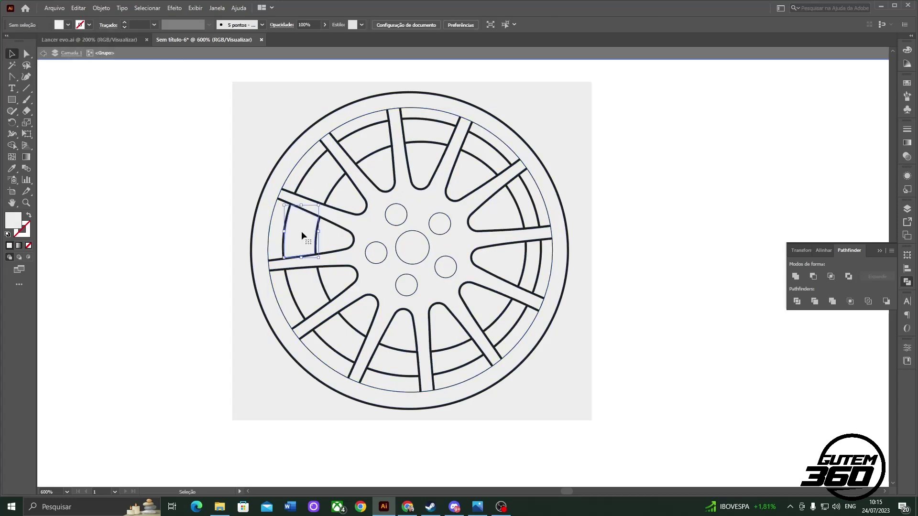
pyautogui.keyDown('shift'); pyautogui.click(473, 146); pyautogui.keyUp('shift')
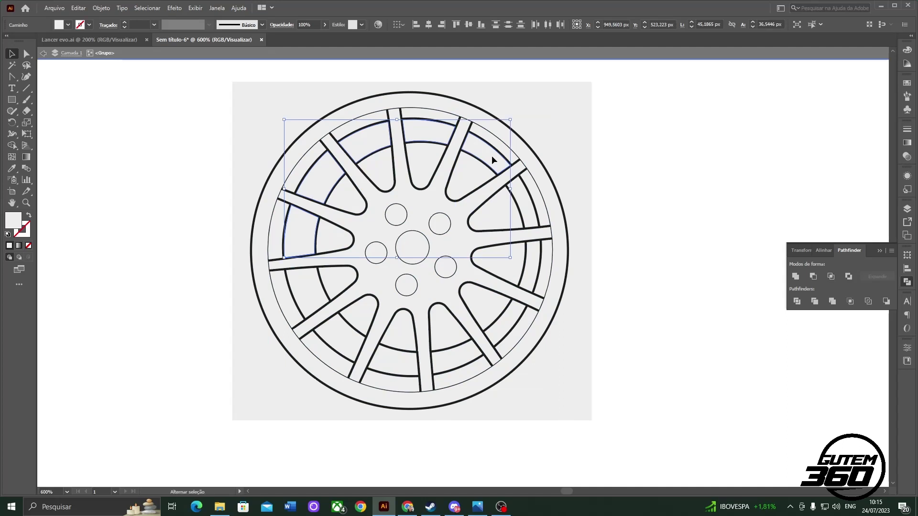
pyautogui.keyDown('shift'); pyautogui.click(451, 352); pyautogui.keyUp('shift')
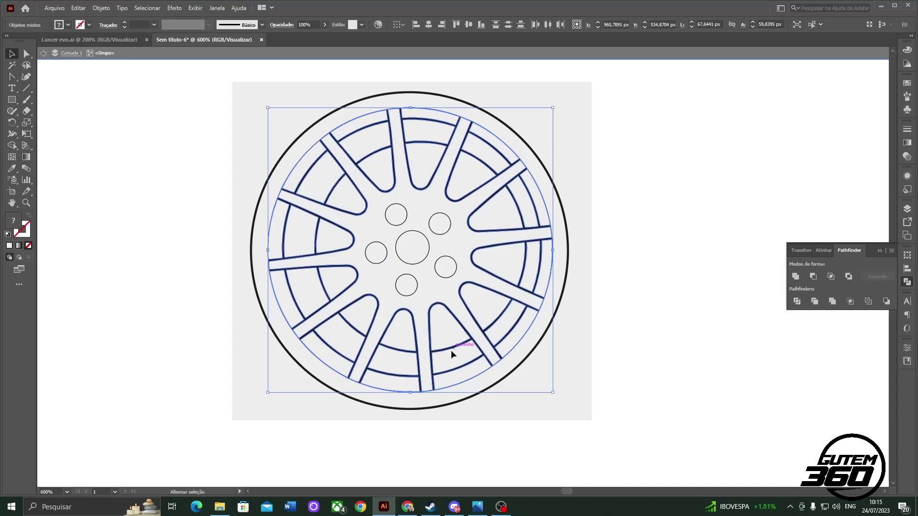
pyautogui.keyDown('shift'); pyautogui.click(451, 350); pyautogui.keyUp('shift')
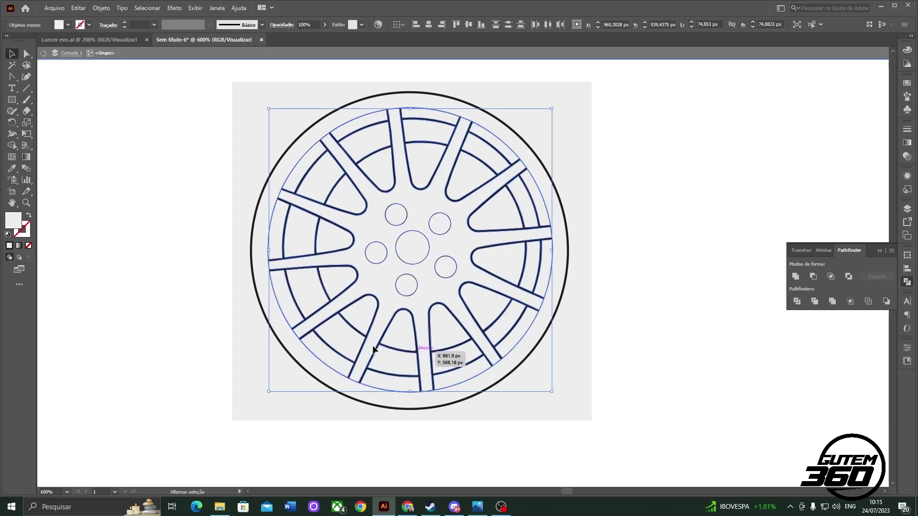
pyautogui.click(68, 24)
pyautogui.click(26, 41)
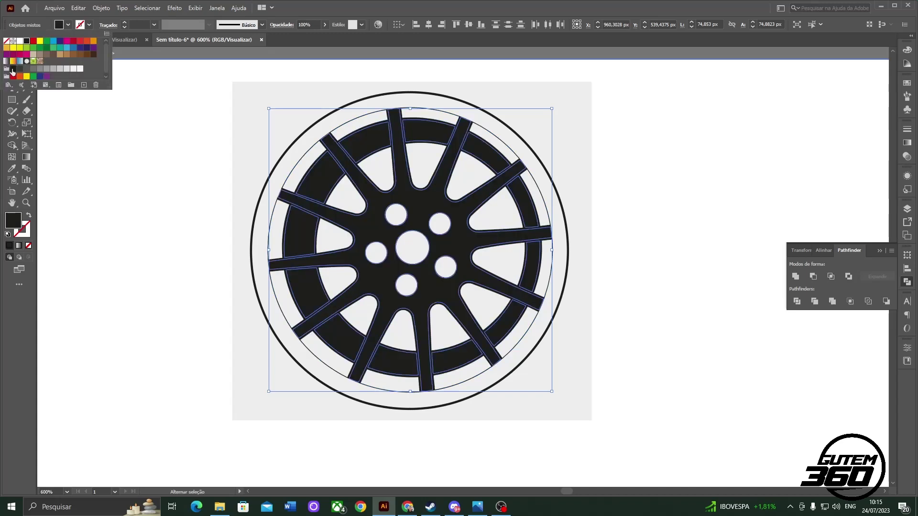
pyautogui.click(207, 258)
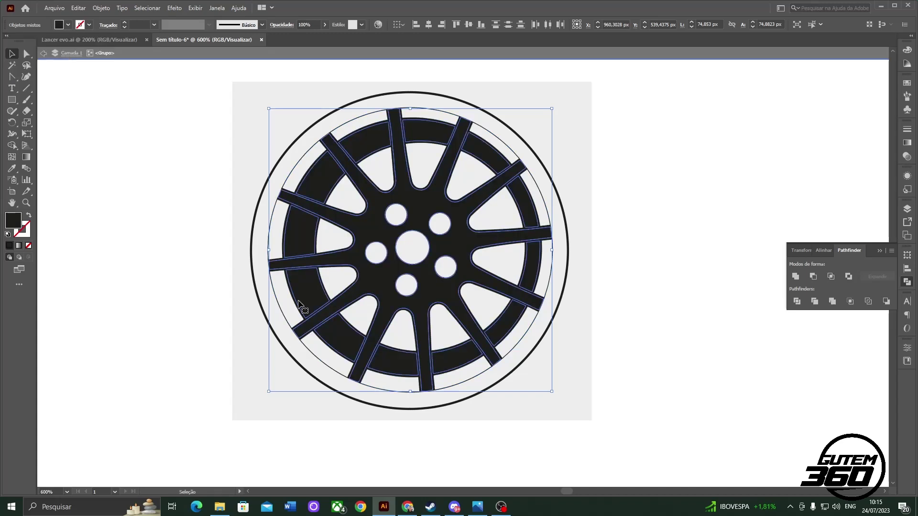
pyautogui.hotkey('ctrl', 'z')
pyautogui.click(142, 364)
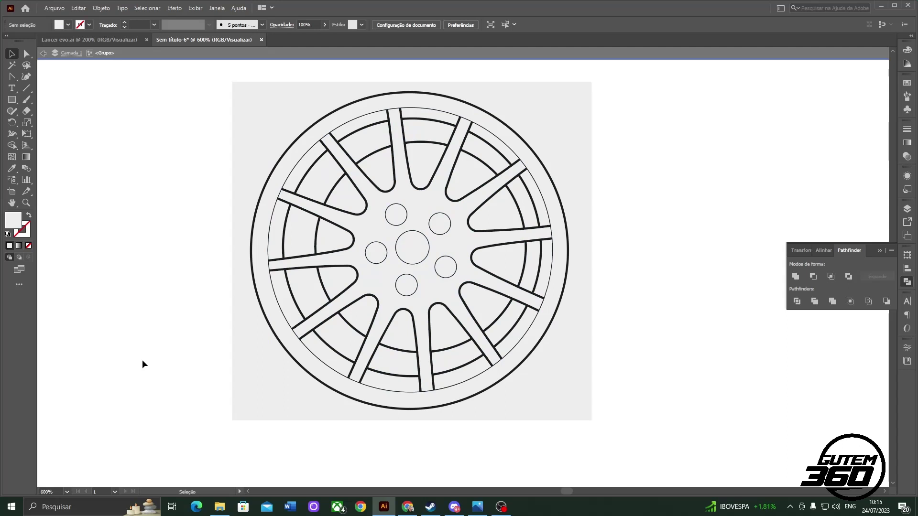
# - Select only the outer ring segments visible between the spokes all around the wheel and fill them with pure black
pyautogui.keyDown('shift'); pyautogui.click(517, 190); pyautogui.keyUp('shift')
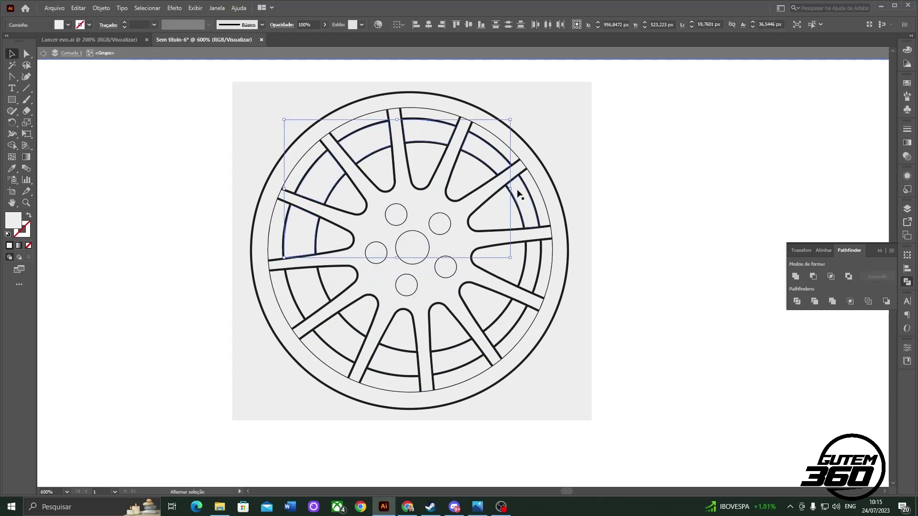
pyautogui.keyDown('shift'); pyautogui.click(341, 346); pyautogui.keyUp('shift')
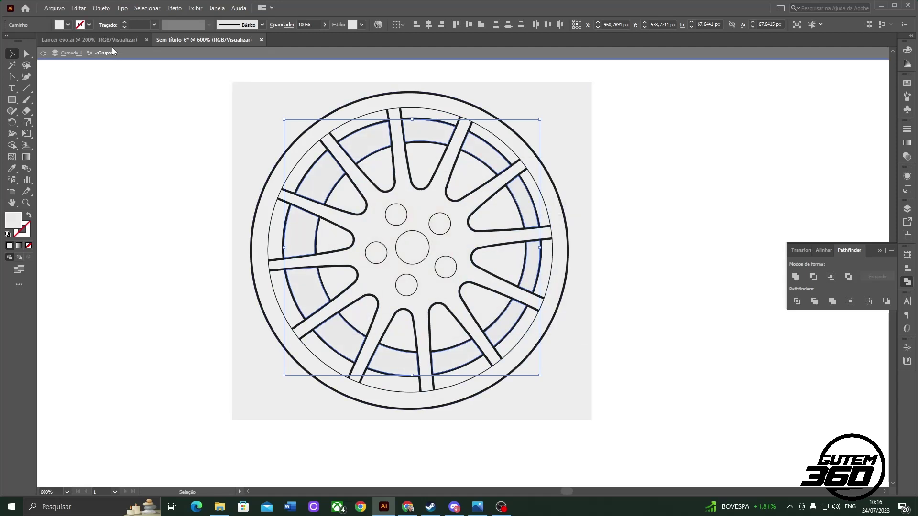
pyautogui.click(68, 25)
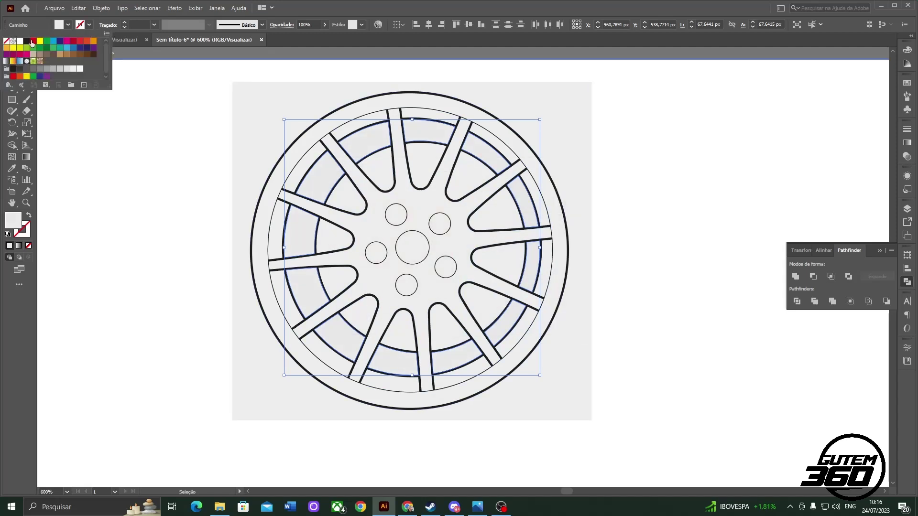
pyautogui.click(31, 41)
pyautogui.doubleClick(13, 220)
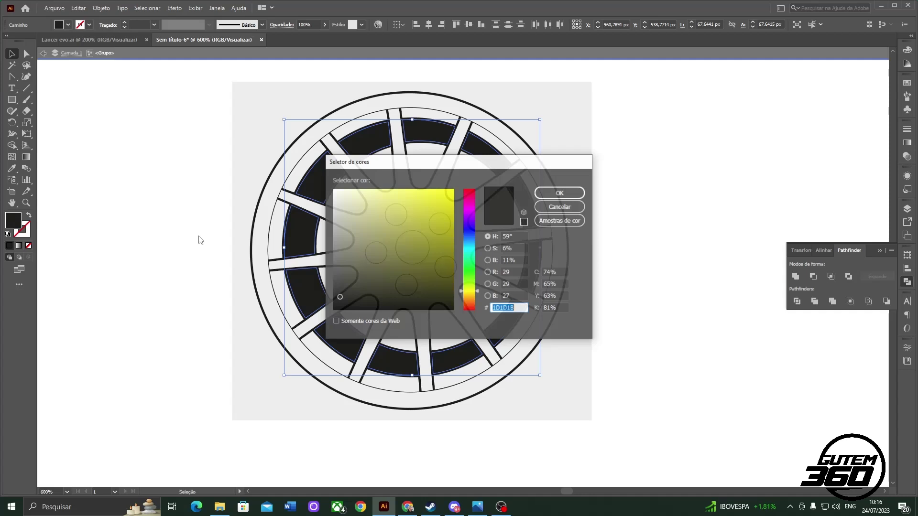
pyautogui.press('Return')
pyautogui.click(200, 240)
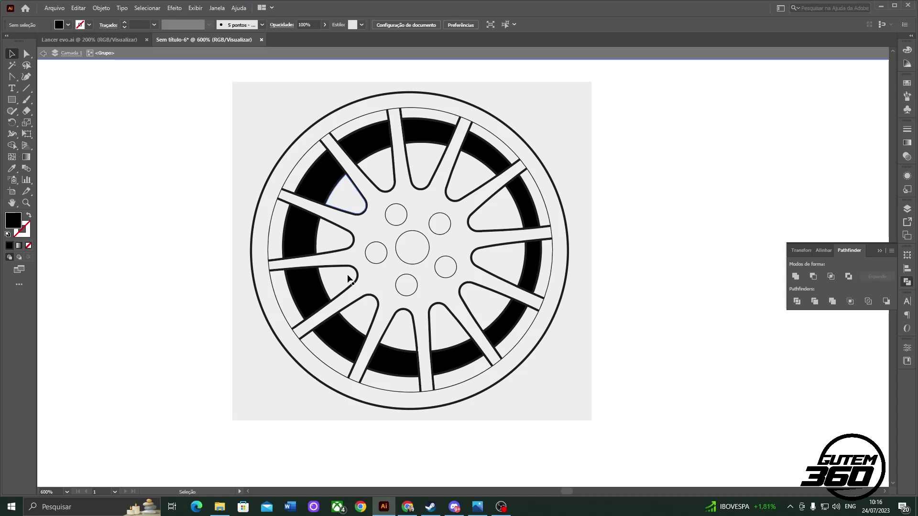
# - Select all the inner openings between the spokes, inside the black ring, and fill them with dark grey
pyautogui.scroll(1, 349, 278)
pyautogui.hscroll(2, 374, 360)
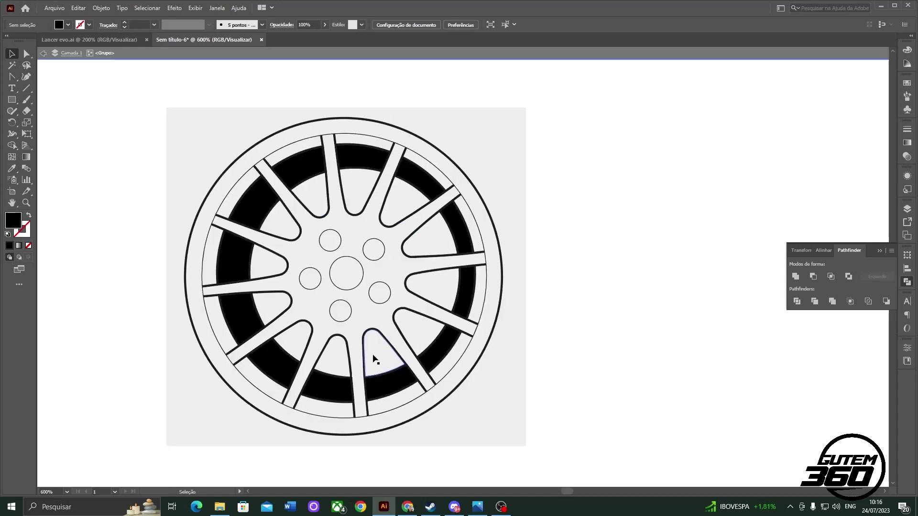
pyautogui.click(376, 359)
pyautogui.keyDown('shift'); pyautogui.click(337, 356); pyautogui.keyUp('shift')
pyautogui.keyDown('shift'); pyautogui.click(292, 344); pyautogui.keyUp('shift')
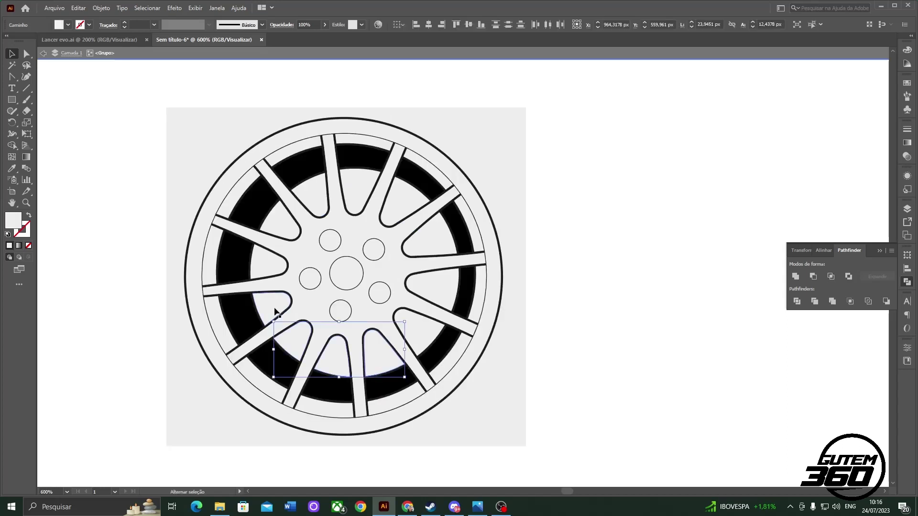
pyautogui.keyDown('shift'); pyautogui.click(276, 308); pyautogui.keyUp('shift')
pyautogui.keyDown('shift'); pyautogui.click(433, 278); pyautogui.keyUp('shift')
pyautogui.keyDown('shift'); pyautogui.click(423, 336); pyautogui.keyUp('shift')
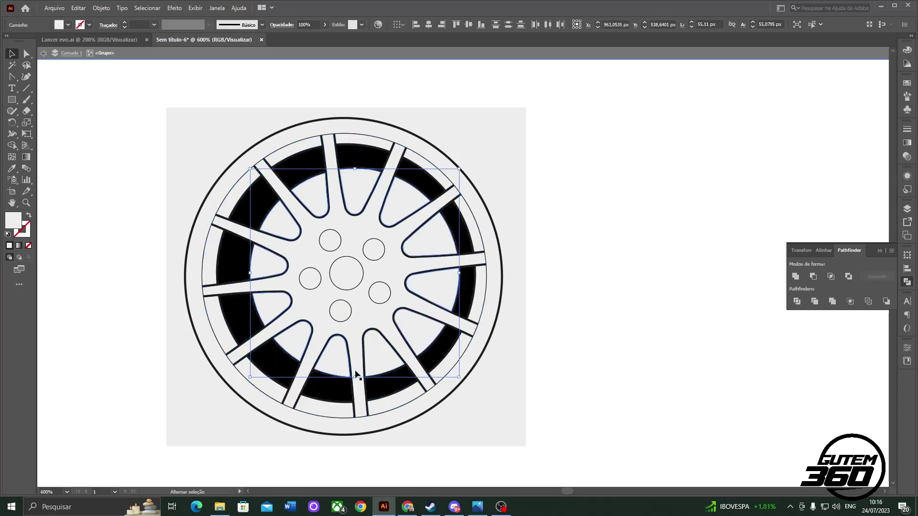
pyautogui.click(59, 25)
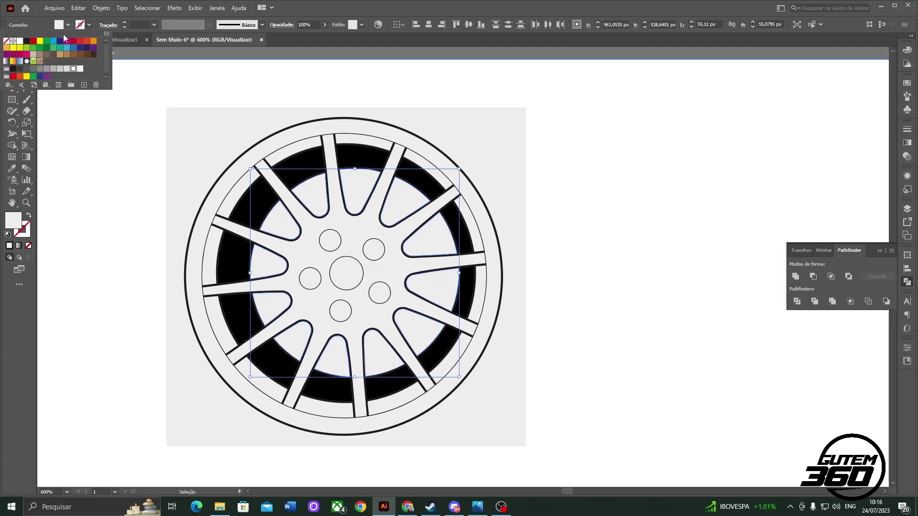
pyautogui.click(26, 68)
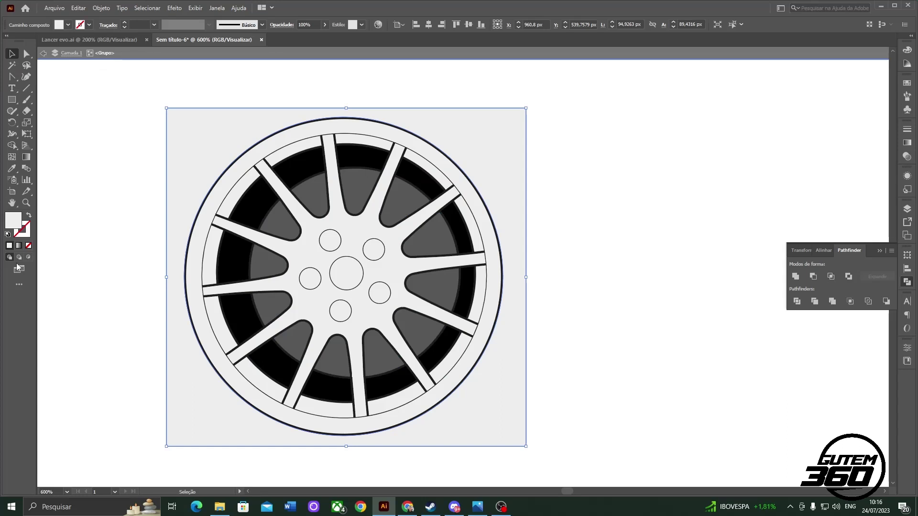
# - Leave isolation mode and select the entire merged wheel group
pyautogui.scroll(-1, 525, 264)
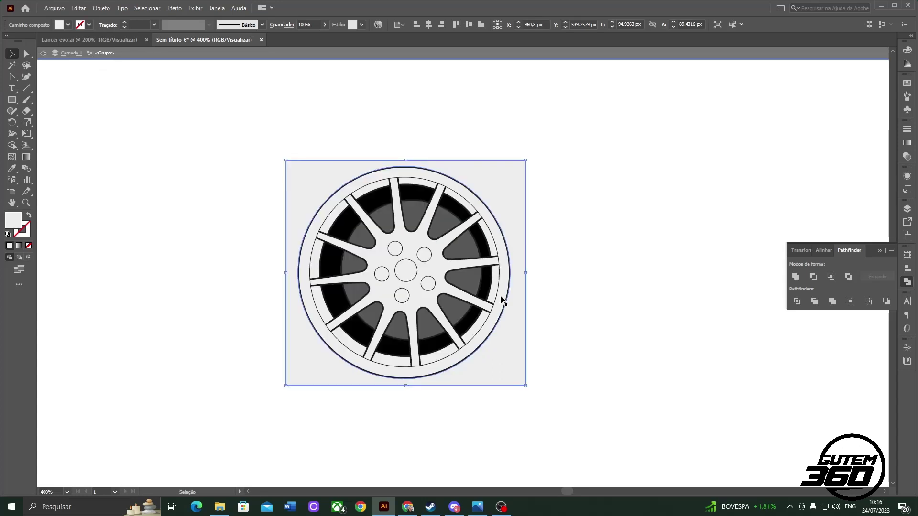
pyautogui.doubleClick(641, 268)
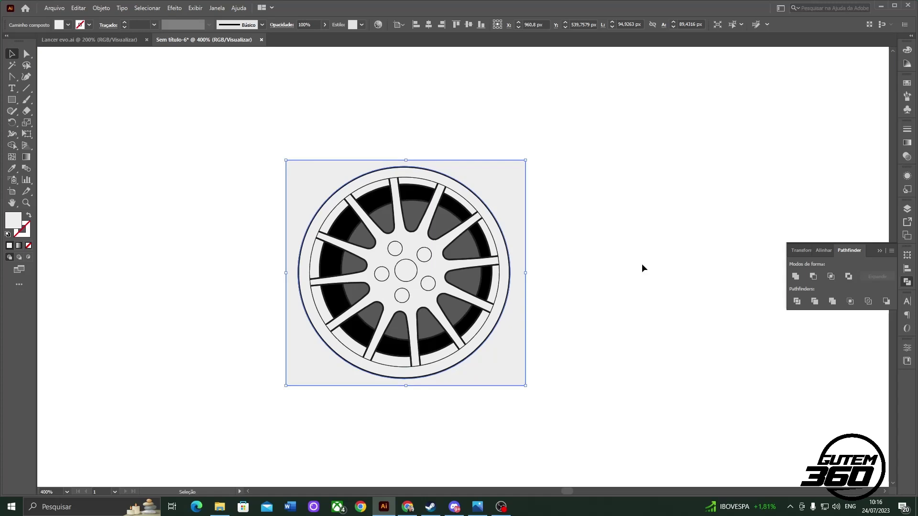
pyautogui.hotkey('ctrl', 'a')
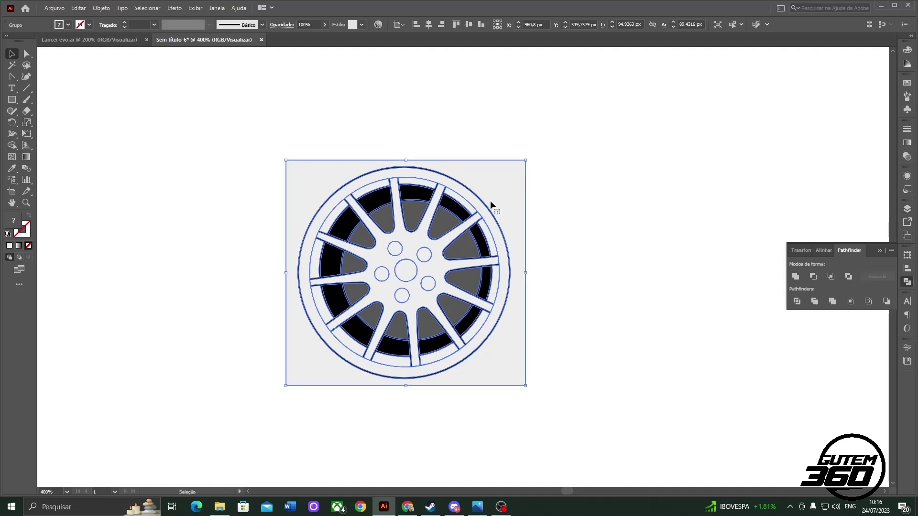
# - Replace the rim line art in the Lancer evo document with the pasted coloured wheel and move it to the blank area above the hood
pyautogui.hotkey('ctrl', 'Tab')
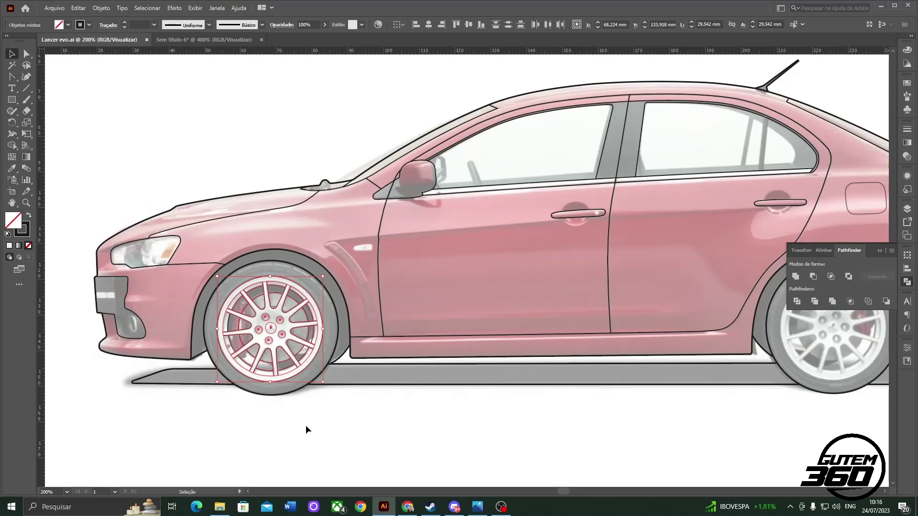
pyautogui.hotkey('ctrl', 'v')
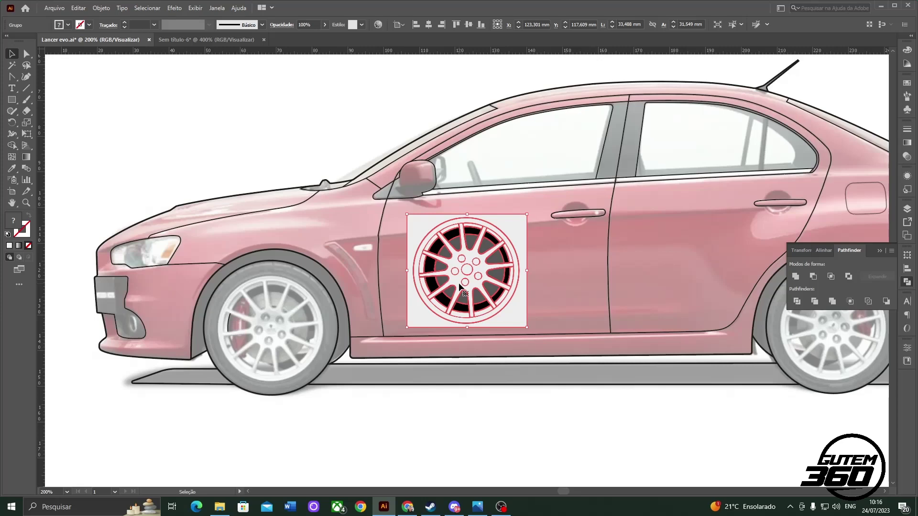
pyautogui.moveTo(460, 287); pyautogui.dragTo(277, 175)
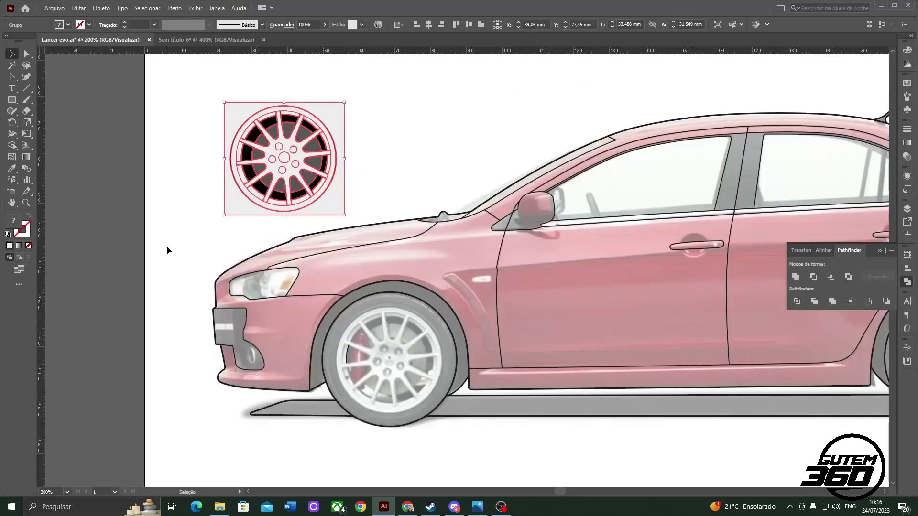
# - Remove the grey backing square from inside the pasted wheel group and place the wheel exactly over the car's front rim
pyautogui.doubleClick(232, 207)
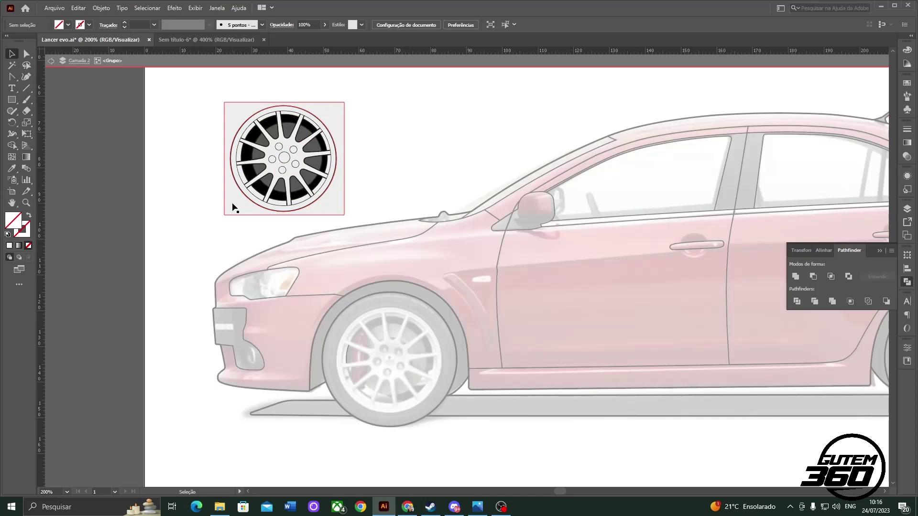
pyautogui.press('Escape')
pyautogui.moveTo(283, 153); pyautogui.dragTo(392, 357)
pyautogui.scroll(3, 388, 357)
pyautogui.scroll(-5, 392, 356)
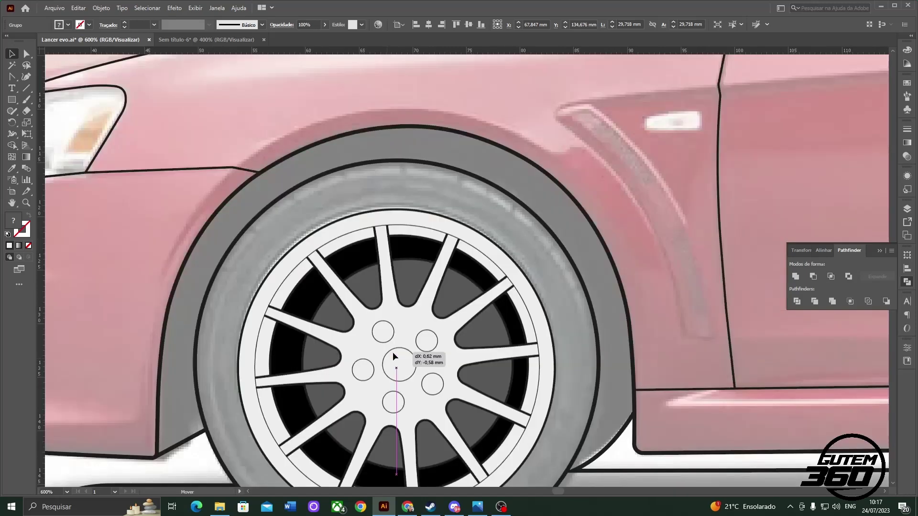
pyautogui.scroll(3, 243, 329)
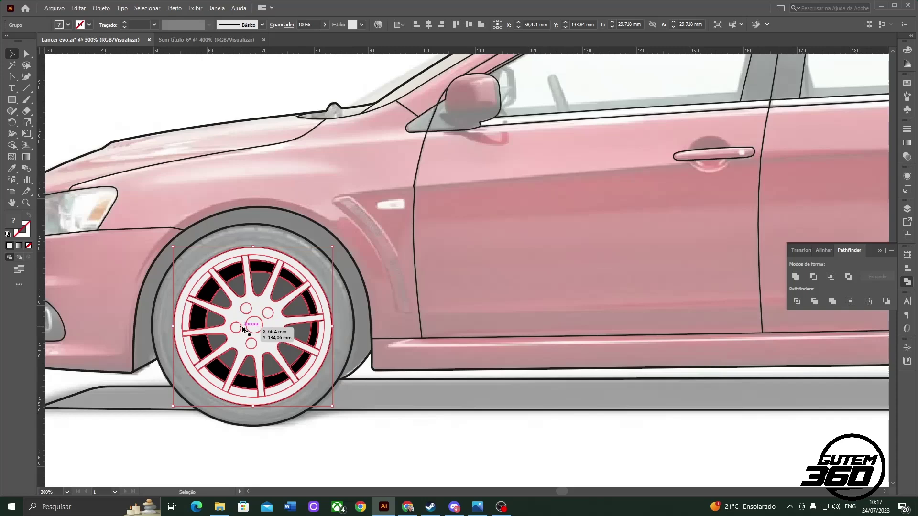
# - Copy the coloured wheel onto the rear rim, rotate the copy by about 180° and deselect everything
pyautogui.moveTo(243, 329); pyautogui.dragTo(633, 334)
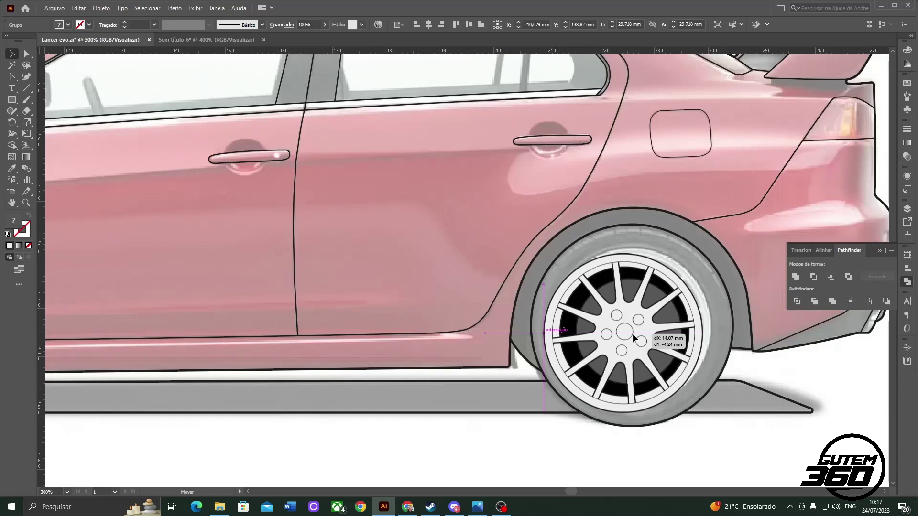
pyautogui.moveTo(633, 334); pyautogui.dragTo(633, 333)
pyautogui.moveTo(707, 405); pyautogui.dragTo(524, 246)
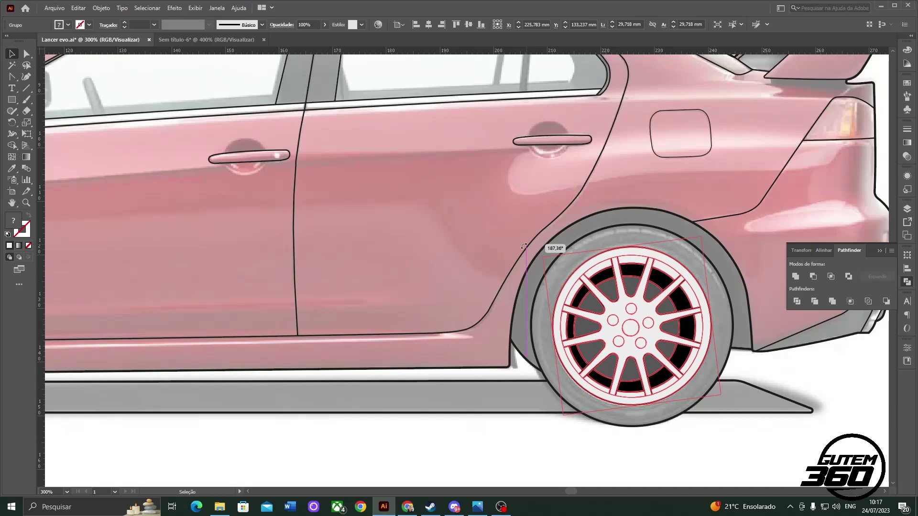
pyautogui.moveTo(524, 245); pyautogui.dragTo(543, 234)
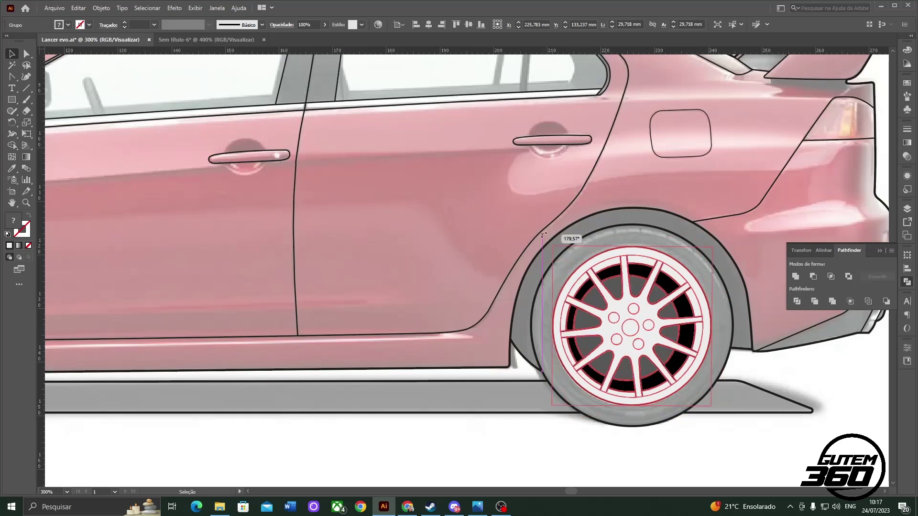
pyautogui.moveTo(543, 234); pyautogui.dragTo(543, 234)
pyautogui.hotkey('ctrl', 'shift', 'a')
pyautogui.hotkey('ctrl', '1')
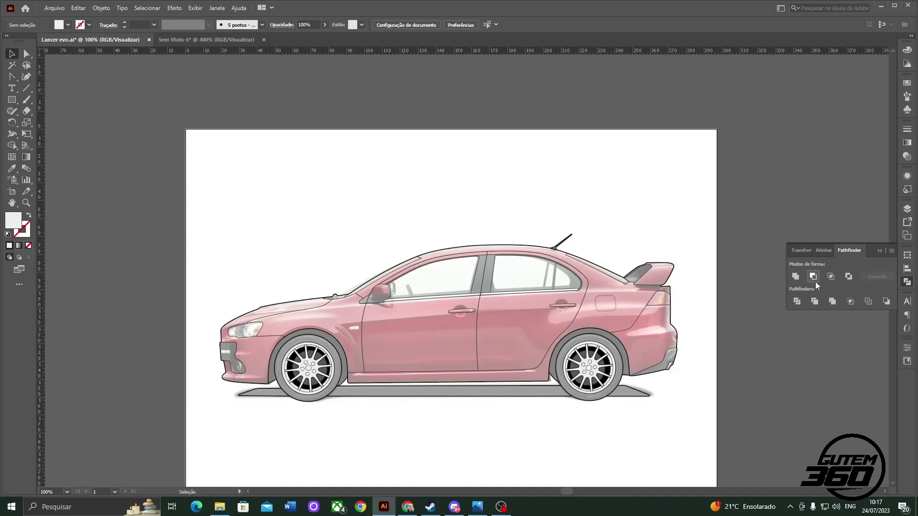
# - Fill the front tyre circle behind the rim with black
pyautogui.press('F7')
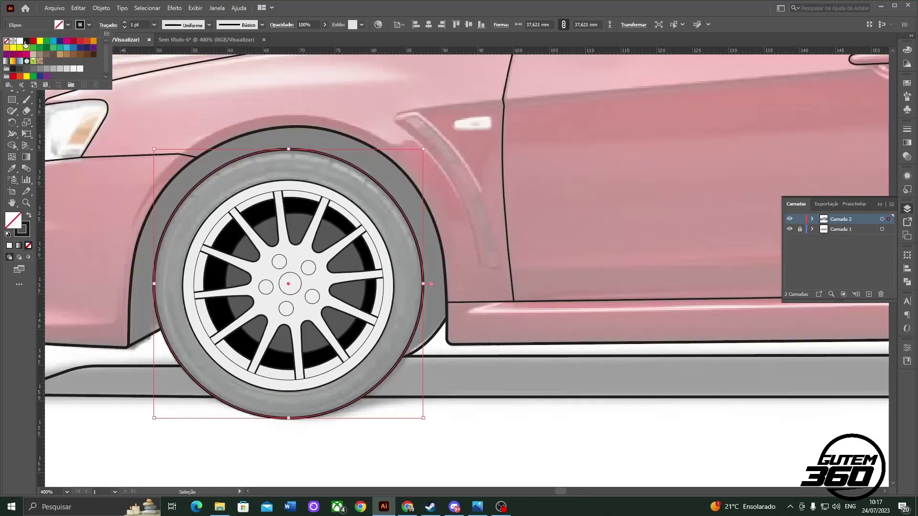
pyautogui.click(26, 41)
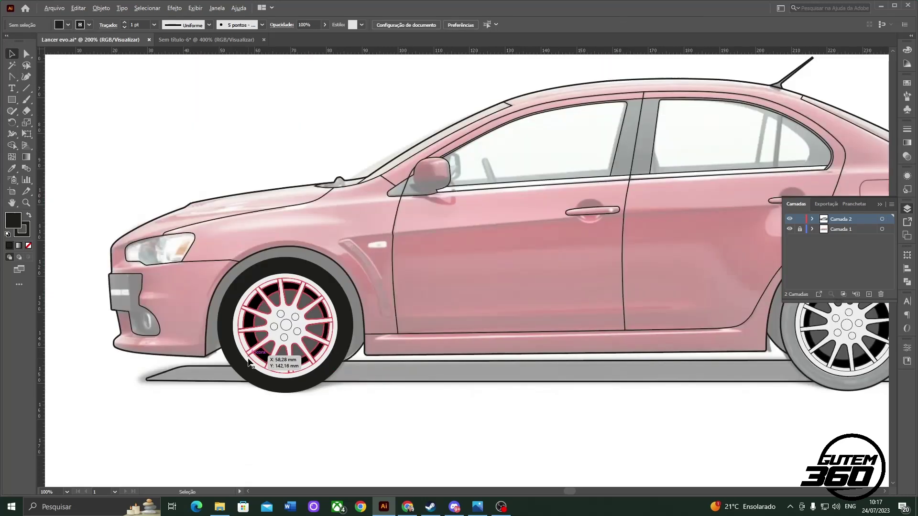
pyautogui.scroll(6, 299, 329)
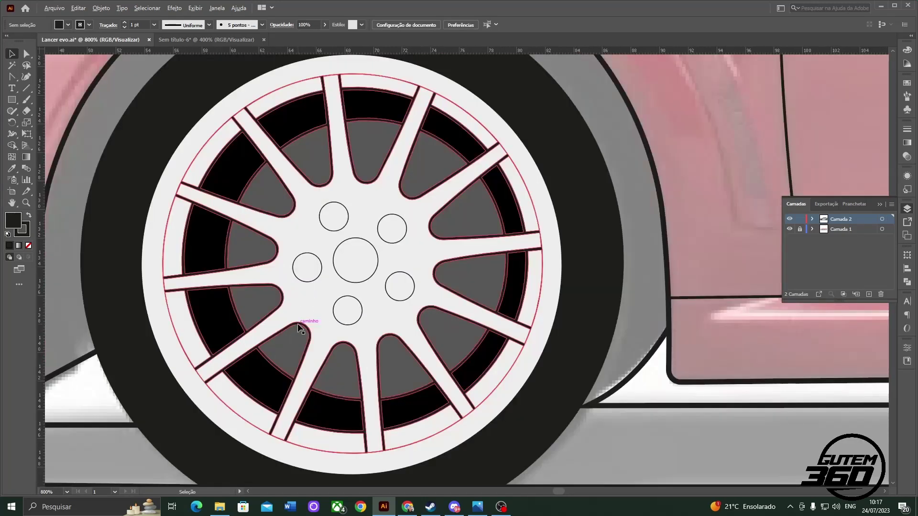
pyautogui.scroll(-3, 300, 329)
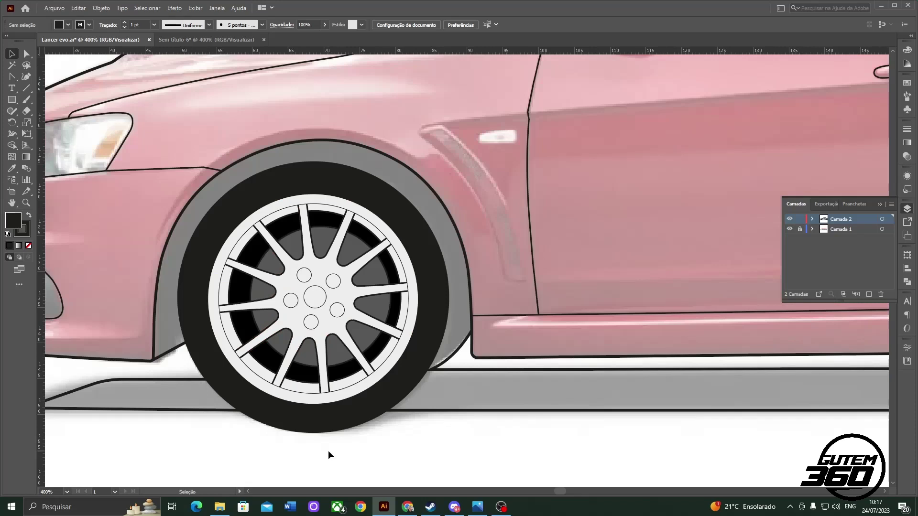
pyautogui.scroll(-4, 328, 450)
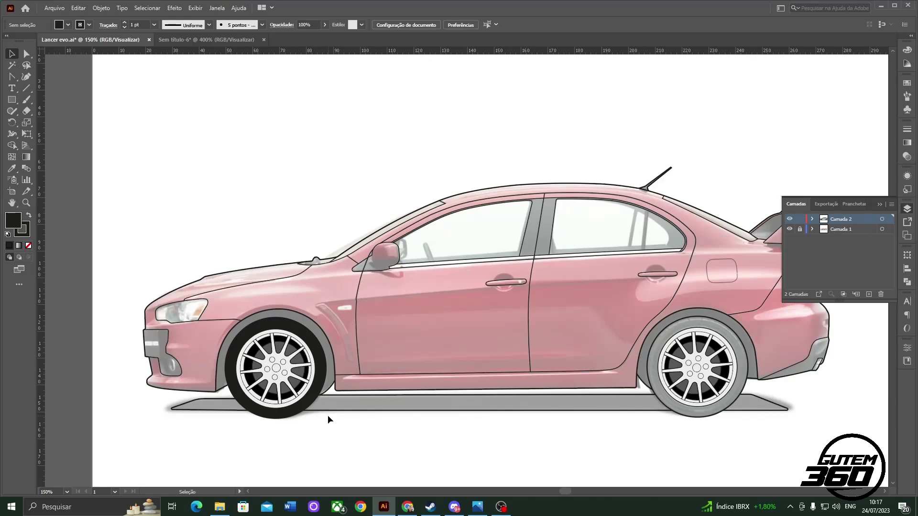
pyautogui.hscroll(3, 739, 400)
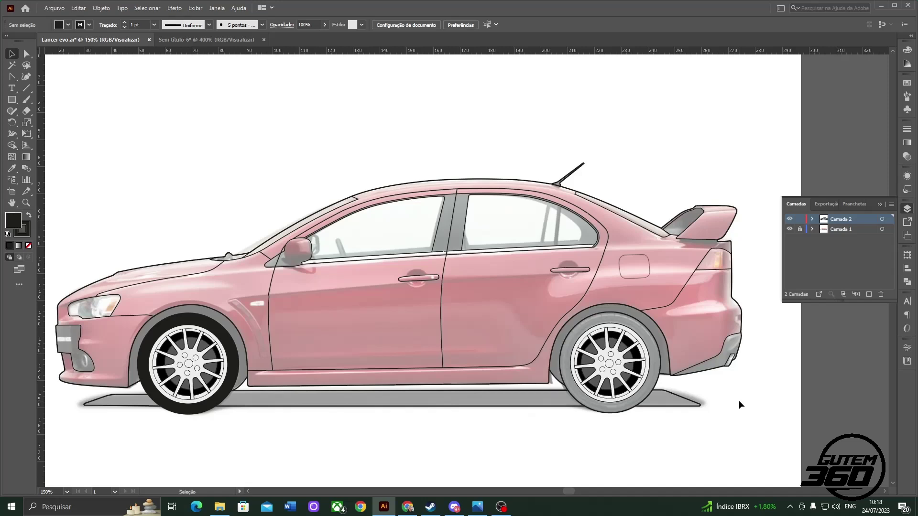
# - Remove the coloured rims from the rear and front wheels, keep the black tyre circle and deselect everything
pyautogui.moveTo(614, 386); pyautogui.dragTo(193, 386)
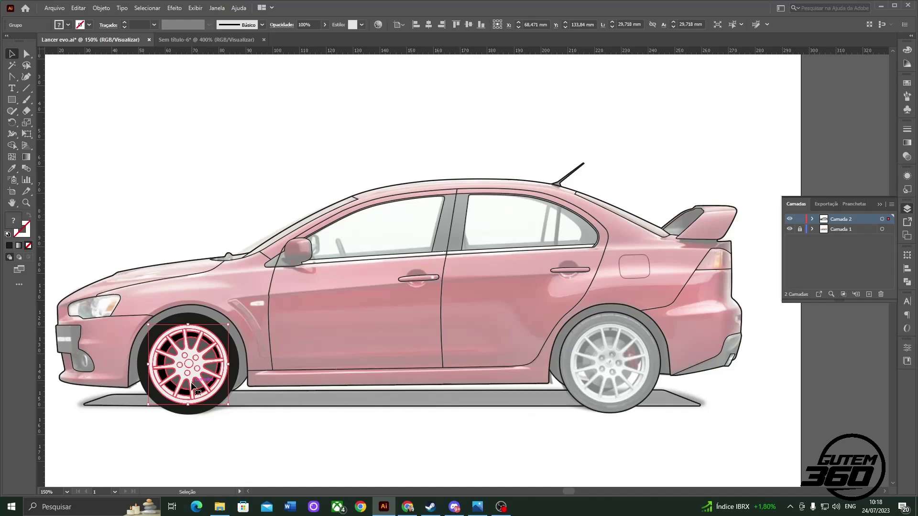
pyautogui.hotkey('ctrl', 'shift', '[')
pyautogui.click(192, 386)
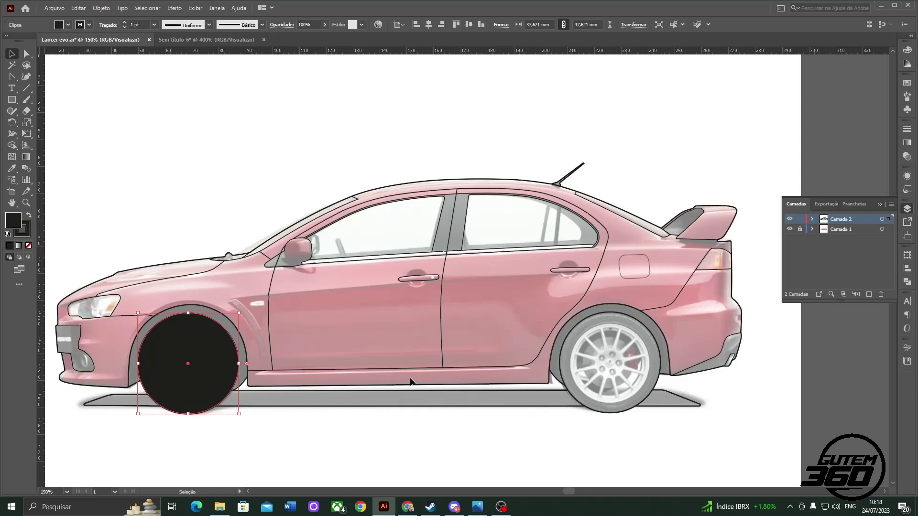
pyautogui.scroll(2, 55, 352)
pyautogui.click(157, 360)
pyautogui.hotkey('ctrl', 'shift', 'a')
pyautogui.scroll(-2, 264, 362)
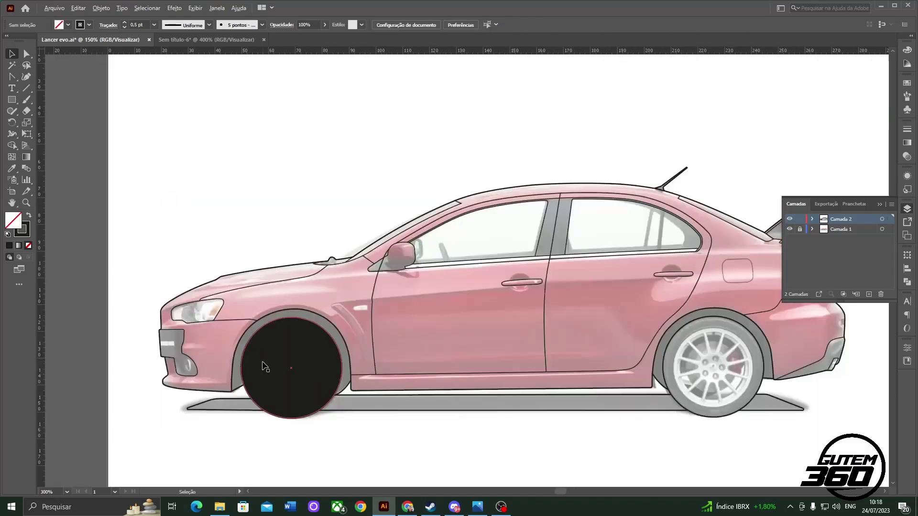
pyautogui.scroll(-1, 264, 366)
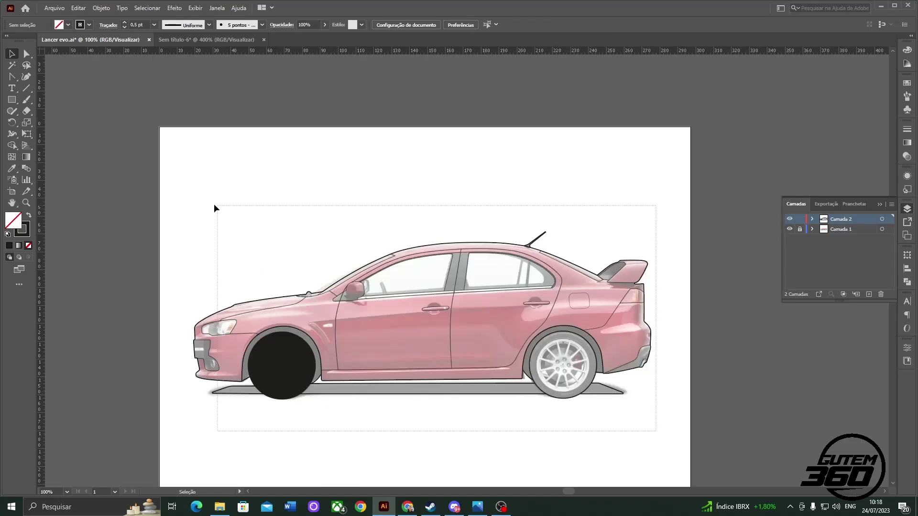
pyautogui.scroll(3, 363, 300)
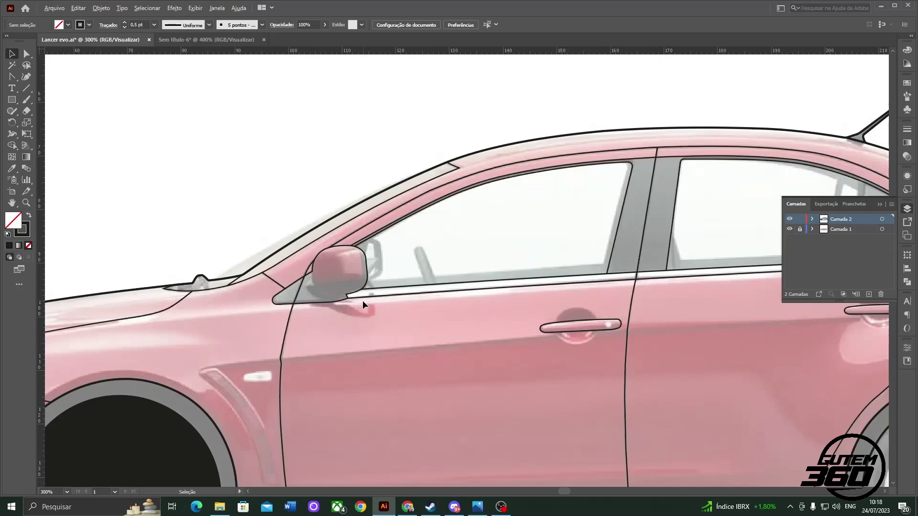
# - Select all of the car's line art, expand it into grouped shapes and combine them with Pathfinder Merge
pyautogui.hotkey('ctrl', 'a')
pyautogui.hotkey('ctrl', '1')
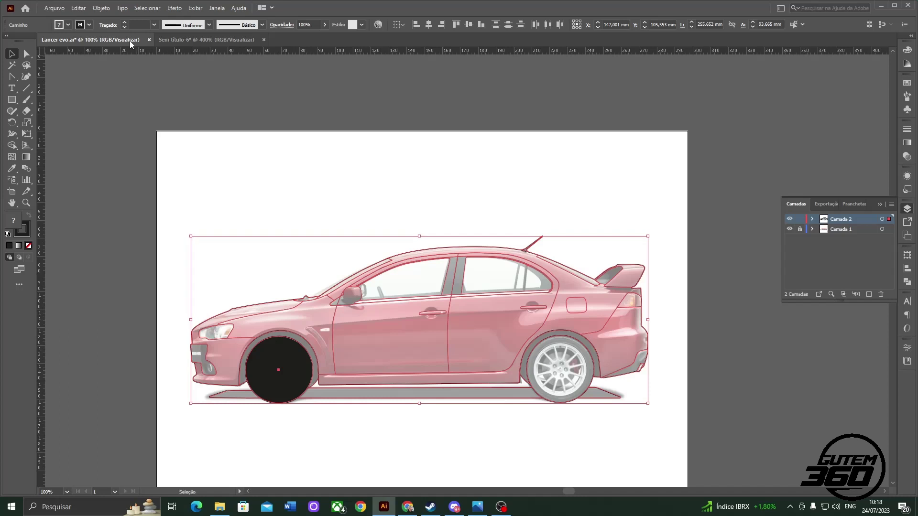
pyautogui.hotkey('ctrl', 'g')
pyautogui.click(907, 283)
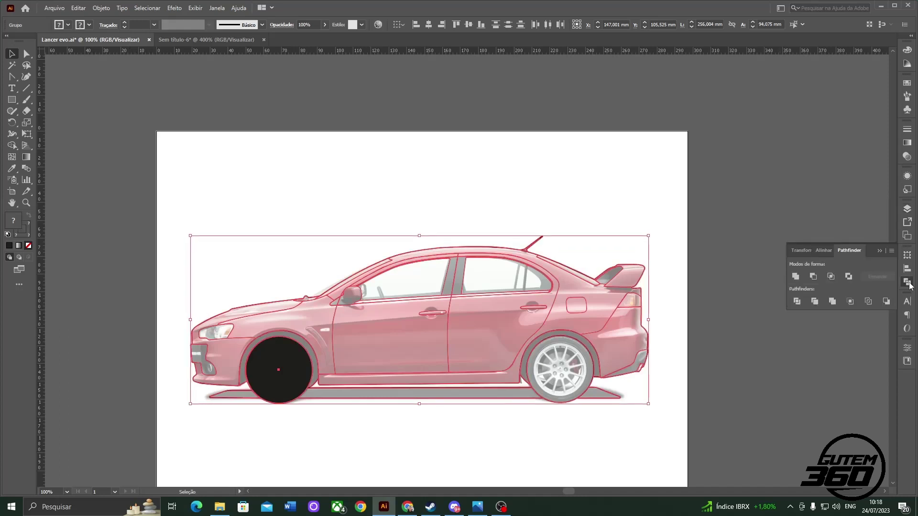
pyautogui.click(833, 303)
# - Duplicate the layer Camada 2, lock the copy and make the original Camada 2 the active layer
pyautogui.press('F7')
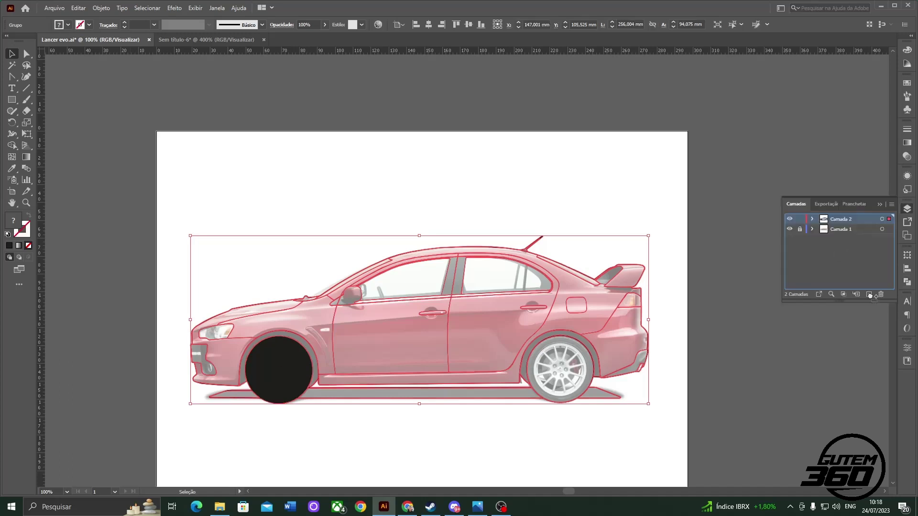
pyautogui.moveTo(873, 296); pyautogui.dragTo(870, 295)
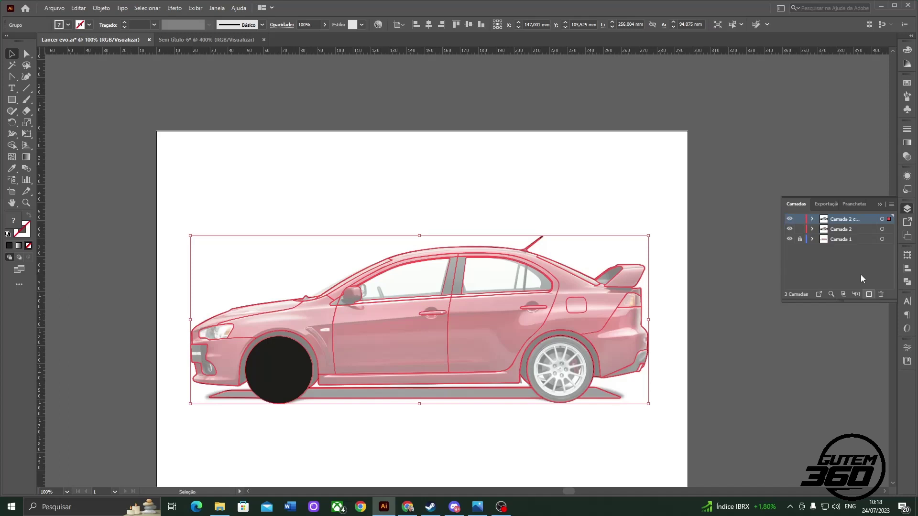
pyautogui.click(799, 219)
pyautogui.click(825, 229)
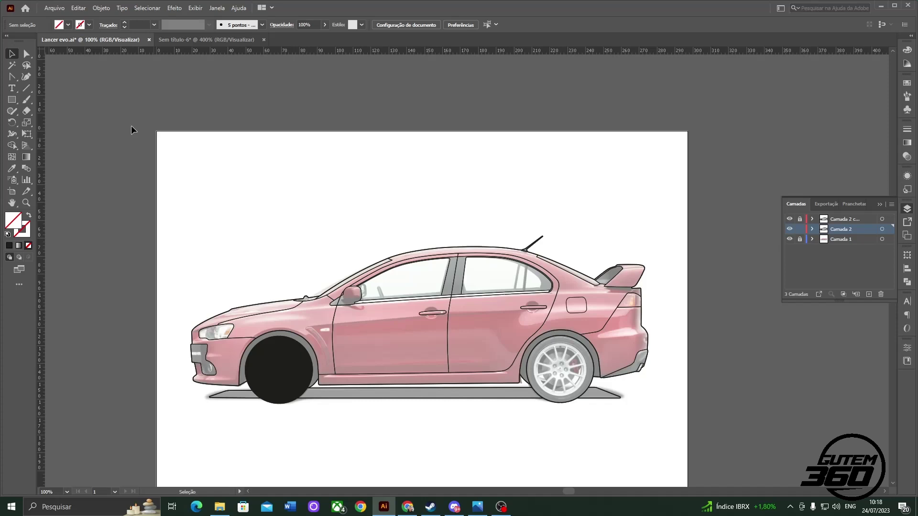
# - Draw a rectangle of about 270 × 125 mm around the whole car on Camada 2 and fill it with red
pyautogui.hotkey('ctrl', 'a')
pyautogui.click(68, 24)
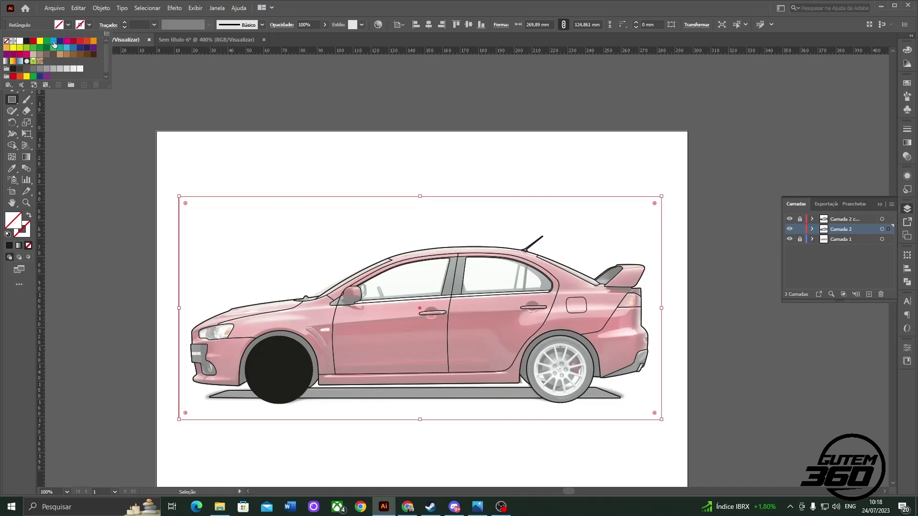
pyautogui.click(54, 43)
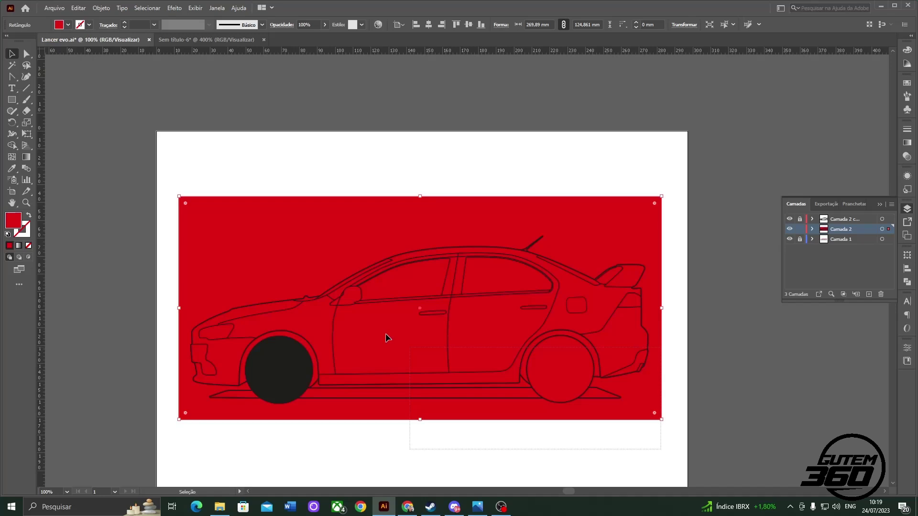
# - Select the red rectangle together with the car's line art and combine them with Pathfinder Merge
pyautogui.hotkey('ctrl', 'a')
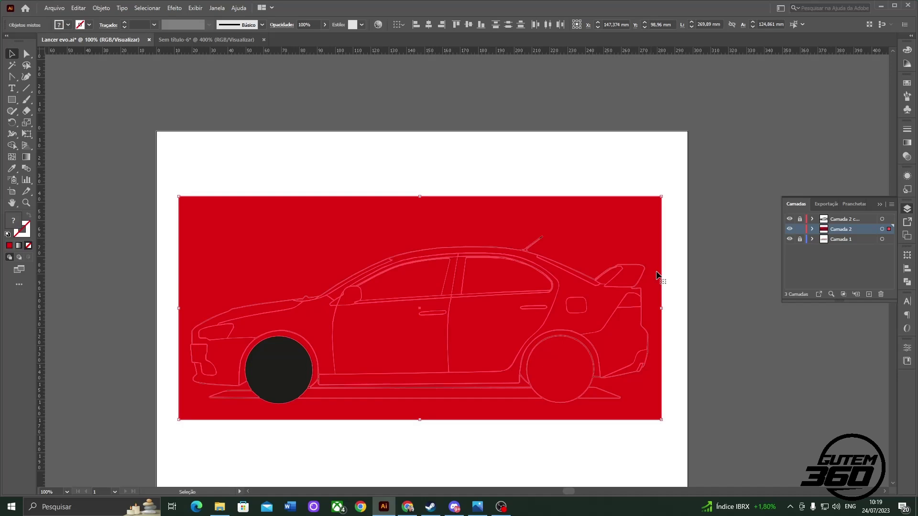
pyautogui.hotkey('ctrl', 'g')
pyautogui.hotkey('shift', 'ctrl', 'F9')
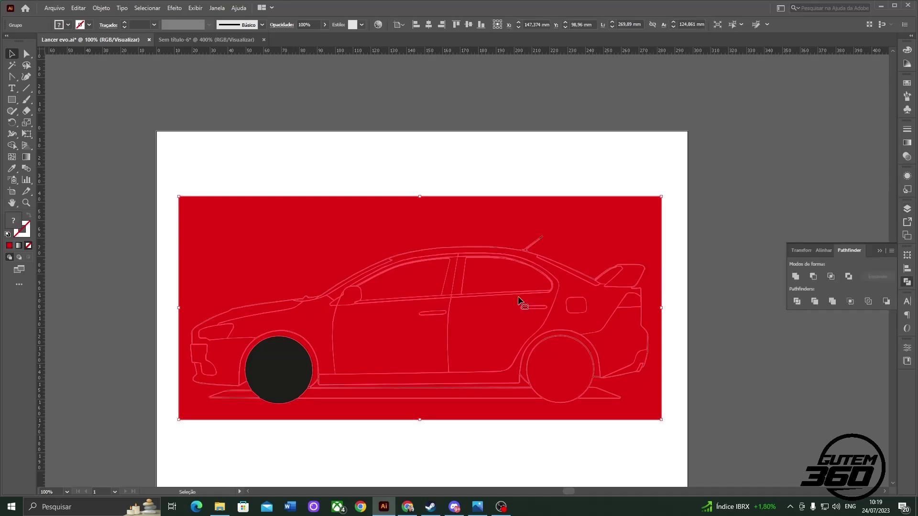
# - Isolate the merged car group and delete the red area outside the car's outline
pyautogui.rightClick(519, 301)
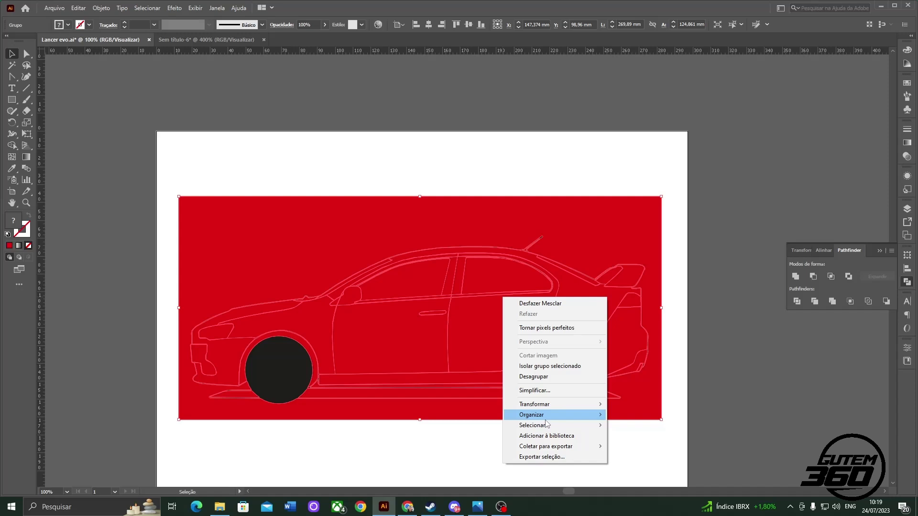
pyautogui.doubleClick(280, 266)
pyautogui.click(239, 261)
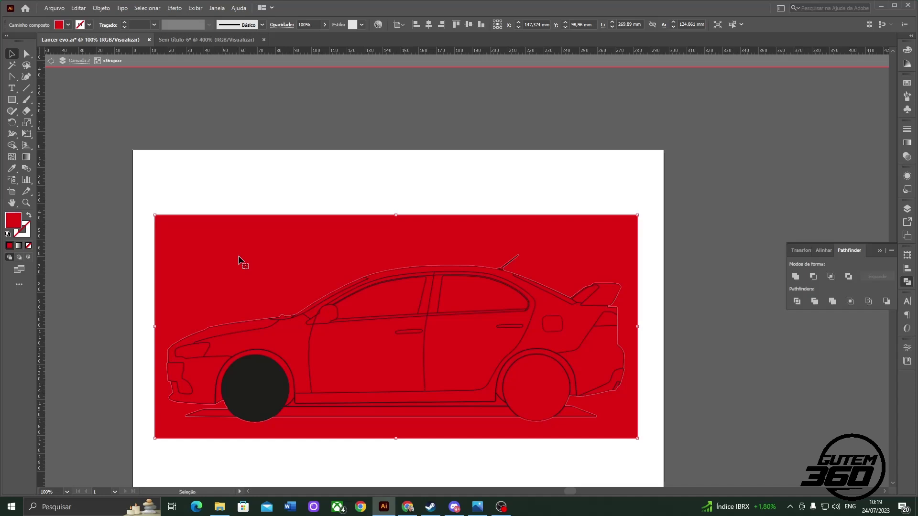
pyautogui.press('Delete')
pyautogui.hotkey('ctrl', '+')
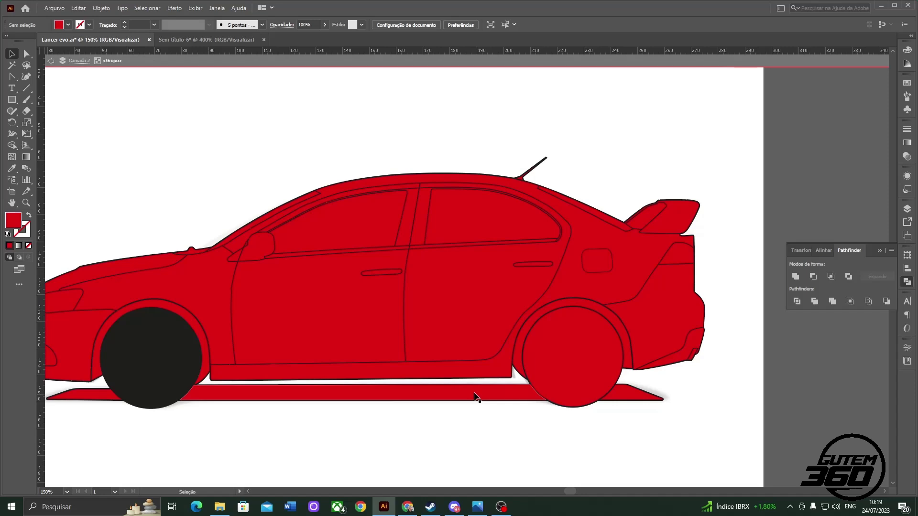
# - Isolate the merged car group and fill all parts of the ground shadow under the car with black
pyautogui.click(476, 397)
pyautogui.hotkey('ctrl', '+')
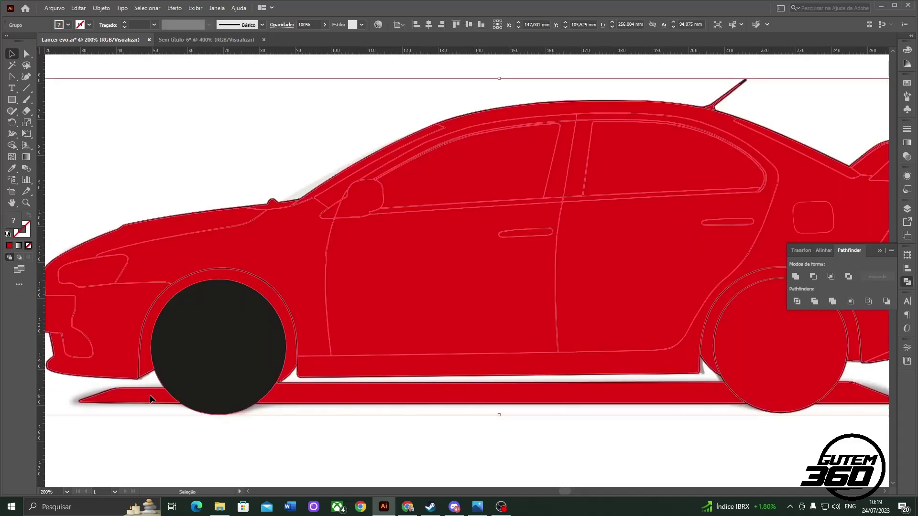
pyautogui.doubleClick(150, 394)
pyautogui.click(68, 25)
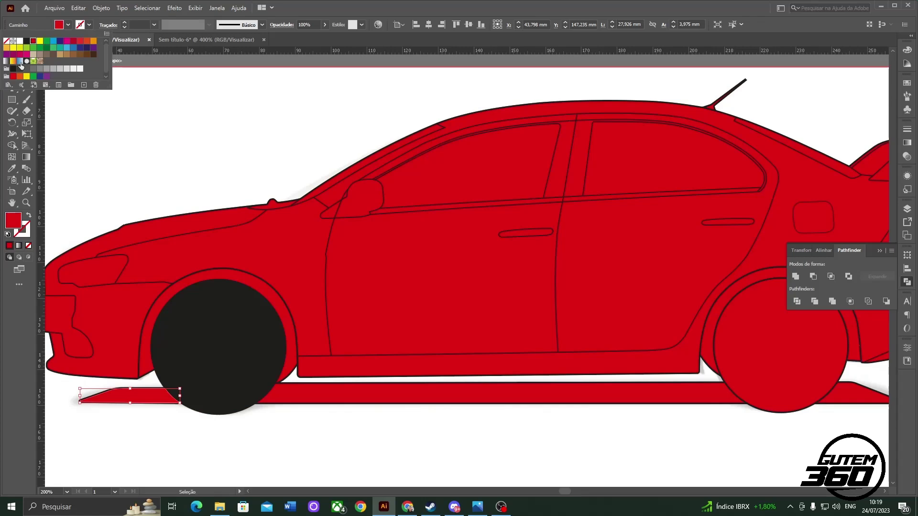
pyautogui.click(20, 64)
pyautogui.click(566, 389)
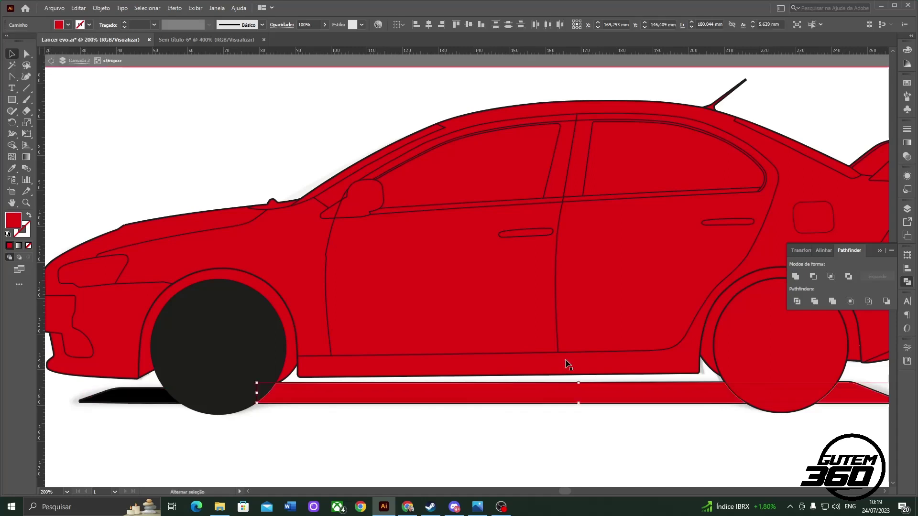
pyautogui.press('i')
pyautogui.click(172, 399)
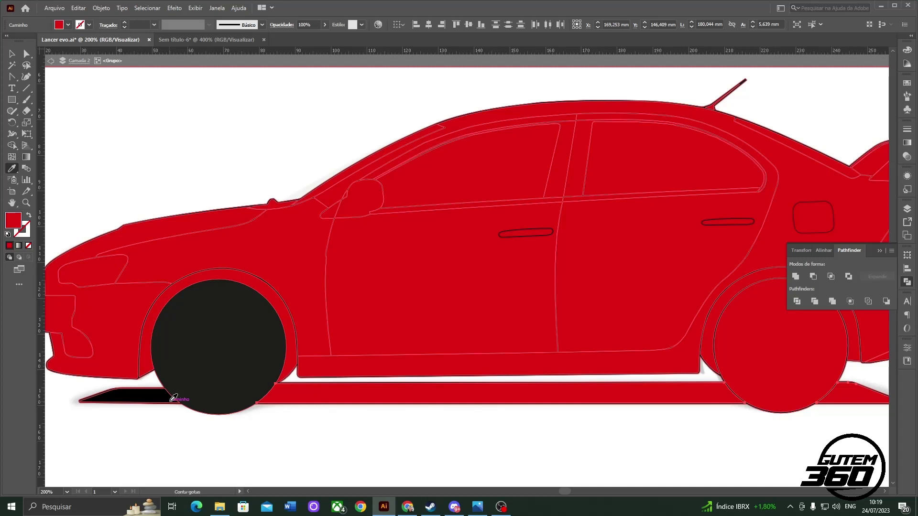
pyautogui.click(173, 399)
pyautogui.press('v')
pyautogui.hotkey('ctrl', 'shift', 'a')
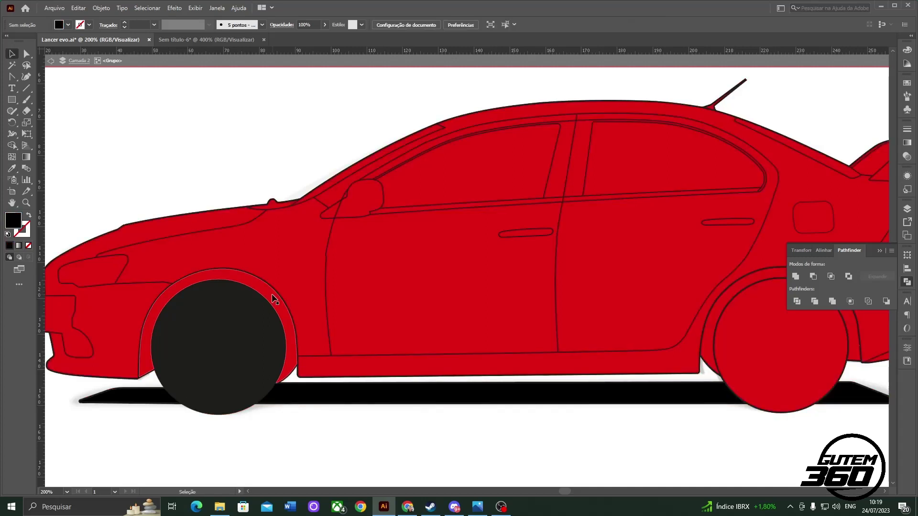
# - Fill the wheel arch gaps around the front and rear wheels with black and leave the isolated group
pyautogui.click(274, 299)
pyautogui.press('i')
pyautogui.click(268, 309)
pyautogui.press('v')
pyautogui.hotkey('ctrl', 'shift', 'a')
pyautogui.hotkey('ctrl', '1')
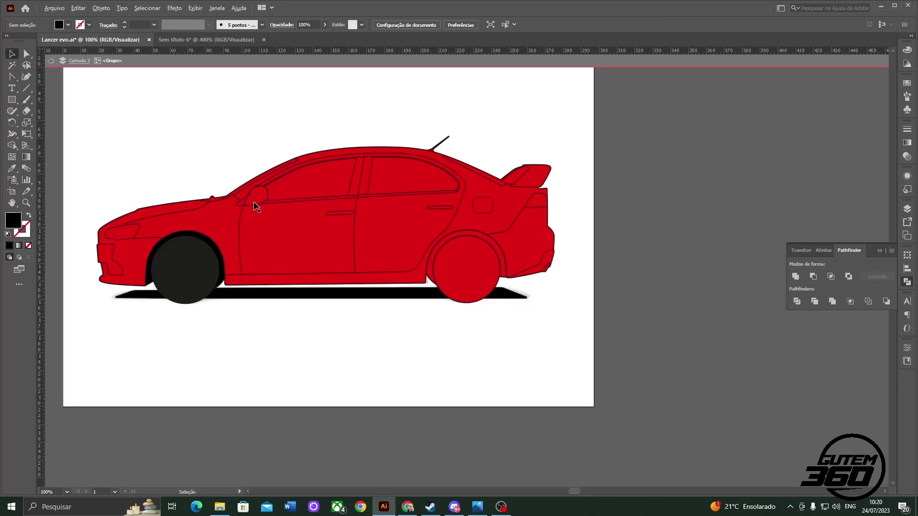
pyautogui.moveTo(257, 206); pyautogui.dragTo(232, 196)
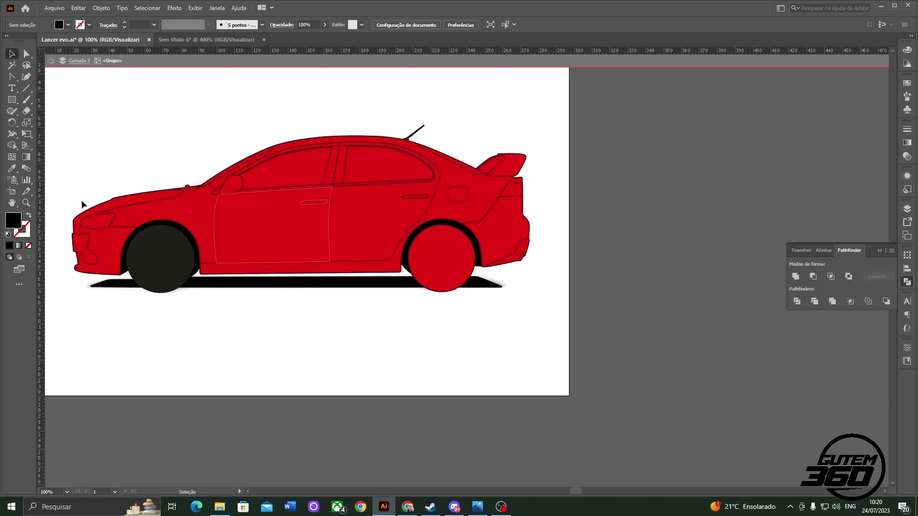
pyautogui.doubleClick(82, 204)
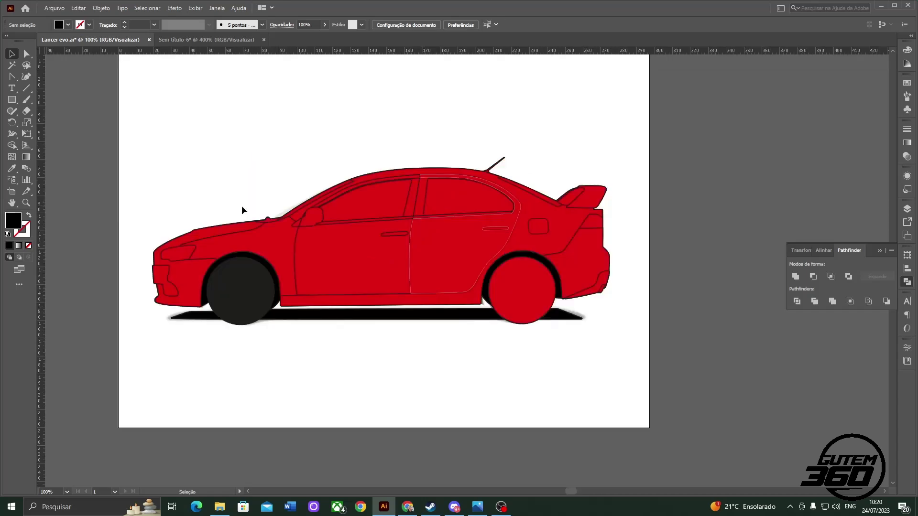
# - Bring the spoked rim from the Sem título-6 document into Lancer evo and remove it from the current layer
pyautogui.hotkey('ctrl', 'Tab')
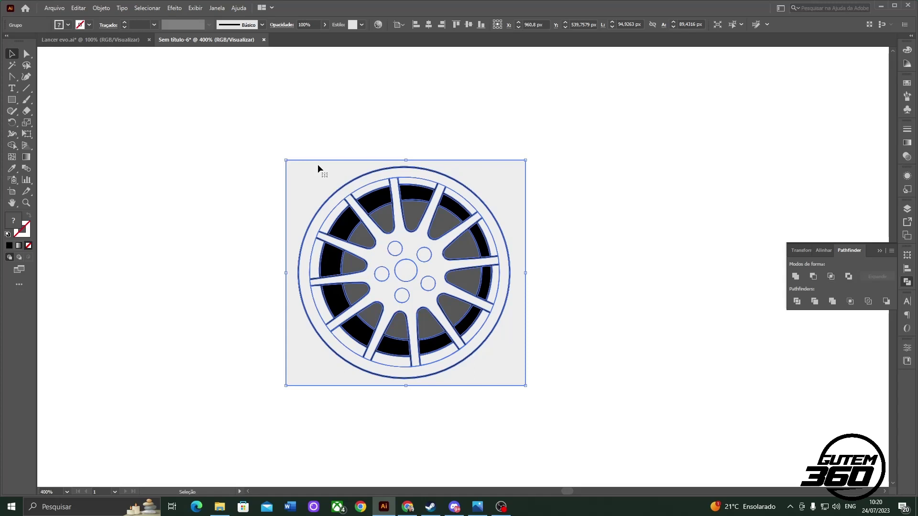
pyautogui.hotkey('ctrl', 'Tab')
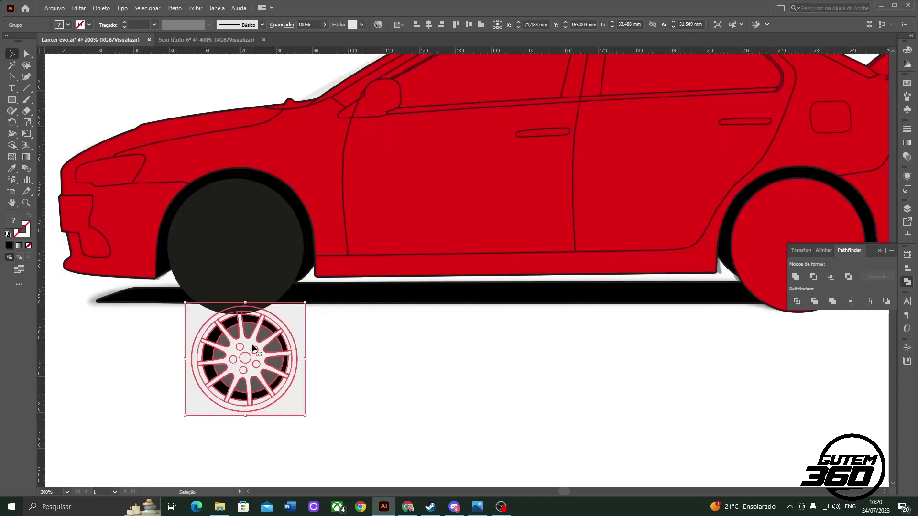
pyautogui.press('Delete')
# - Create a new layer above the car layers, paste the spoked rim into it and centre it on the front wheel
pyautogui.press('F7')
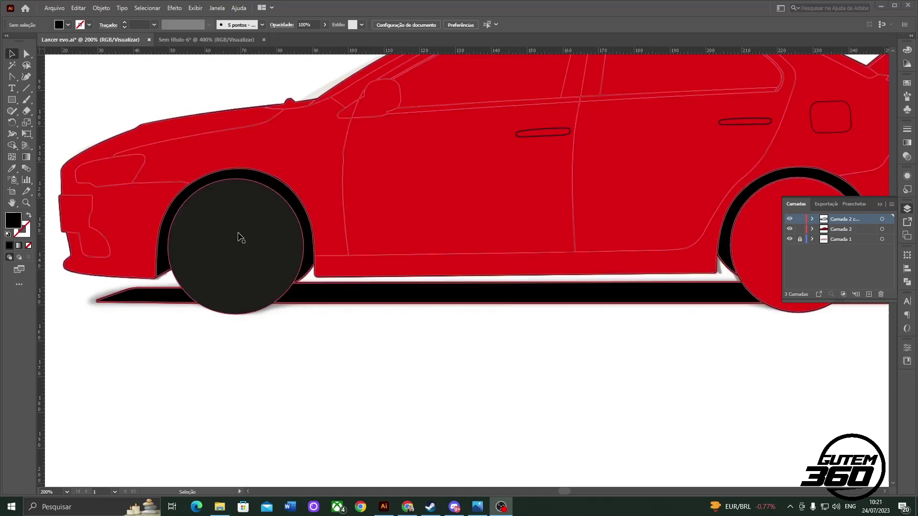
pyautogui.click(869, 294)
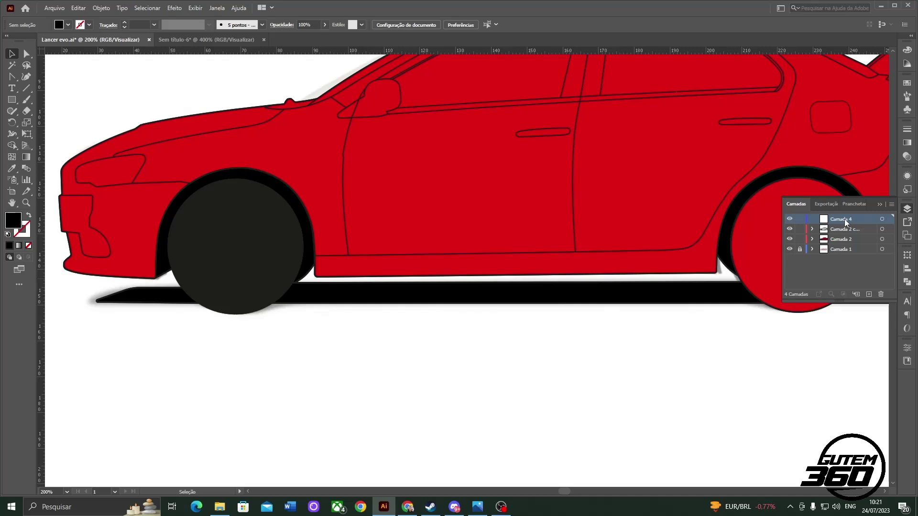
pyautogui.hotkey('ctrl', 'v')
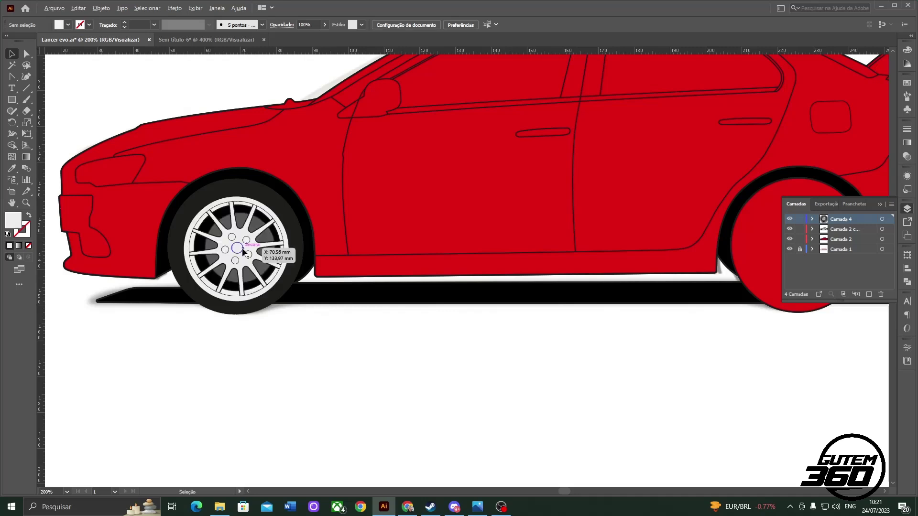
pyautogui.scroll(1, 243, 251)
pyautogui.moveTo(237, 245); pyautogui.dragTo(235, 244)
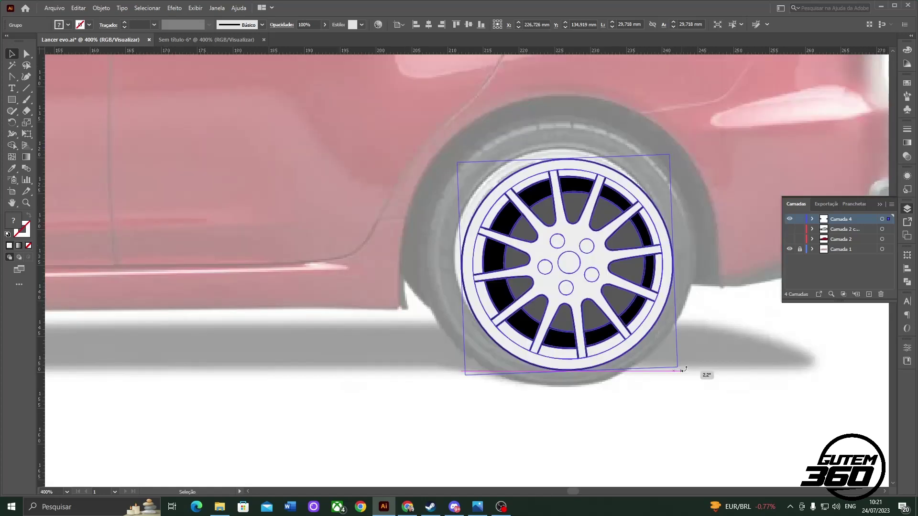
# - Rotate the second spoked rim and align it with the rear wheel in the reference photo
pyautogui.moveTo(684, 369); pyautogui.dragTo(555, 411)
pyautogui.moveTo(550, 261); pyautogui.dragTo(544, 251)
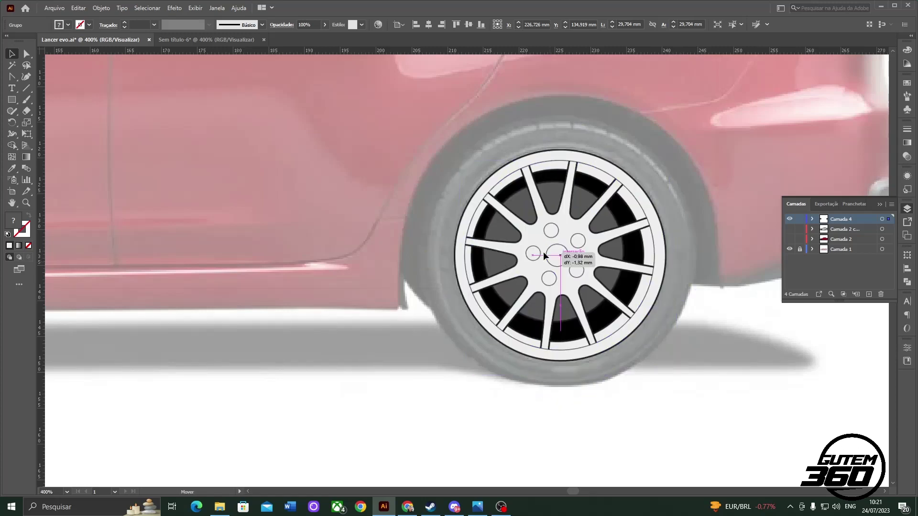
pyautogui.moveTo(544, 254); pyautogui.dragTo(544, 254)
pyautogui.moveTo(544, 253); pyautogui.dragTo(544, 253)
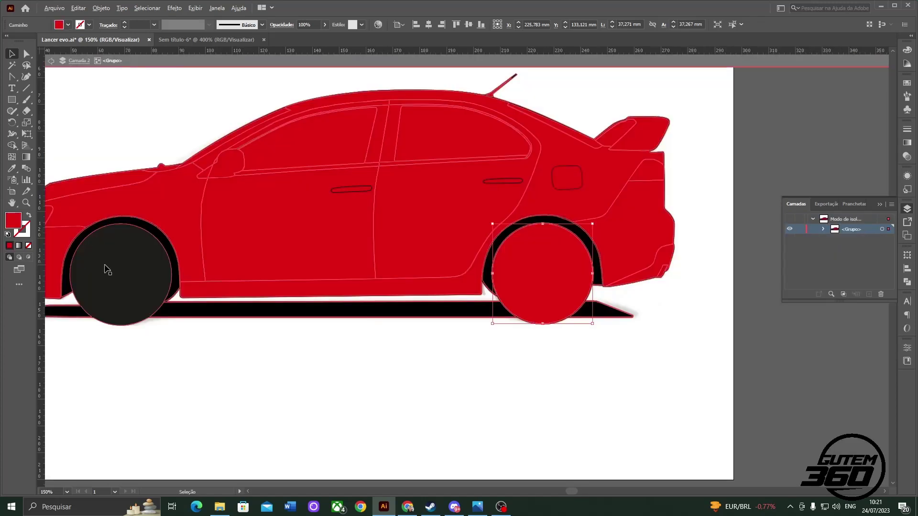
# - Fill the rear tyre circle with the front tyre's dark colour and leave the isolated group
pyautogui.press('i')
pyautogui.click(108, 270)
pyautogui.scroll(1, 108, 270)
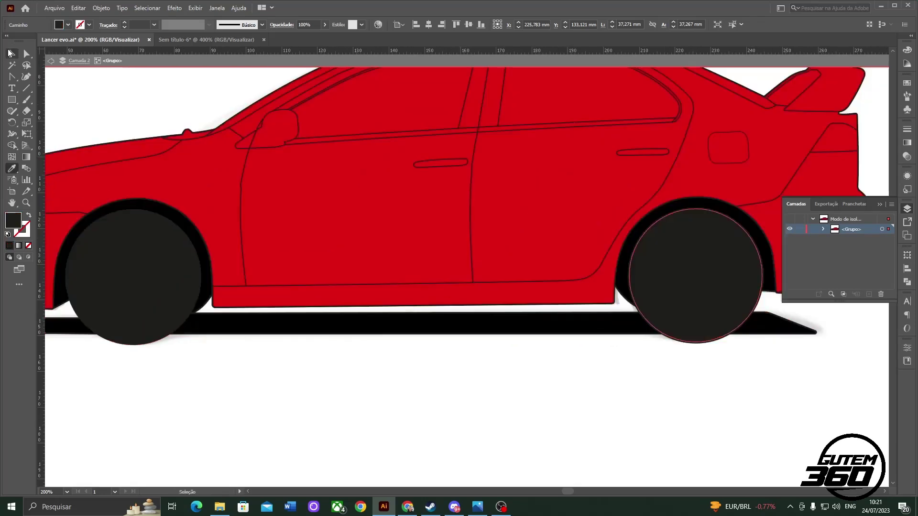
pyautogui.click(10, 53)
pyautogui.press('Escape')
pyautogui.hotkey('ctrl', '0')
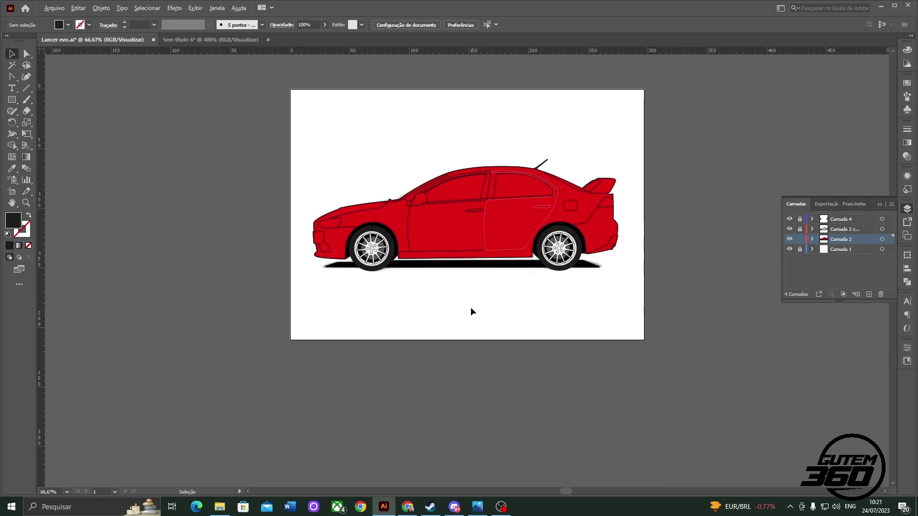
pyautogui.hotkey('ctrl', '1')
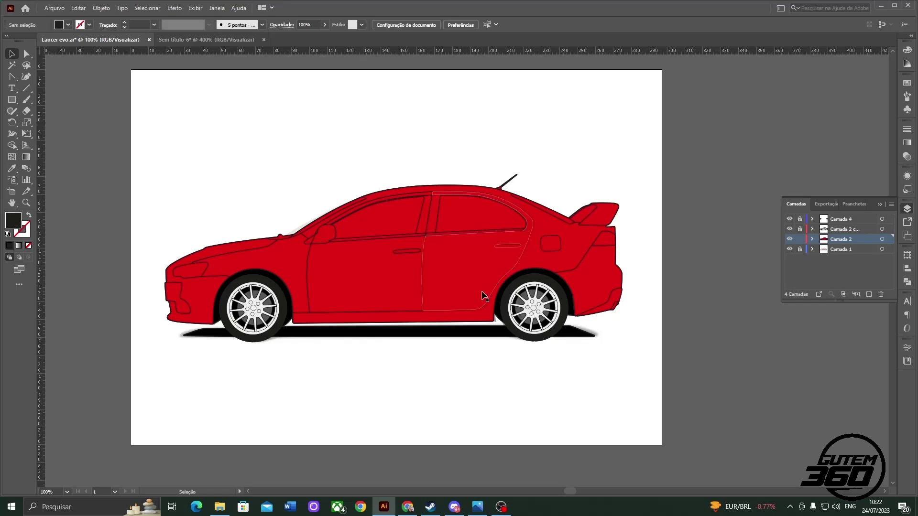
pyautogui.scroll(1, 393, 182)
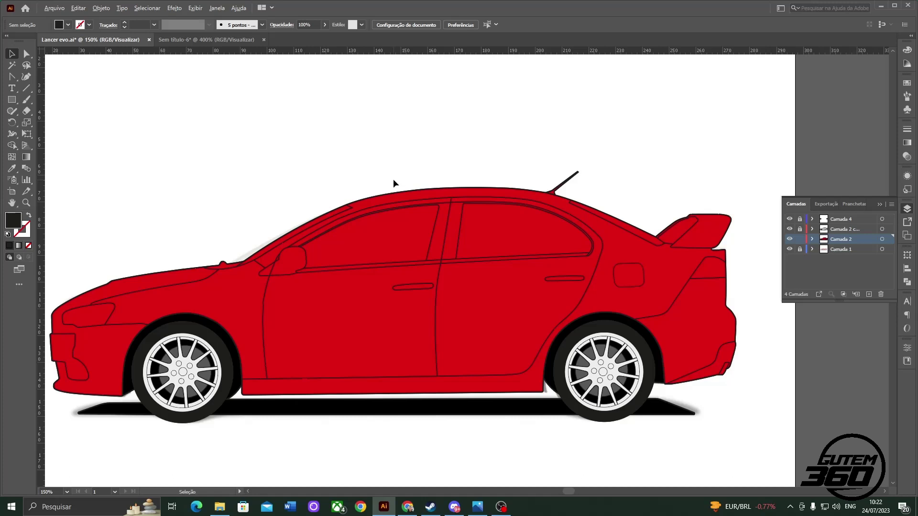
pyautogui.hotkey('ctrl', '1')
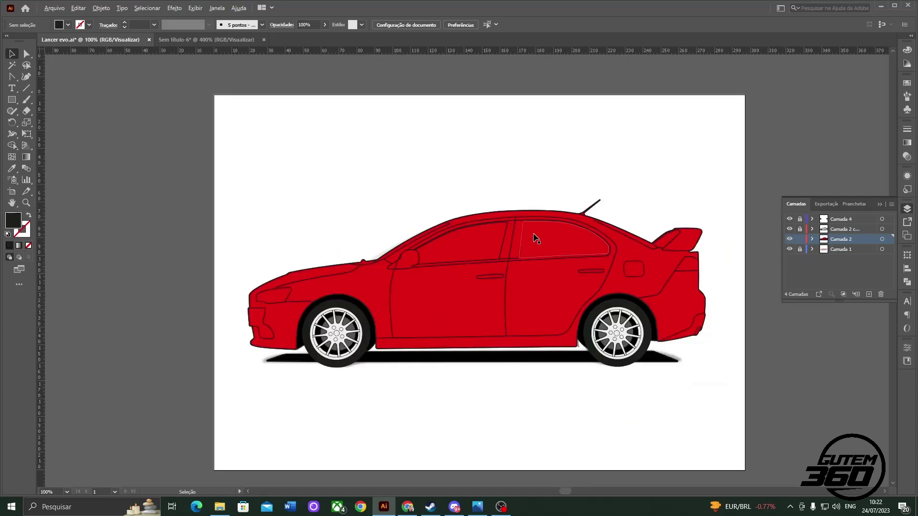